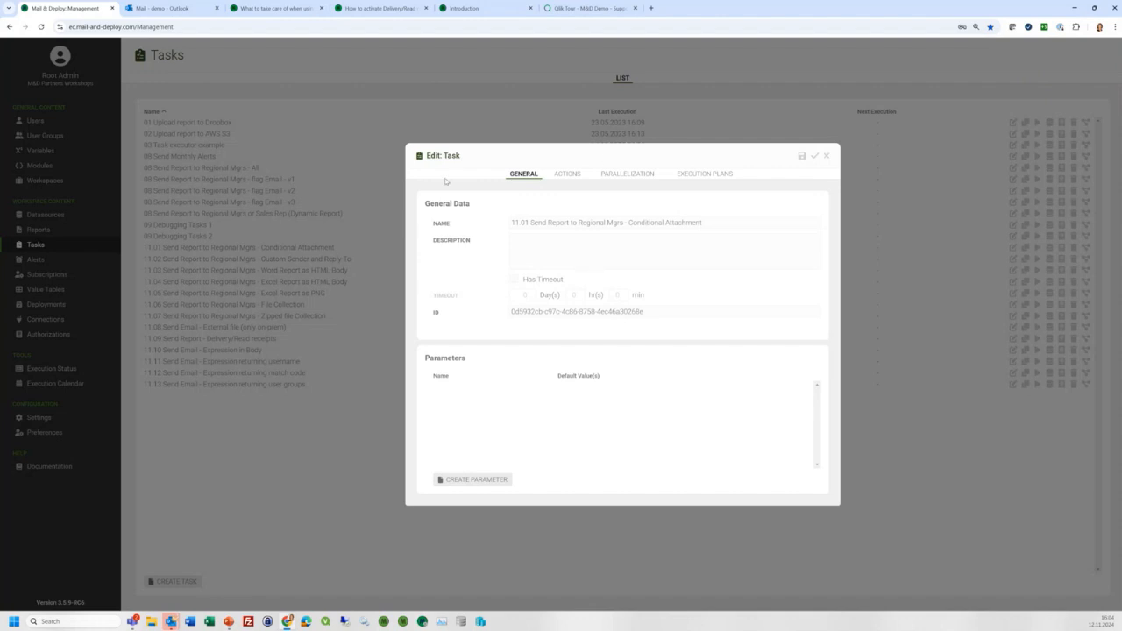
Step: Open the Regional Report attachment specification in the task's Send E-Mail action to examine its condition
{"action": "left_click", "coordinate": [574, 174]}
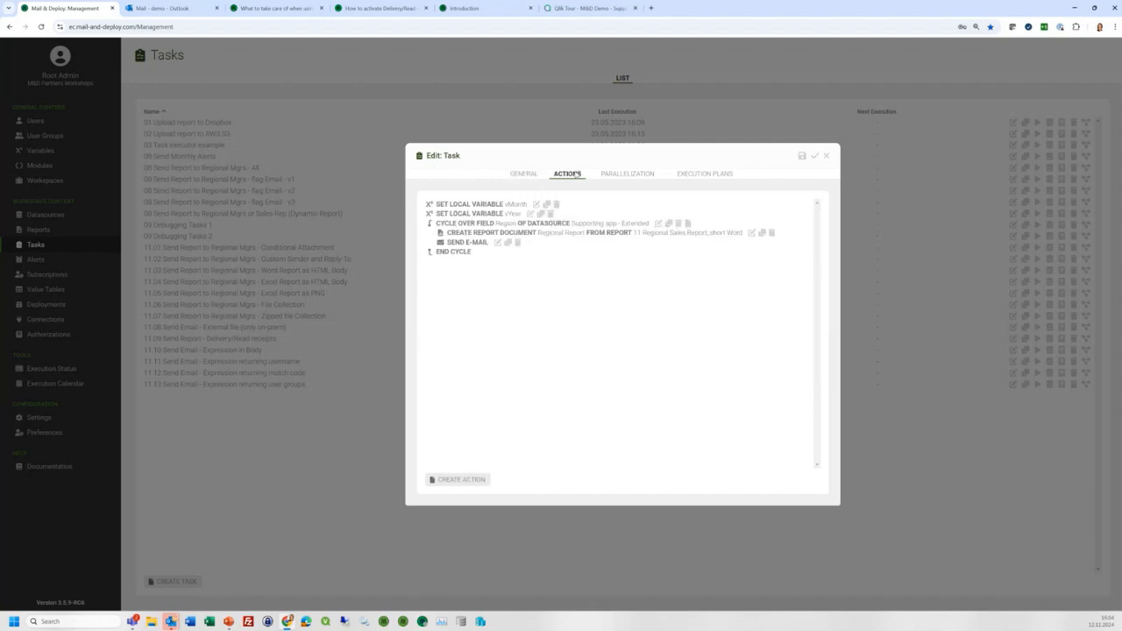
{"action": "left_click", "coordinate": [497, 244]}
{"action": "left_click", "coordinate": [549, 212]}
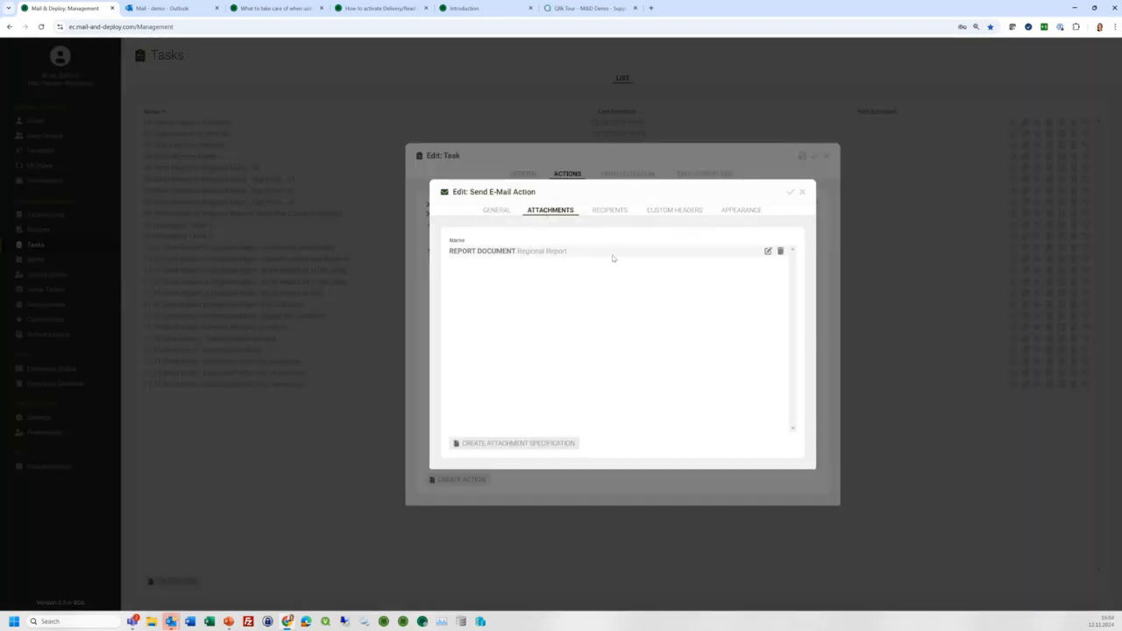
{"action": "left_click", "coordinate": [767, 252]}
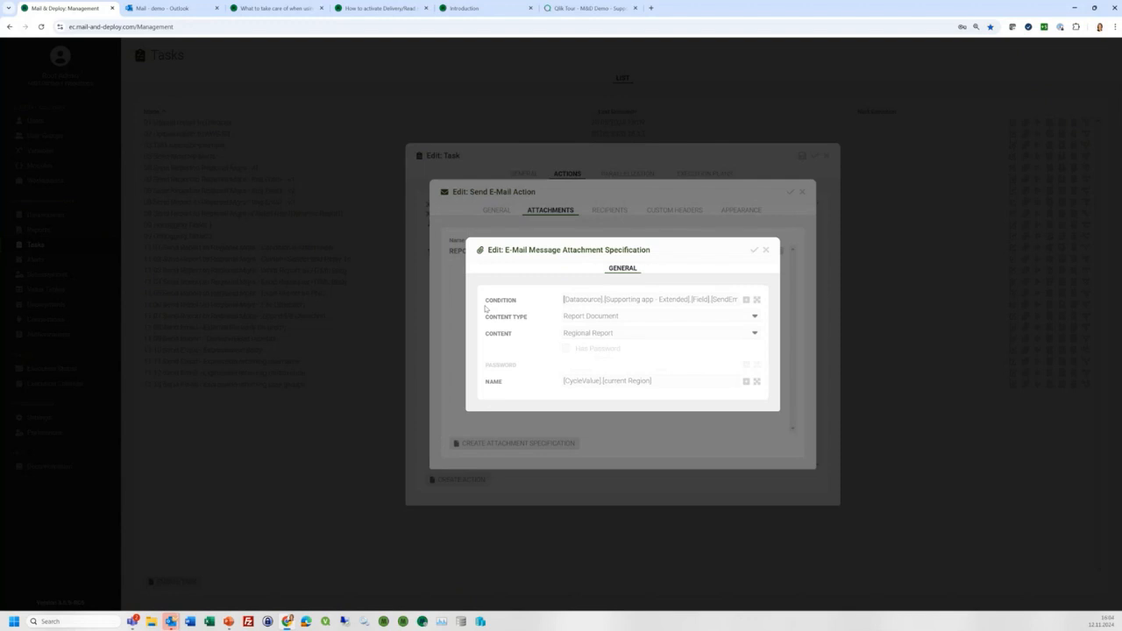
Step: Clear the attachment condition, paste the same SendEmail = 1 expression back, and switch to the Qlik supporting app
{"action": "left_click_drag", "start_coordinate": [564, 299], "coordinate": [798, 305]}
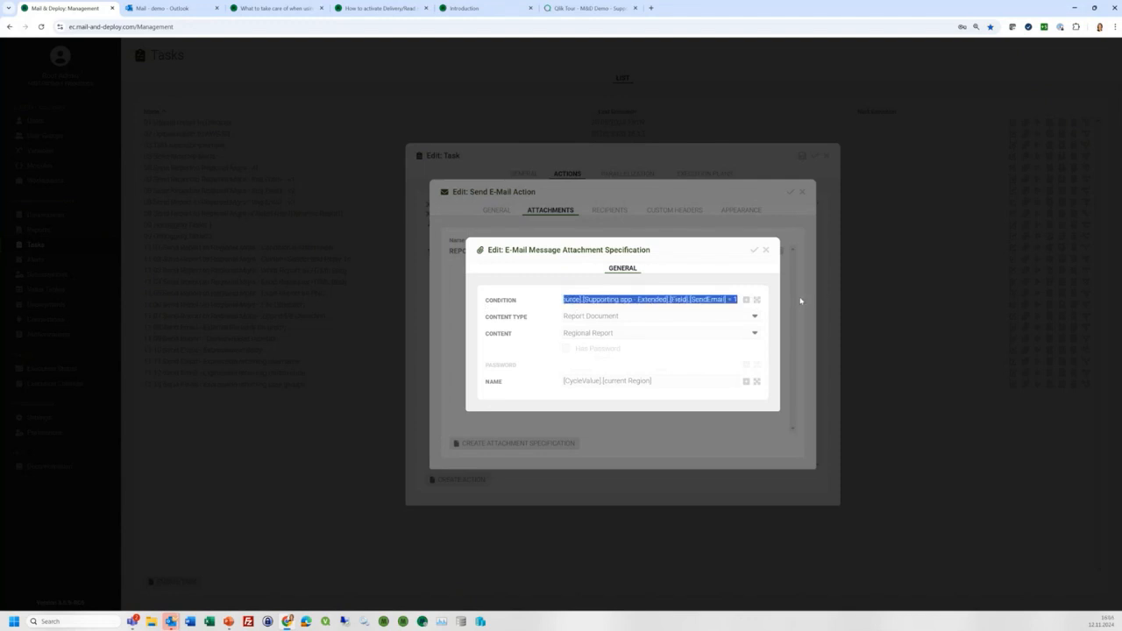
{"action": "key", "text": "BackSpace"}
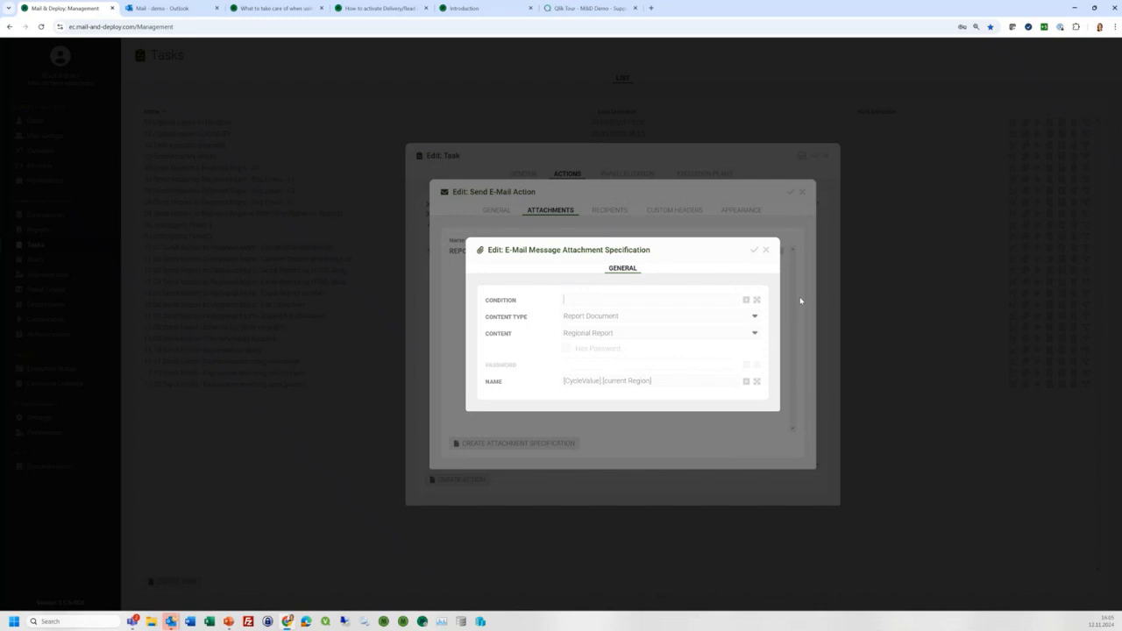
{"action": "key", "text": "ctrl+v"}
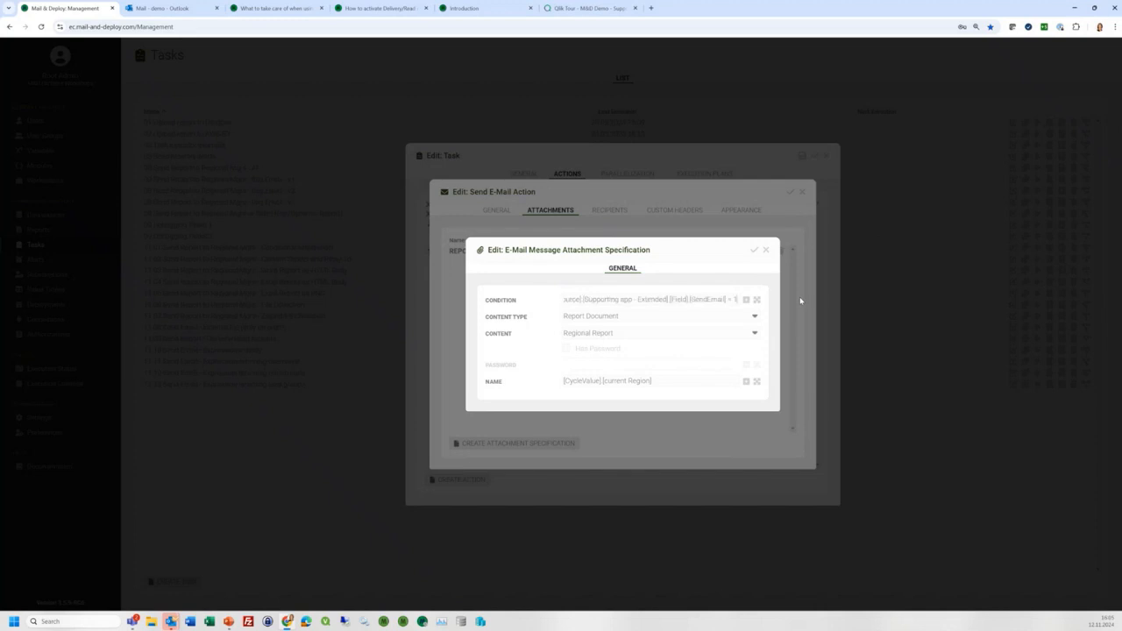
{"action": "left_click", "coordinate": [588, 8]}
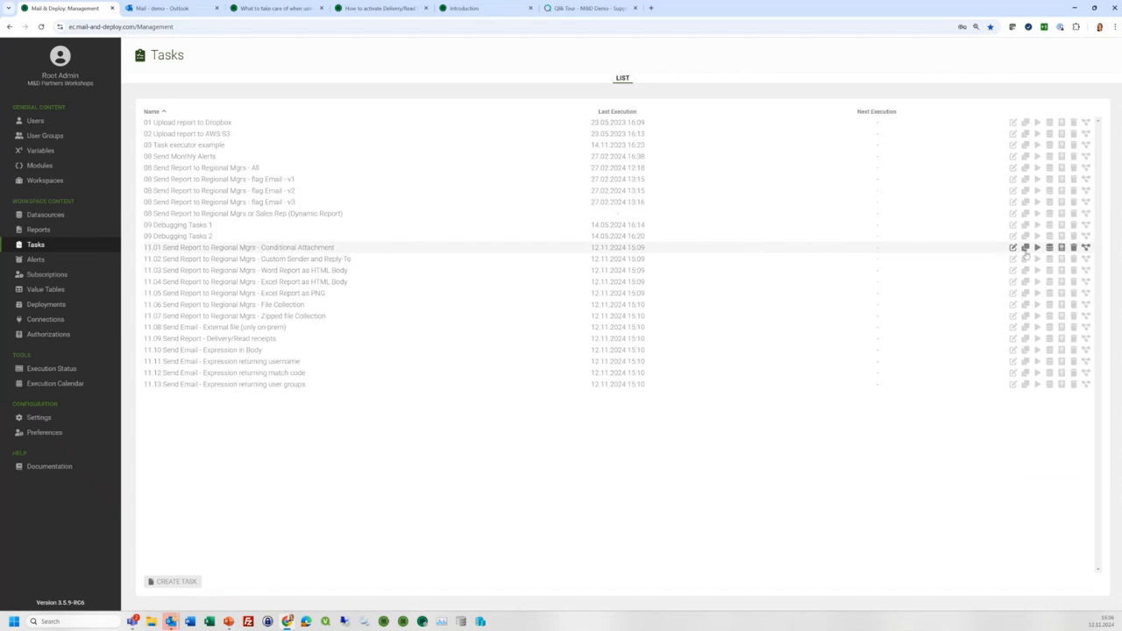
Step: Run task 11.01 Conditional Attachment and check the resulting Africa and Americas e-mails in the Outlook inbox
{"action": "left_click", "coordinate": [1036, 248]}
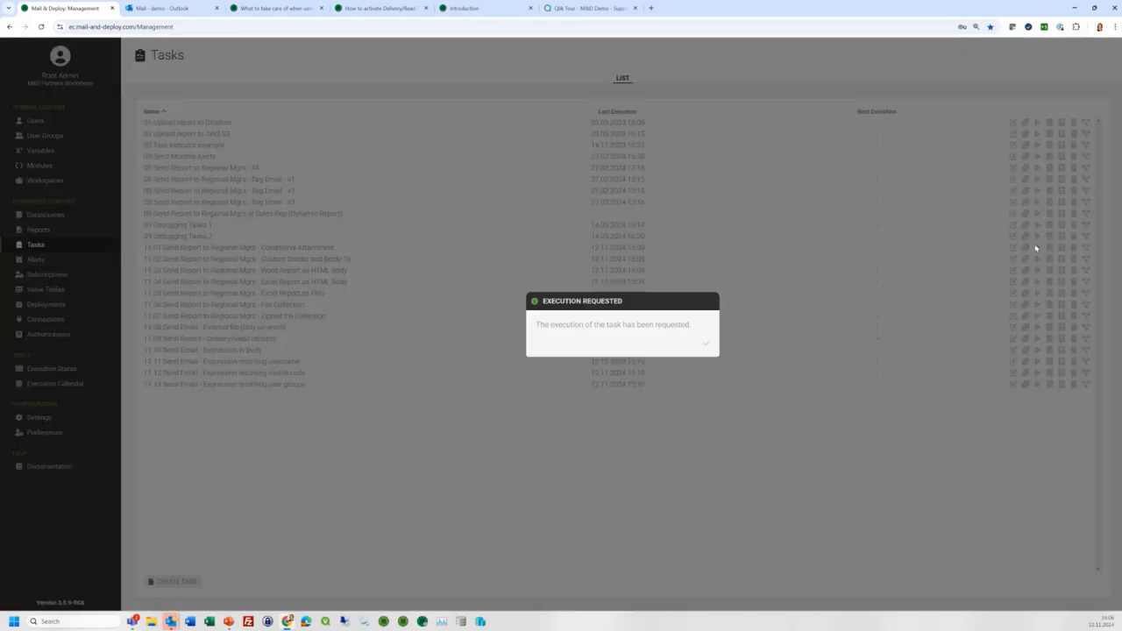
{"action": "left_click", "coordinate": [706, 345]}
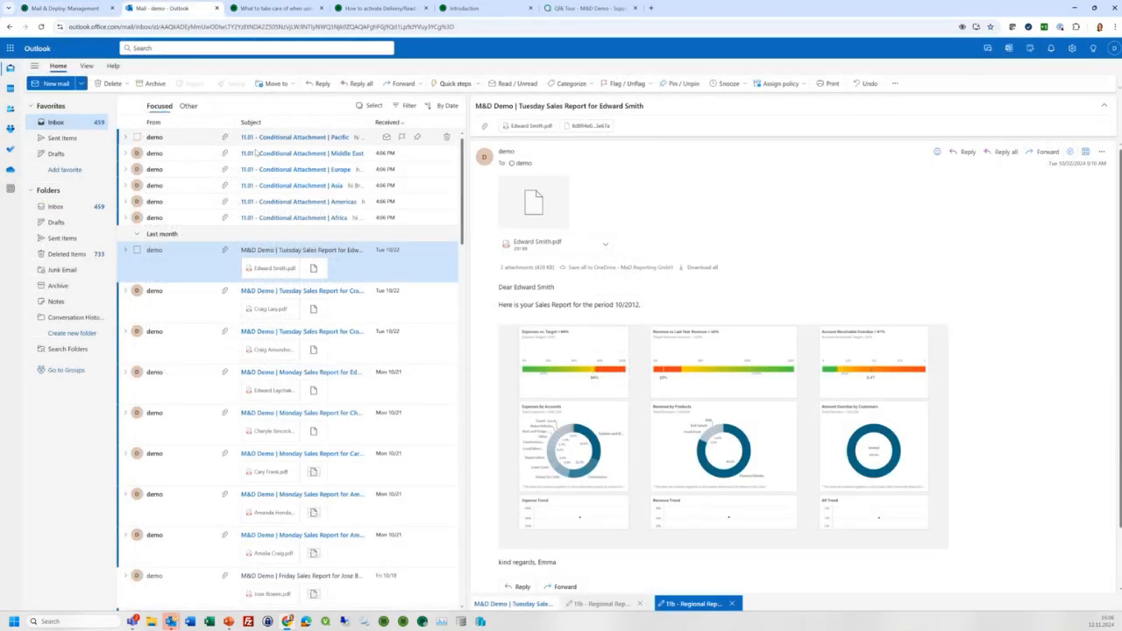
{"action": "left_click", "coordinate": [272, 219]}
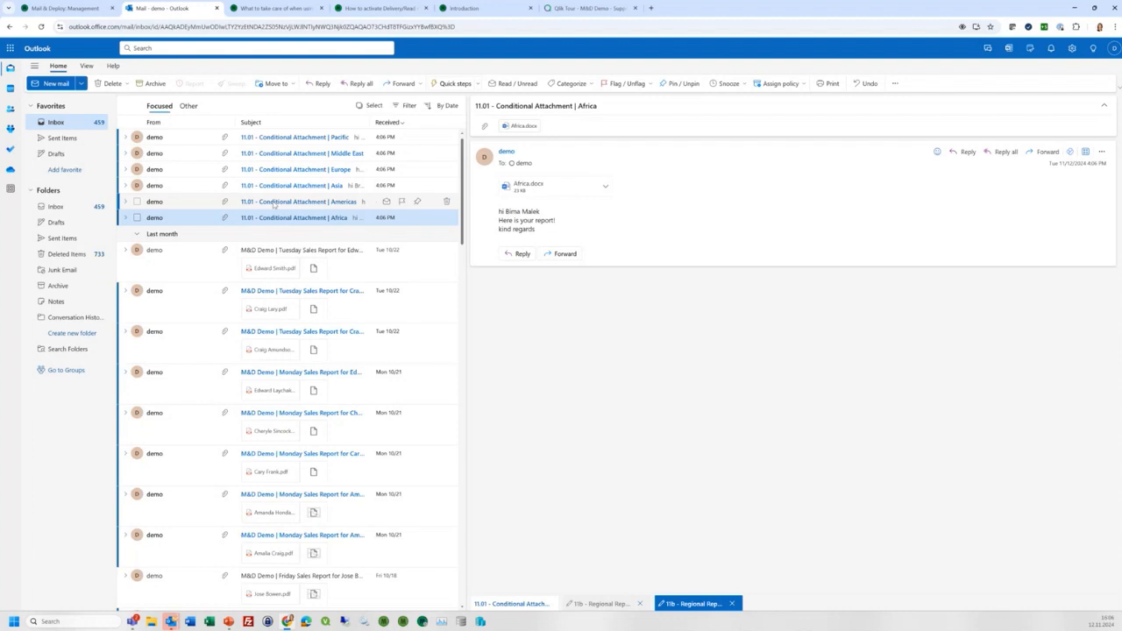
{"action": "left_click", "coordinate": [275, 205]}
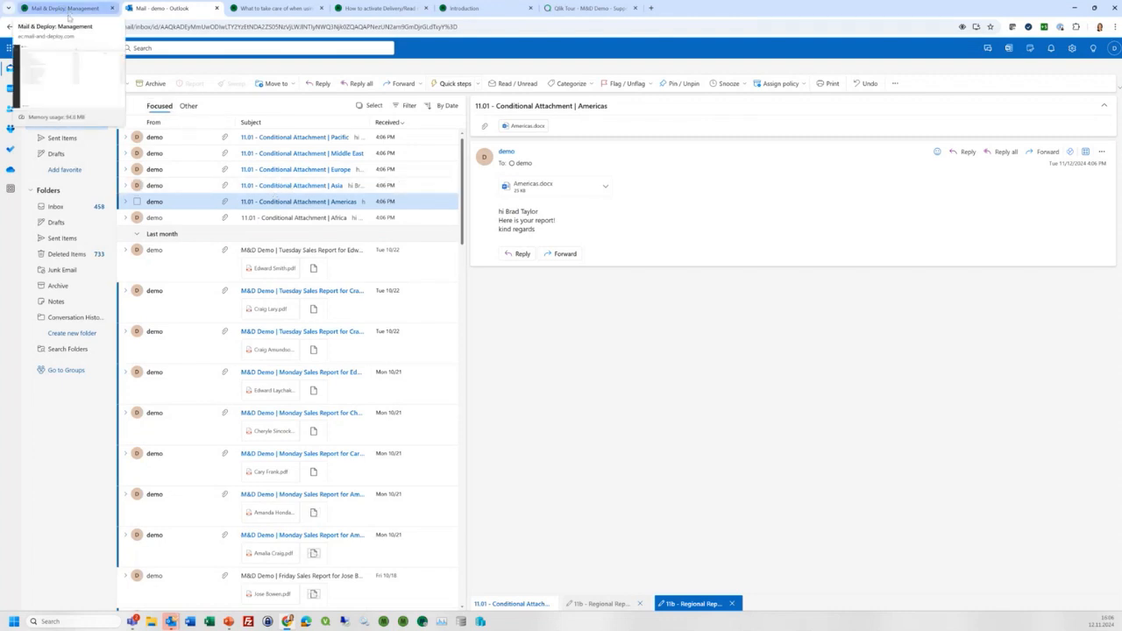
Step: Back in Mail & Deploy, open task 11.02's Send E-Mail action and review its custom sender and reply-to settings
{"action": "left_click", "coordinate": [65, 10]}
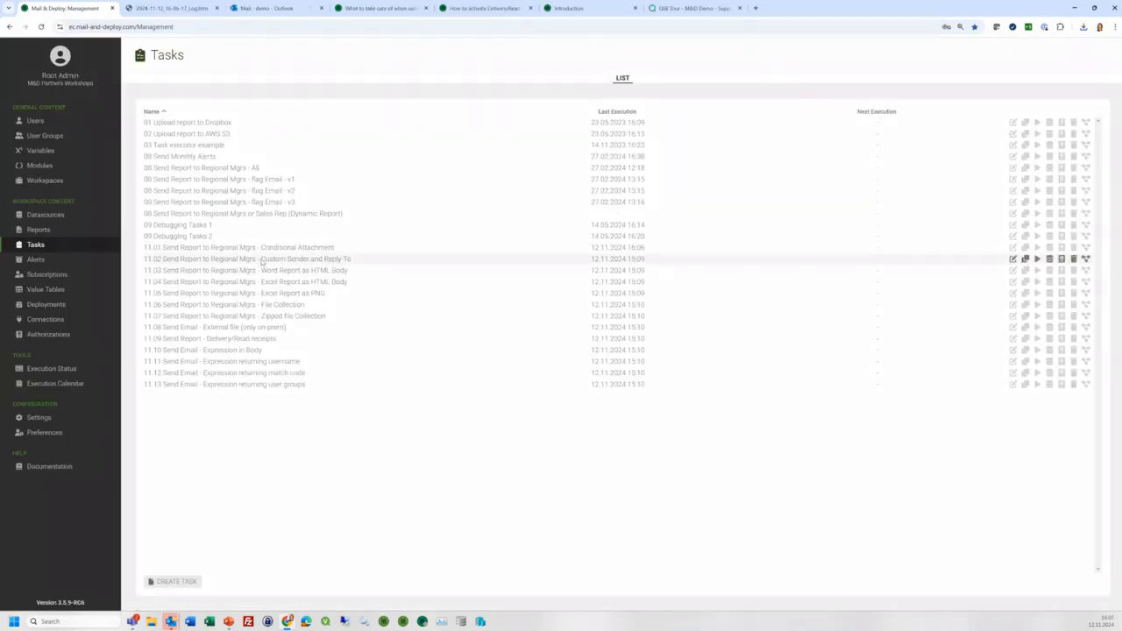
{"action": "left_click_drag", "start_coordinate": [261, 261], "coordinate": [351, 261]}
{"action": "left_click", "coordinate": [1013, 260]}
{"action": "left_click", "coordinate": [567, 173]}
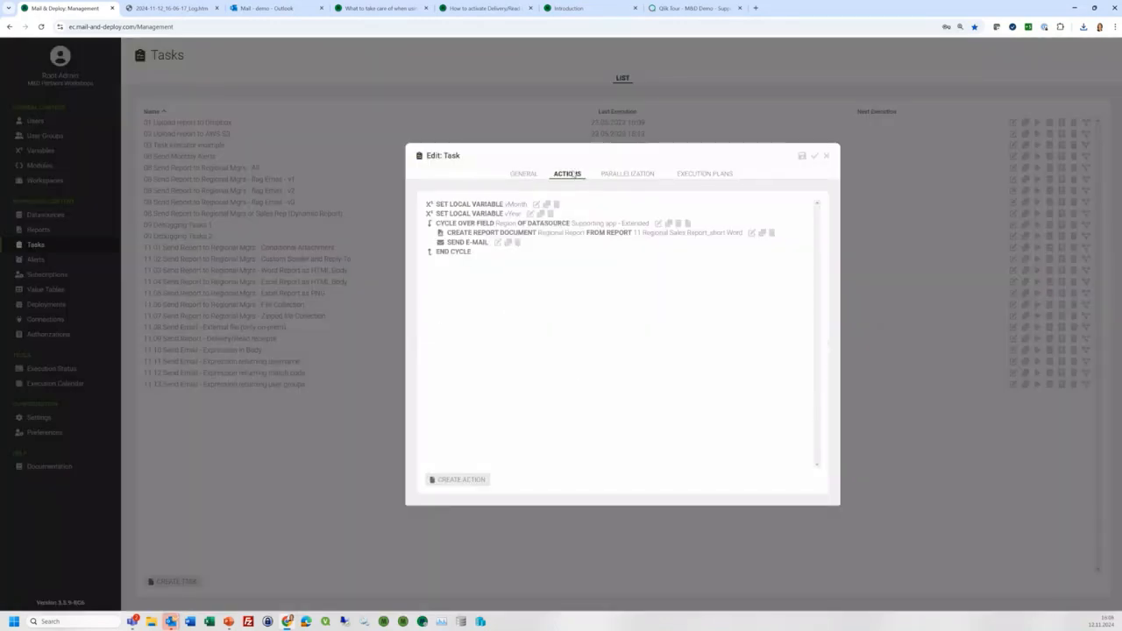
{"action": "left_click", "coordinate": [497, 242]}
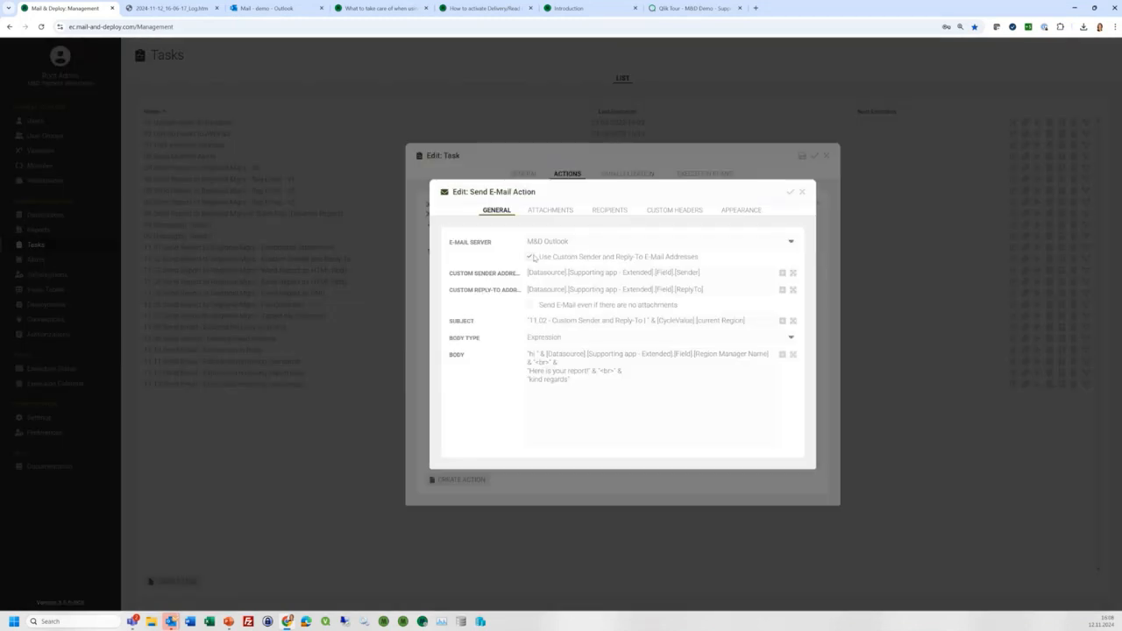
{"action": "left_click_drag", "start_coordinate": [551, 256], "coordinate": [700, 255]}
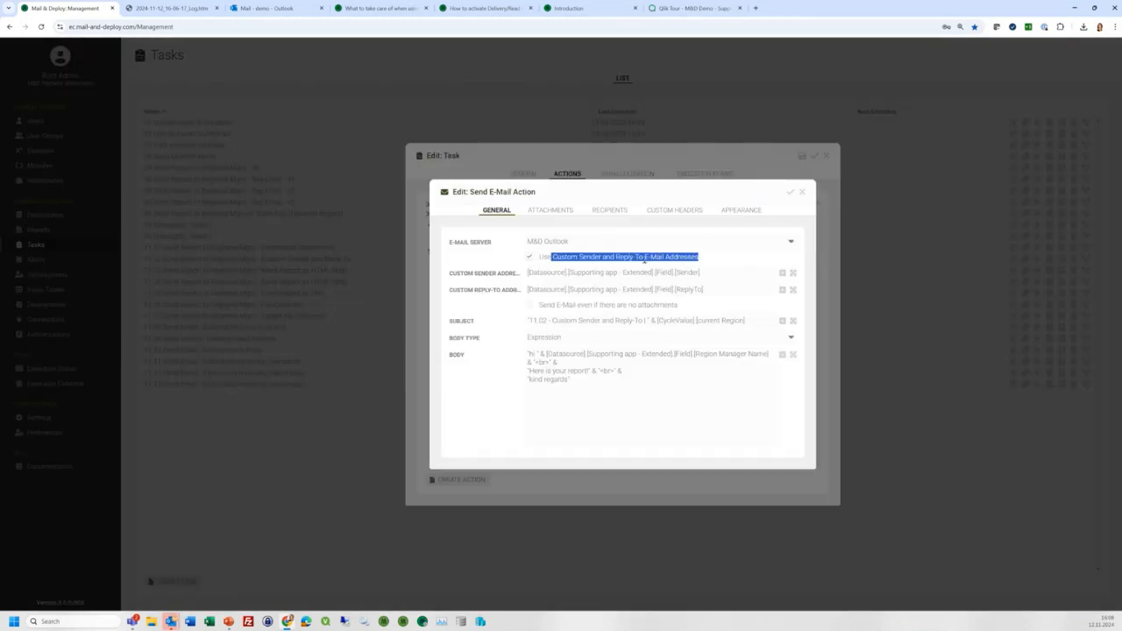
Step: Try turning off the custom sender and reply-to e-mail addresses, and close task 11.02 without saving
{"action": "left_click", "coordinate": [529, 257]}
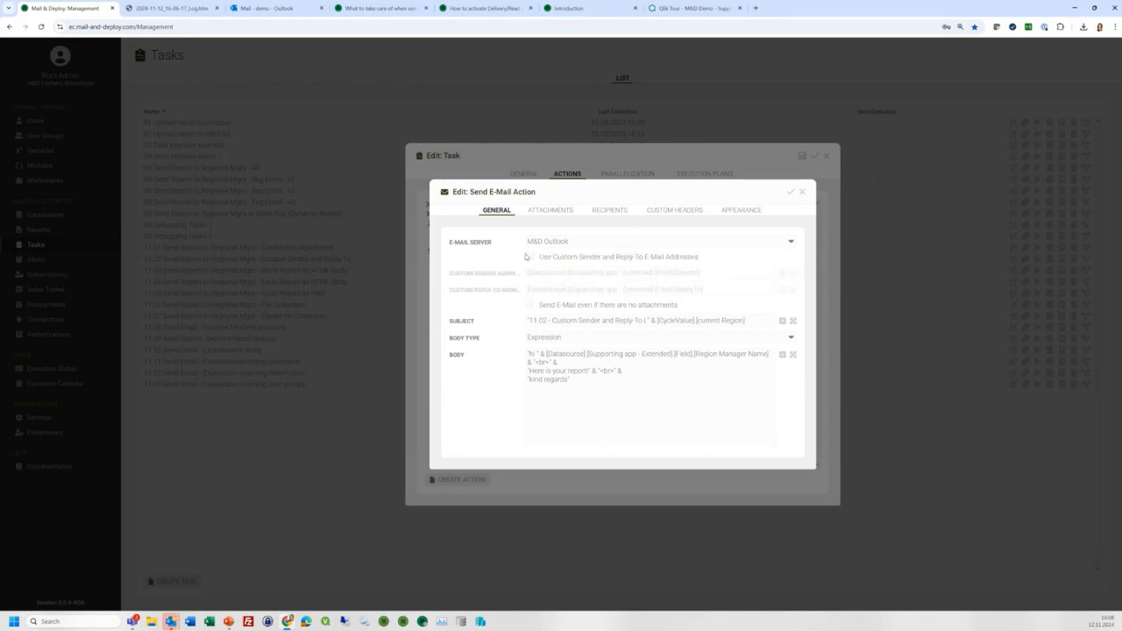
{"action": "left_click", "coordinate": [803, 192]}
{"action": "left_click", "coordinate": [771, 348]}
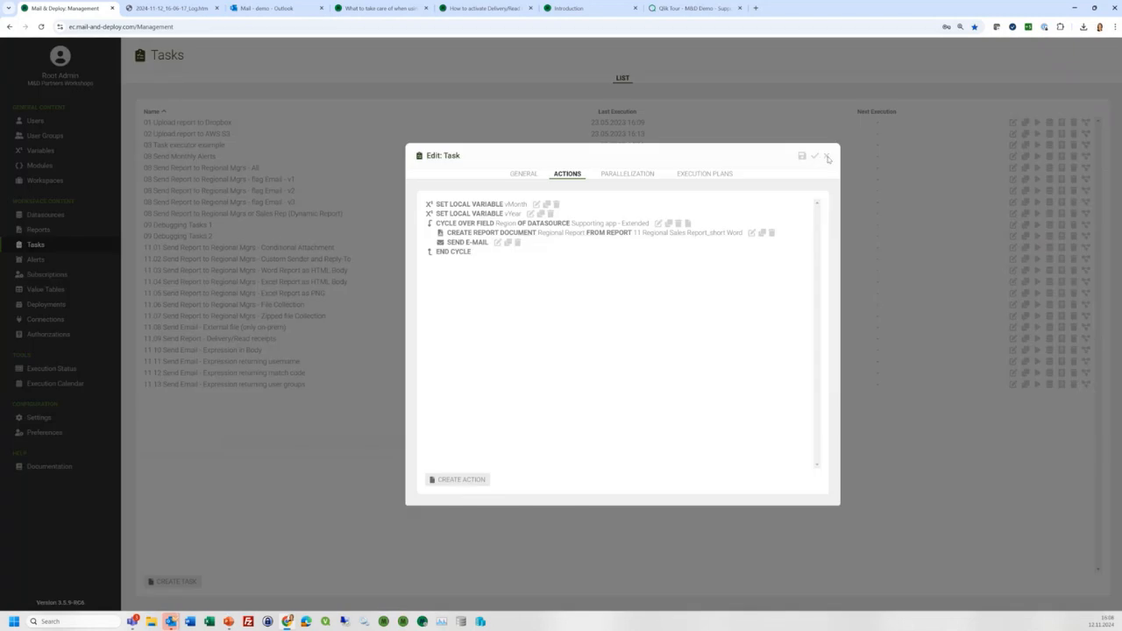
{"action": "left_click", "coordinate": [826, 156]}
Step: Open the M&D Outlook e-mail server configuration in the settings
{"action": "left_click", "coordinate": [38, 419]}
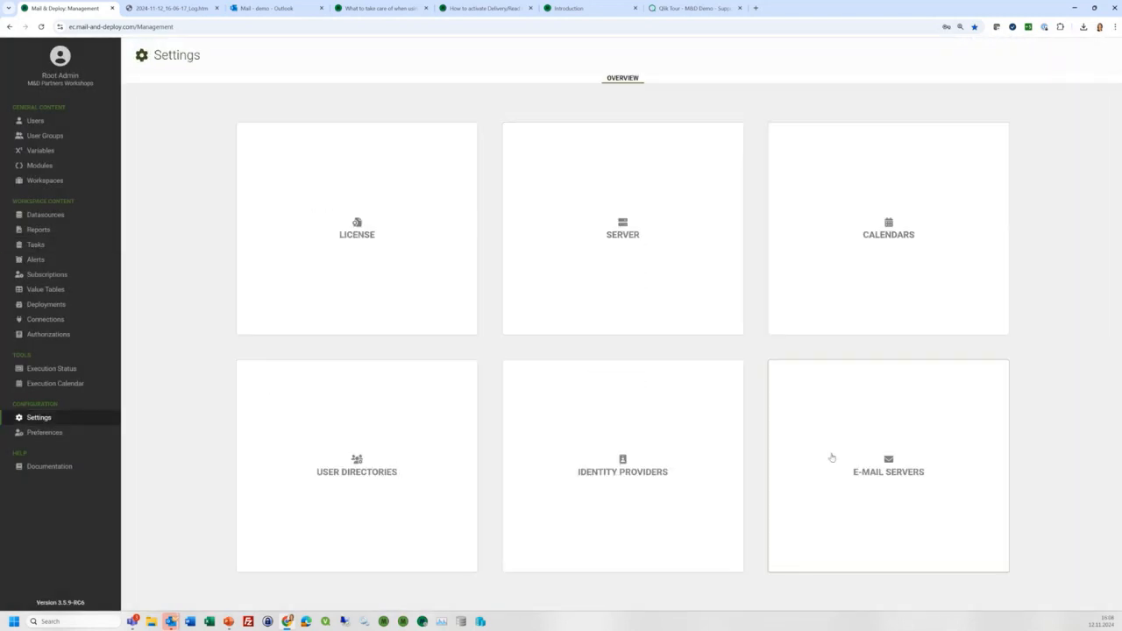
{"action": "left_click", "coordinate": [887, 455]}
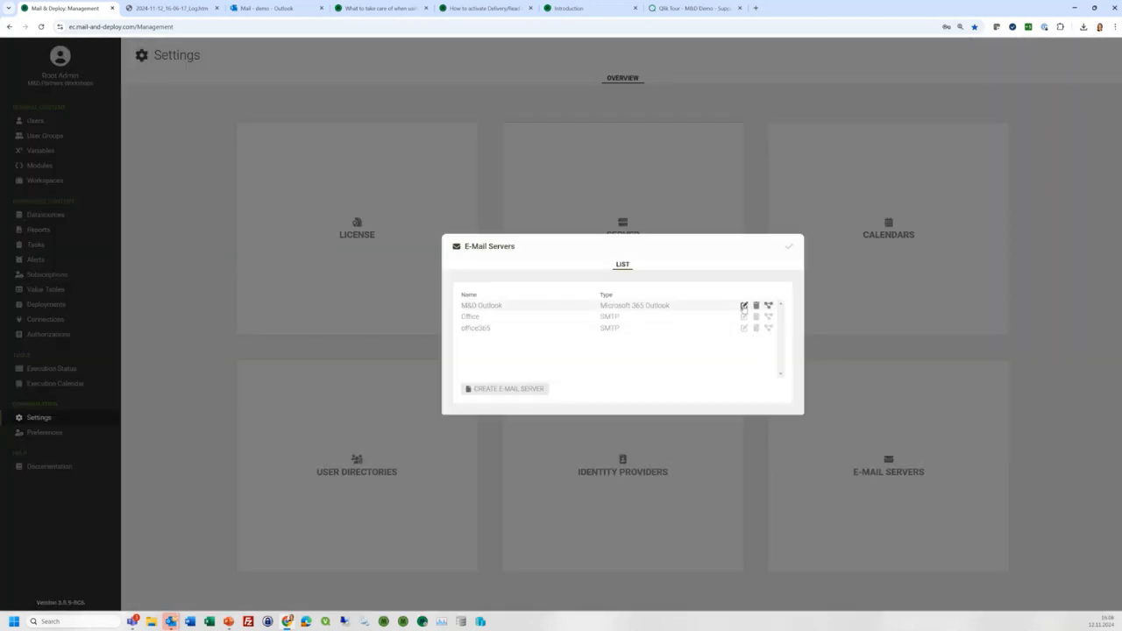
{"action": "left_click", "coordinate": [743, 305]}
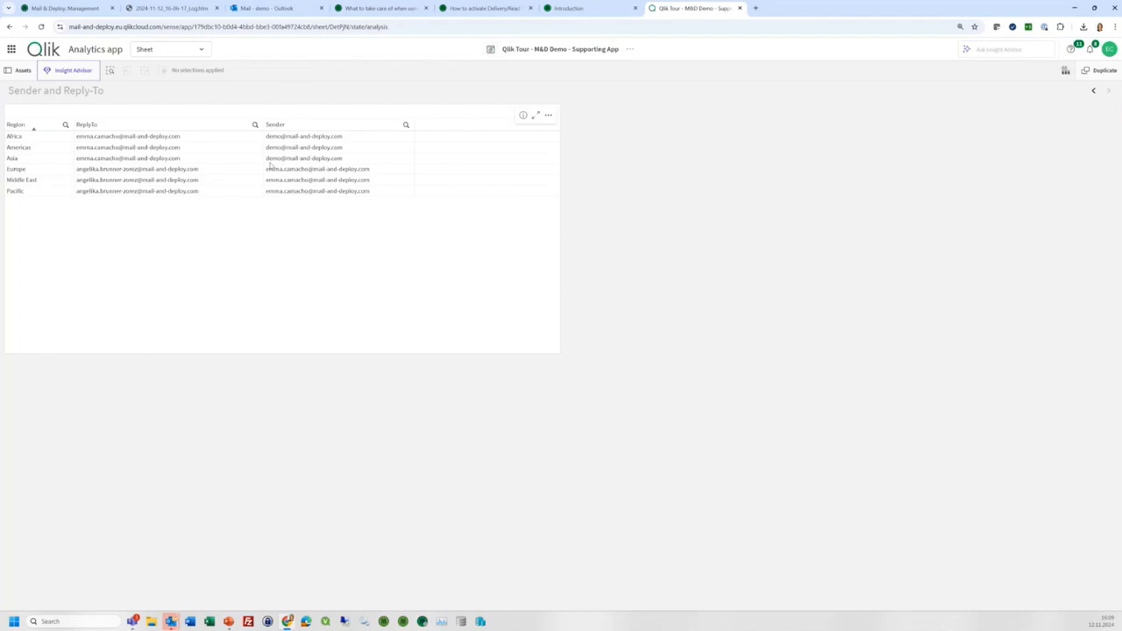
Step: Return from the Qlik sender and reply-to sheet to Mail & Deploy and close task 11.02 without saving
{"action": "left_click", "coordinate": [65, 7]}
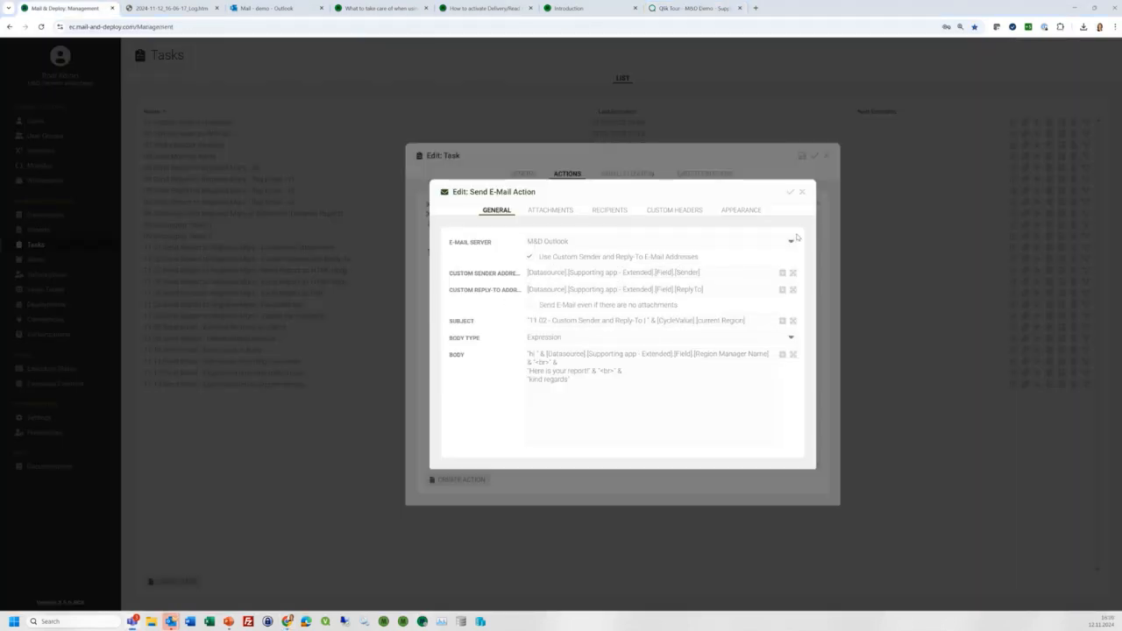
{"action": "left_click", "coordinate": [801, 191]}
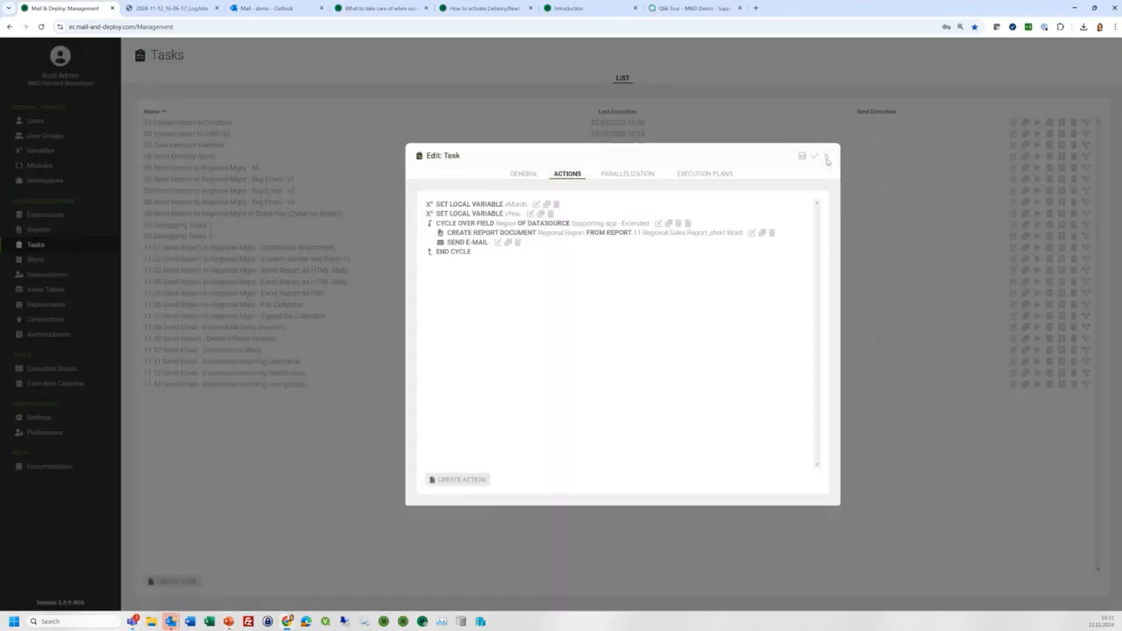
{"action": "left_click", "coordinate": [825, 155]}
Step: Open the Send E-Mail action of task 11.03 Word Report as HTML Body and review its available body types
{"action": "double_click", "coordinate": [339, 280]}
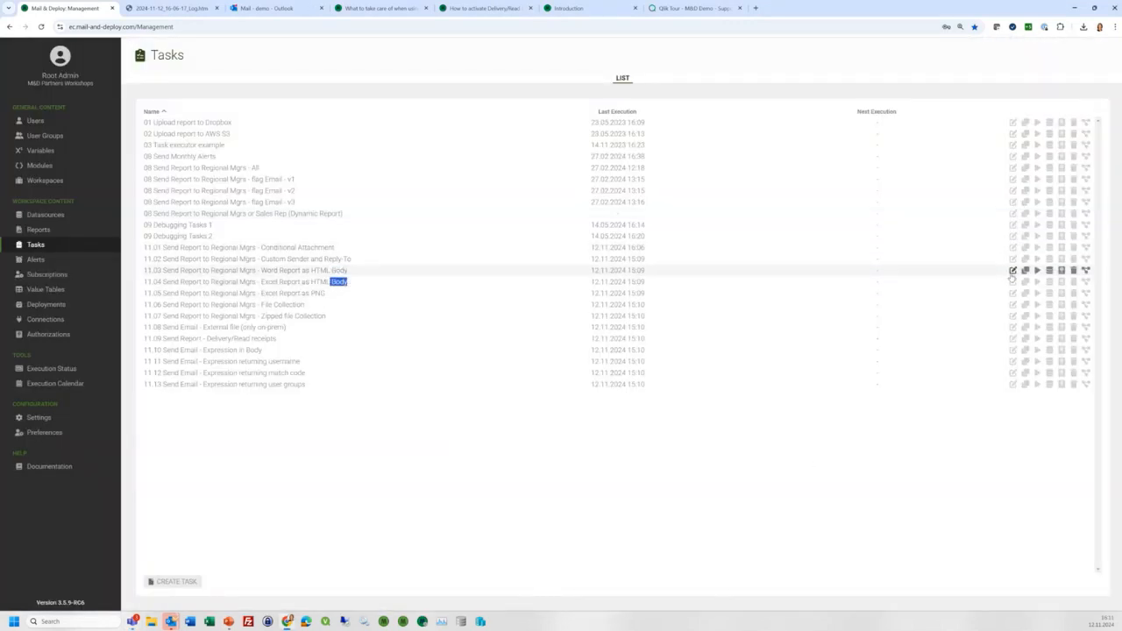
{"action": "left_click", "coordinate": [1012, 269]}
{"action": "left_click", "coordinate": [569, 173]}
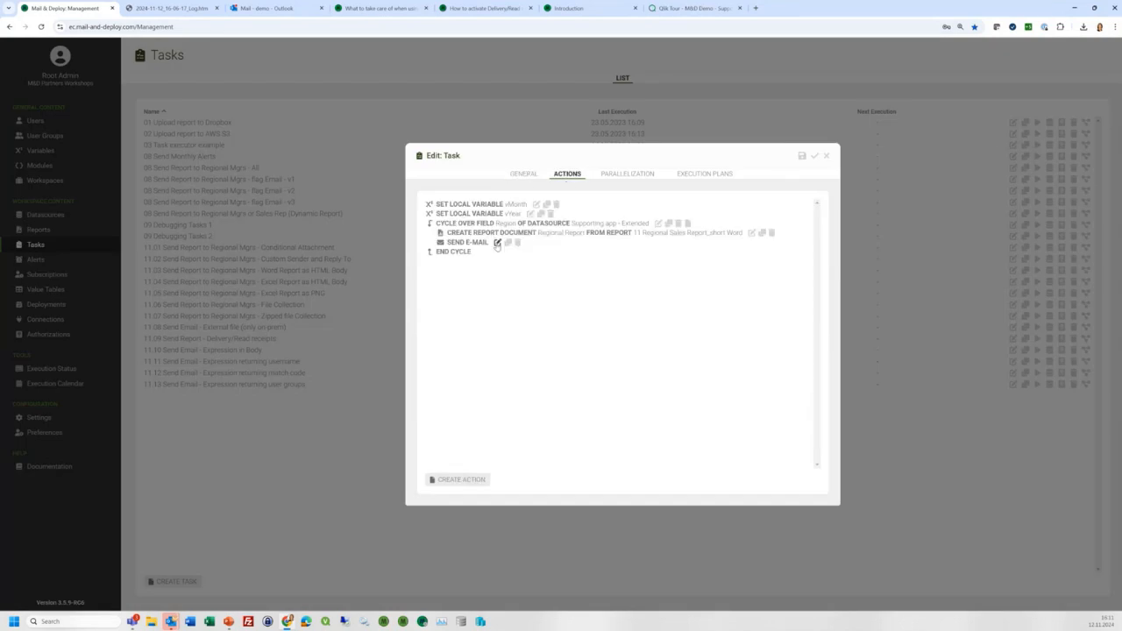
{"action": "left_click", "coordinate": [497, 242]}
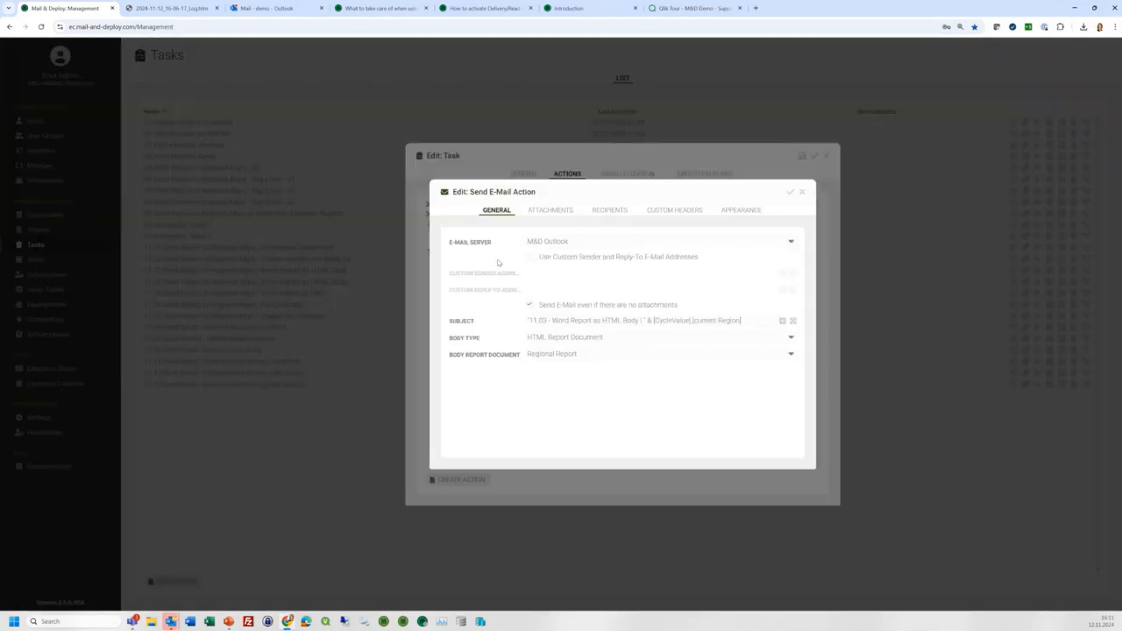
{"action": "left_click", "coordinate": [562, 338]}
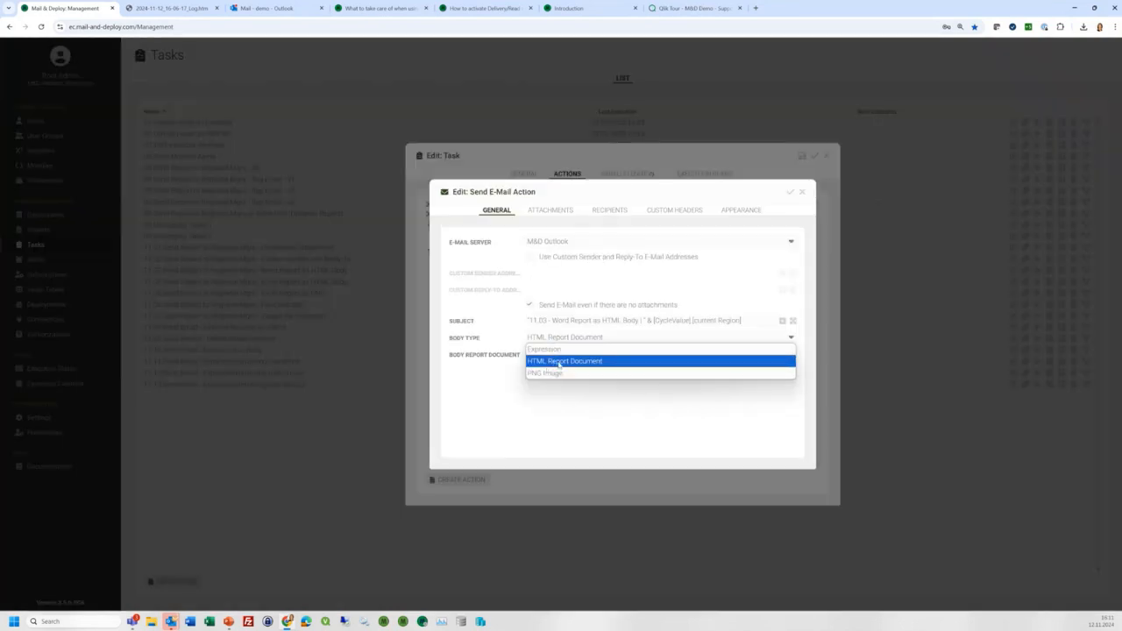
{"action": "left_click", "coordinate": [565, 338]}
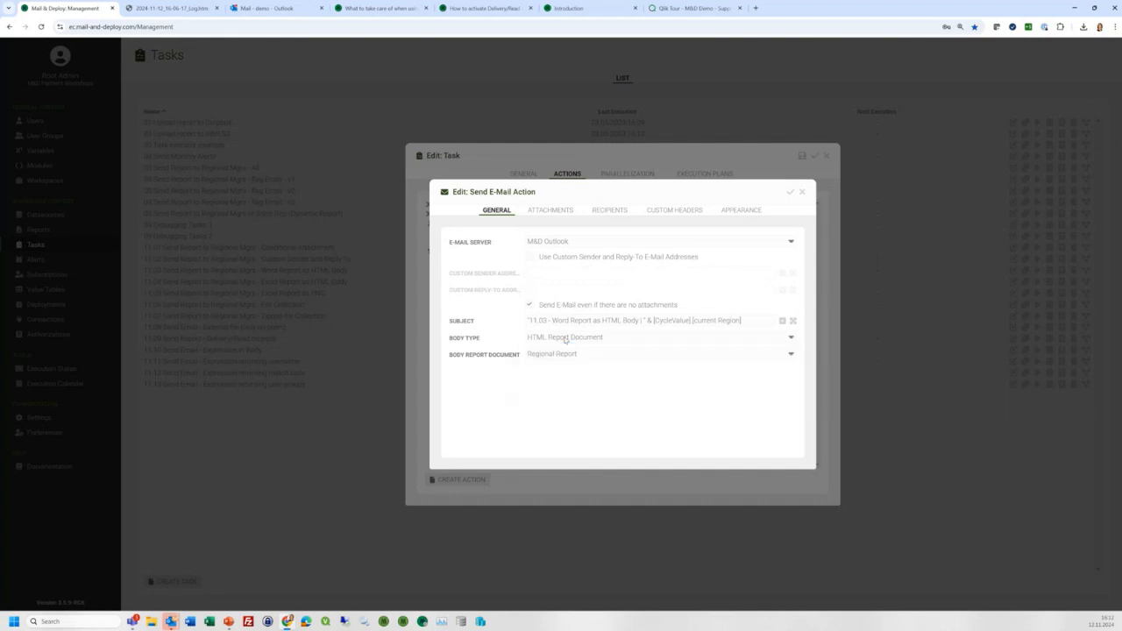
{"action": "left_click", "coordinate": [801, 191]}
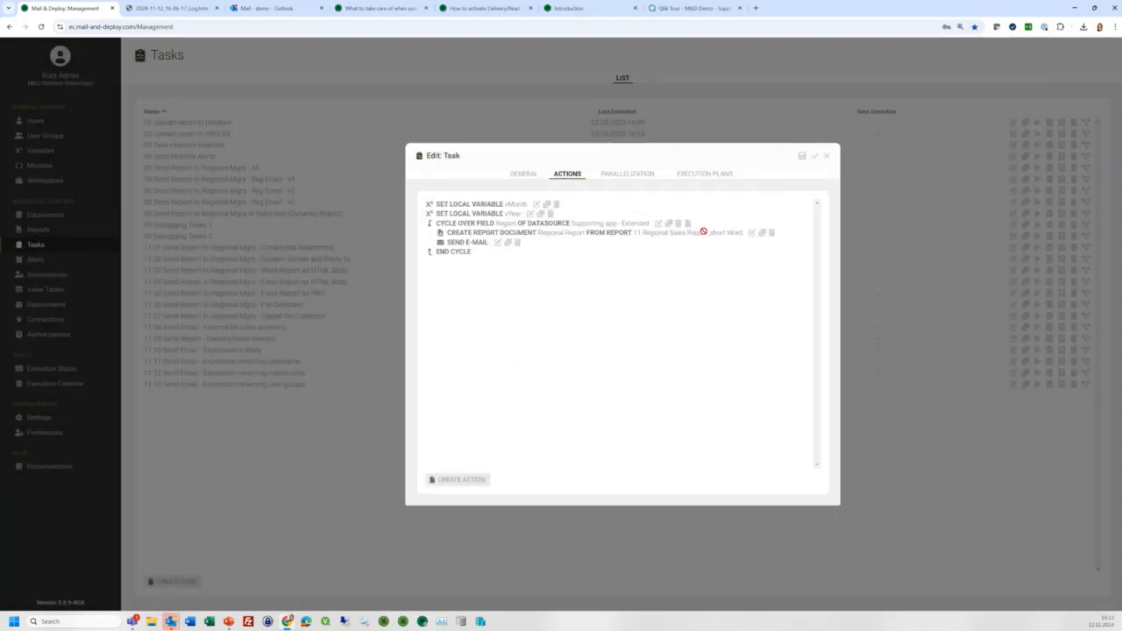
Step: Review the file type options in the Create Report Document action, keeping HTML Document selected
{"action": "left_click", "coordinate": [750, 233]}
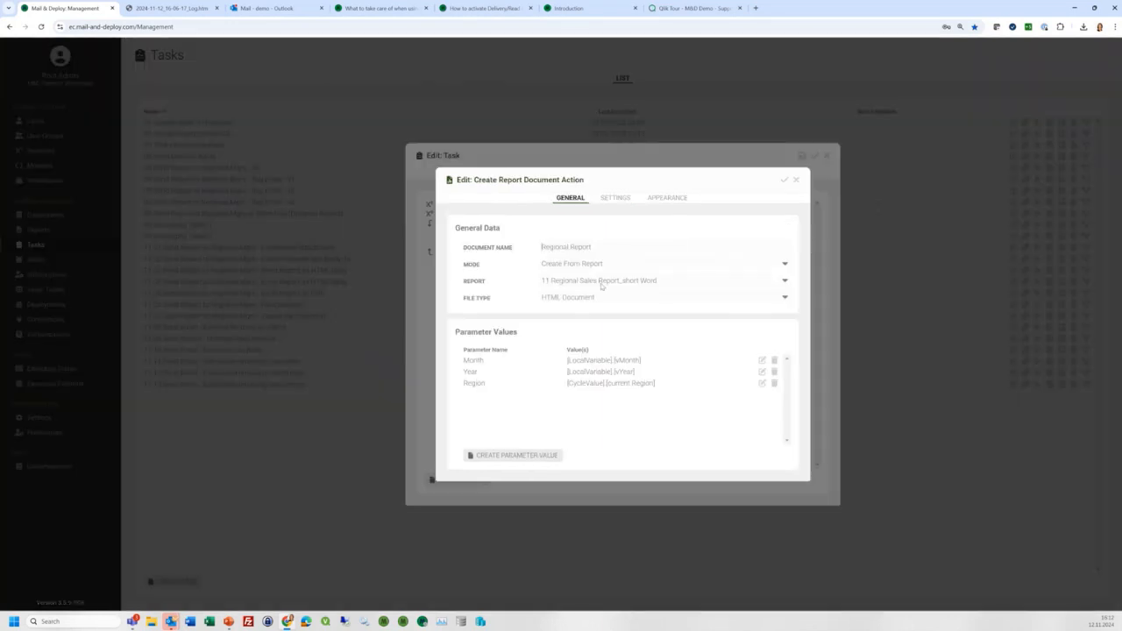
{"action": "left_click", "coordinate": [593, 298]}
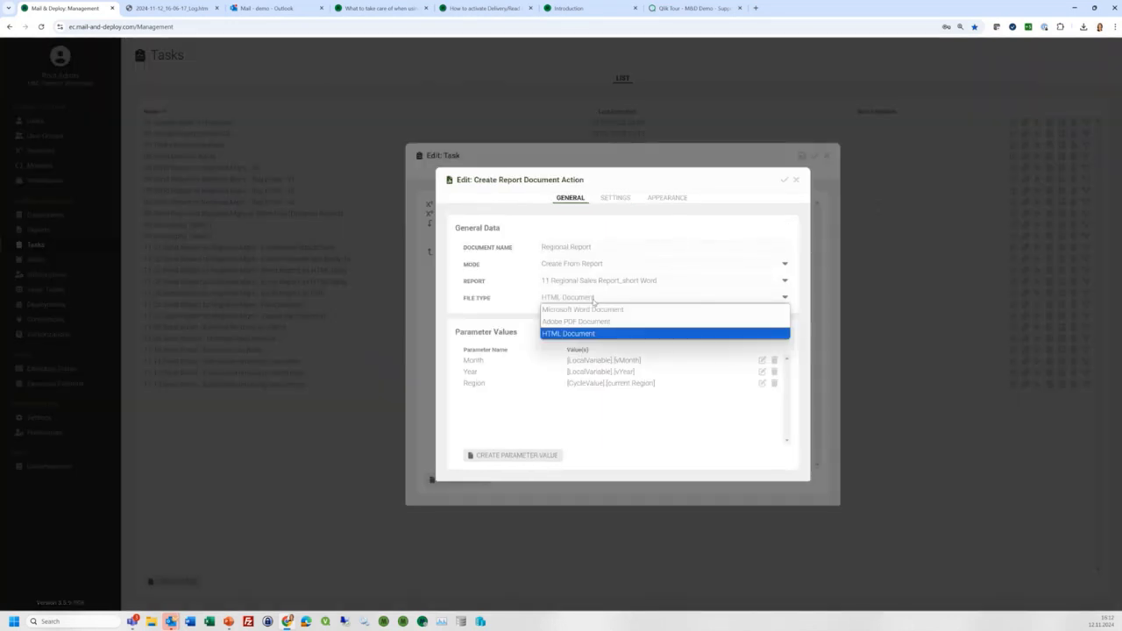
{"action": "left_click", "coordinate": [581, 334]}
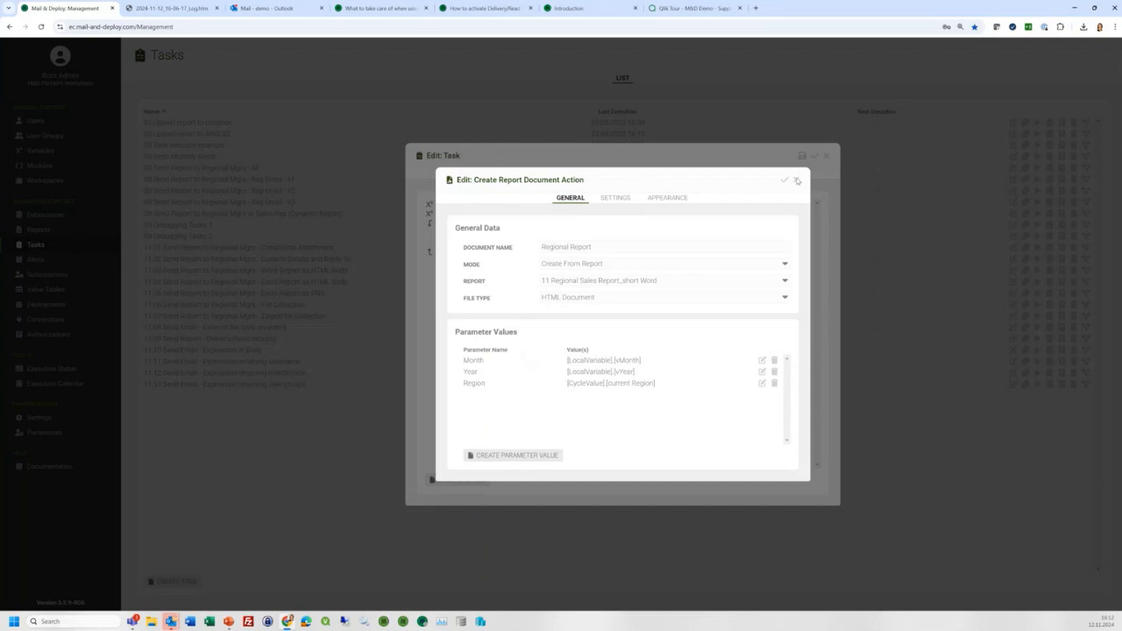
{"action": "left_click", "coordinate": [796, 179]}
Step: Recheck the HTML body settings in the Send E-Mail action and close task 11.03 without saving
{"action": "left_click", "coordinate": [497, 241]}
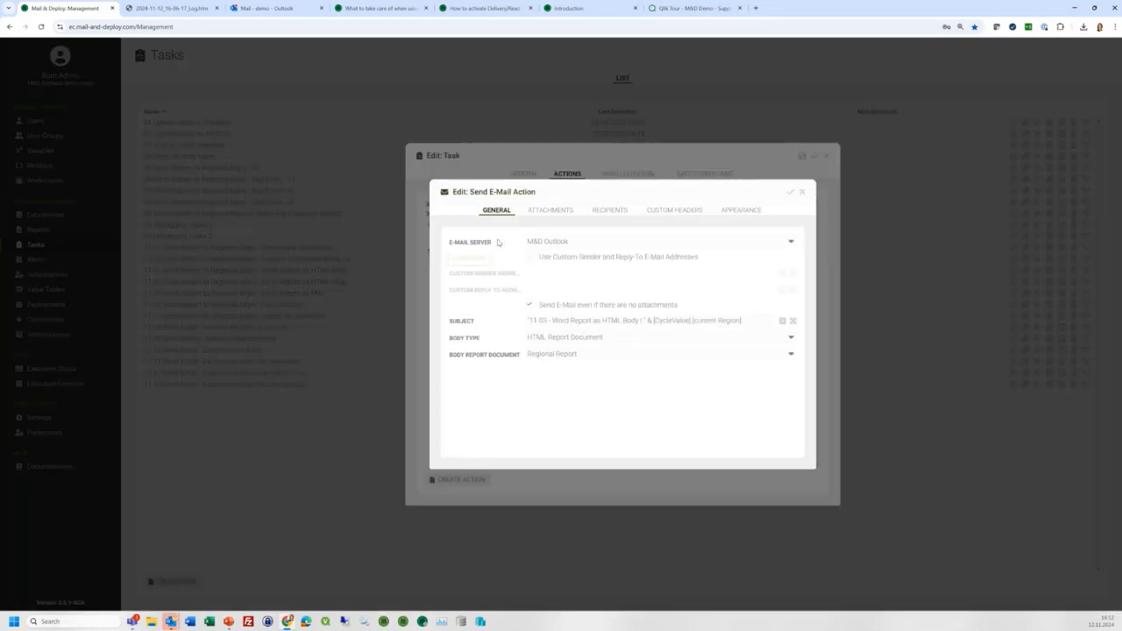
{"action": "left_click", "coordinate": [790, 193]}
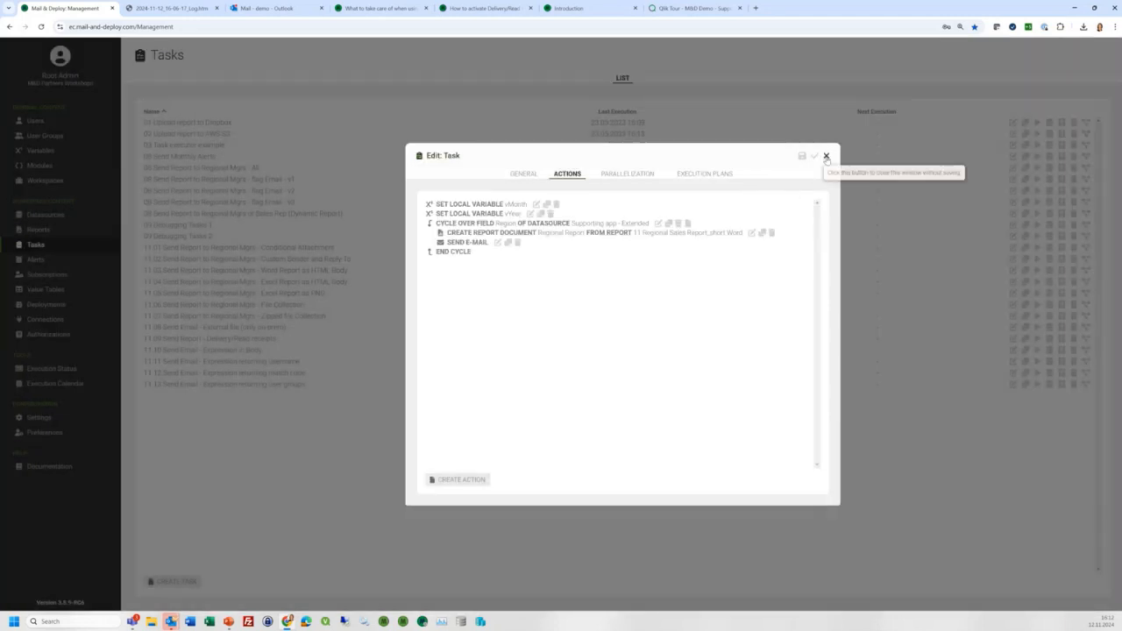
{"action": "left_click", "coordinate": [824, 157]}
Step: Run task 11.03 Word Report as HTML Body and open the list of reports
{"action": "left_click", "coordinate": [1036, 269]}
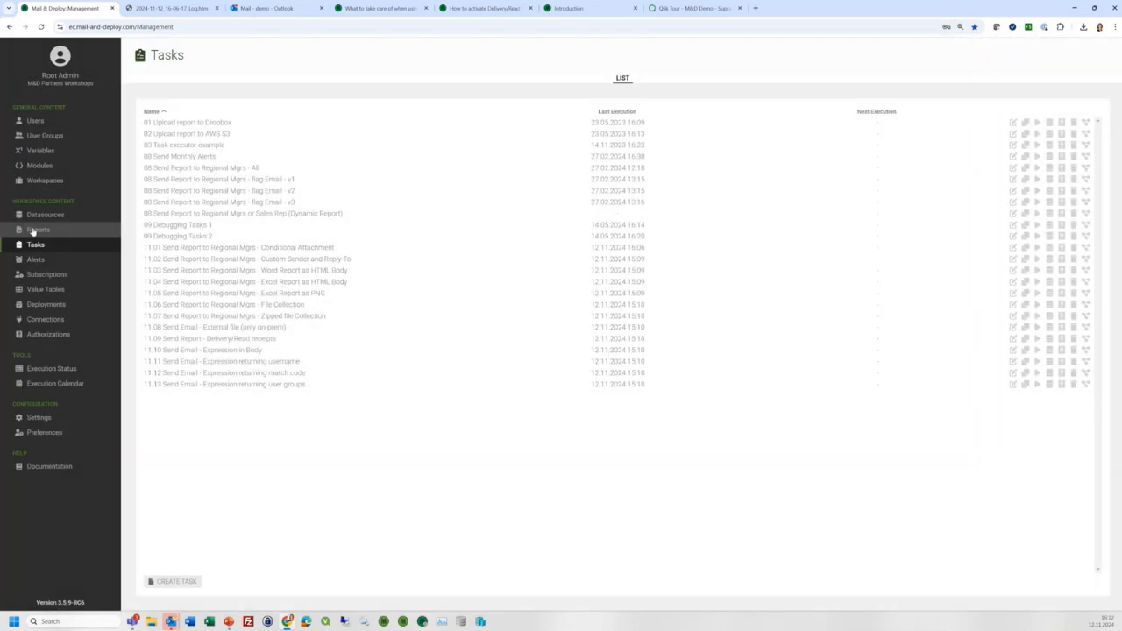
{"action": "left_click", "coordinate": [38, 229]}
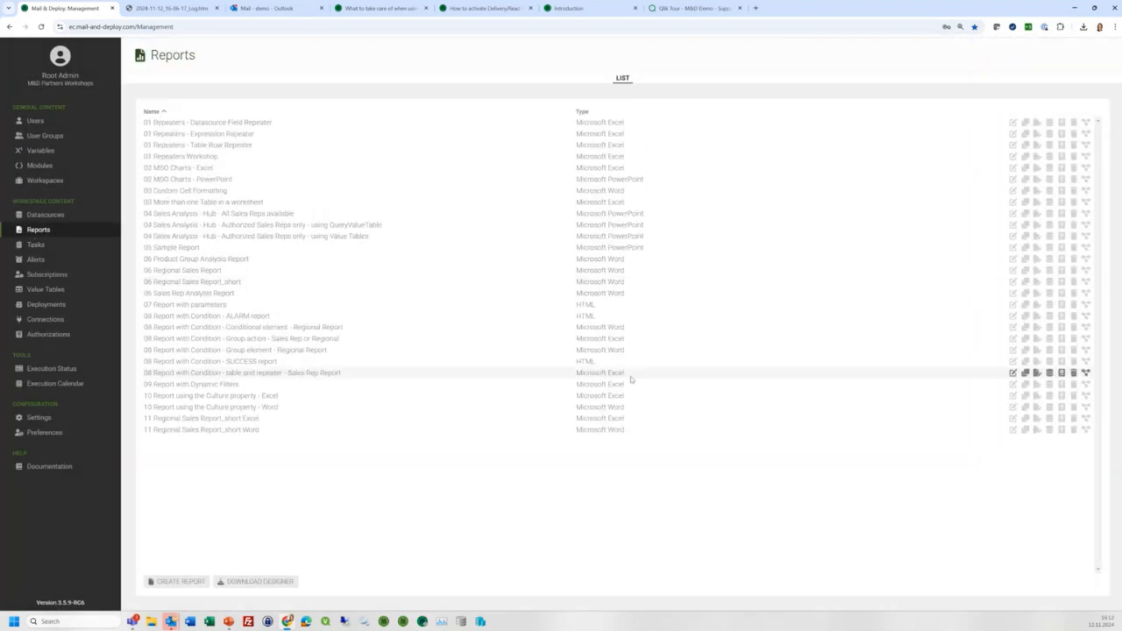
Step: Open report 11 Regional Sales Report_short Word in the Designer, review its template, and generate an HTML preview
{"action": "left_click", "coordinate": [1013, 431]}
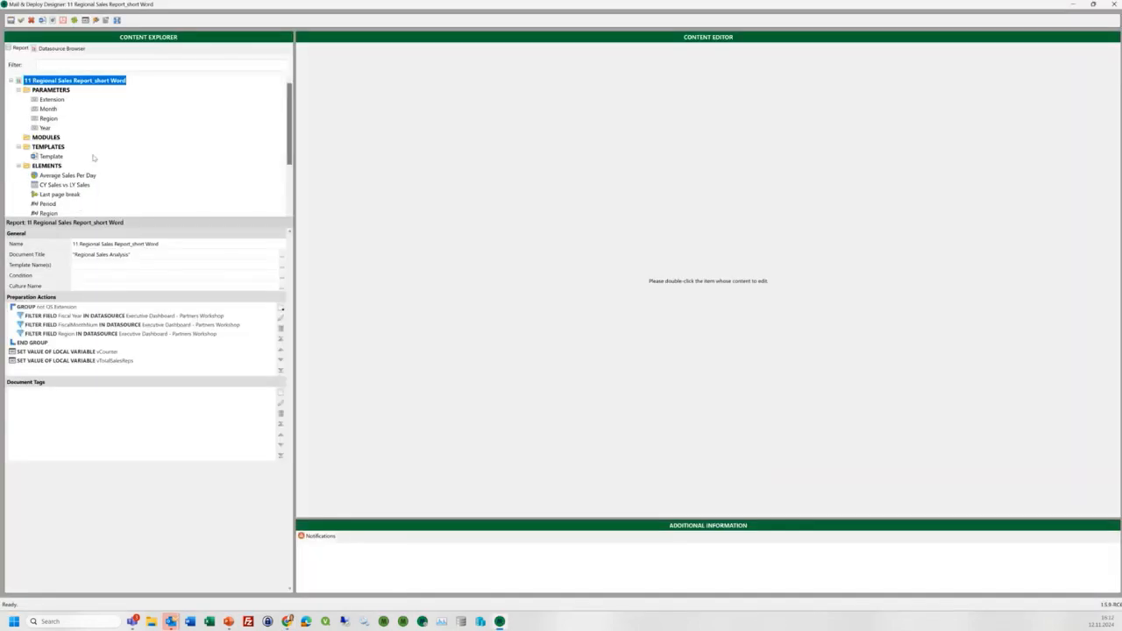
{"action": "double_click", "coordinate": [61, 157]}
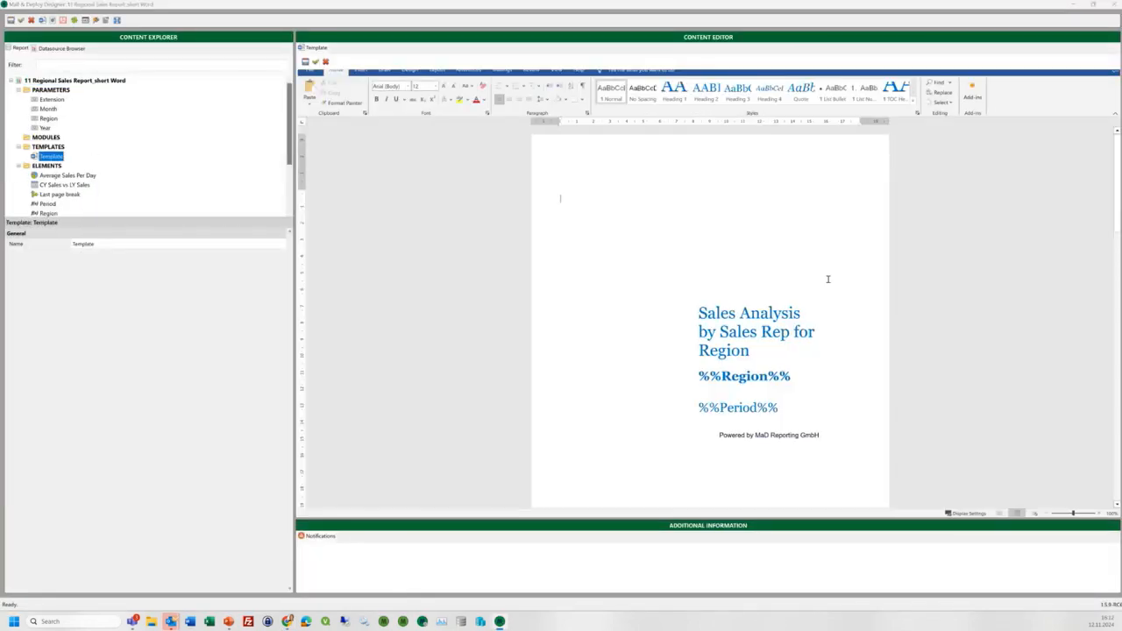
{"action": "scroll", "coordinate": [923, 357], "scroll_direction": "down", "scroll_amount": 5}
{"action": "scroll", "coordinate": [923, 357], "scroll_direction": "down", "scroll_amount": 8}
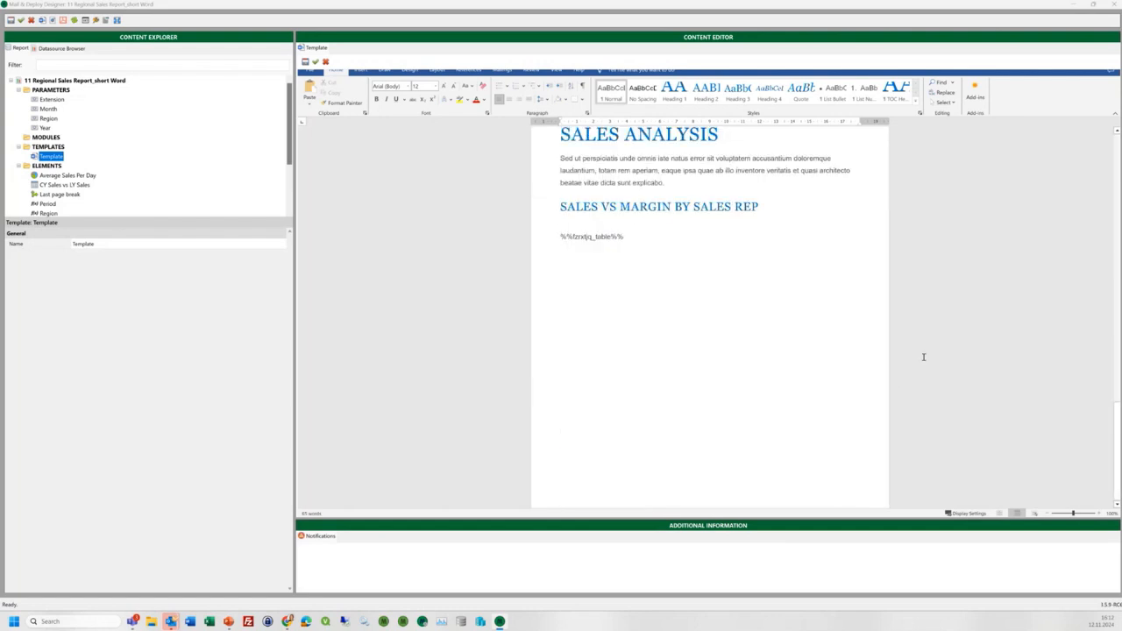
{"action": "scroll", "coordinate": [920, 353], "scroll_direction": "up", "scroll_amount": 3}
{"action": "scroll", "coordinate": [921, 353], "scroll_direction": "up", "scroll_amount": 8}
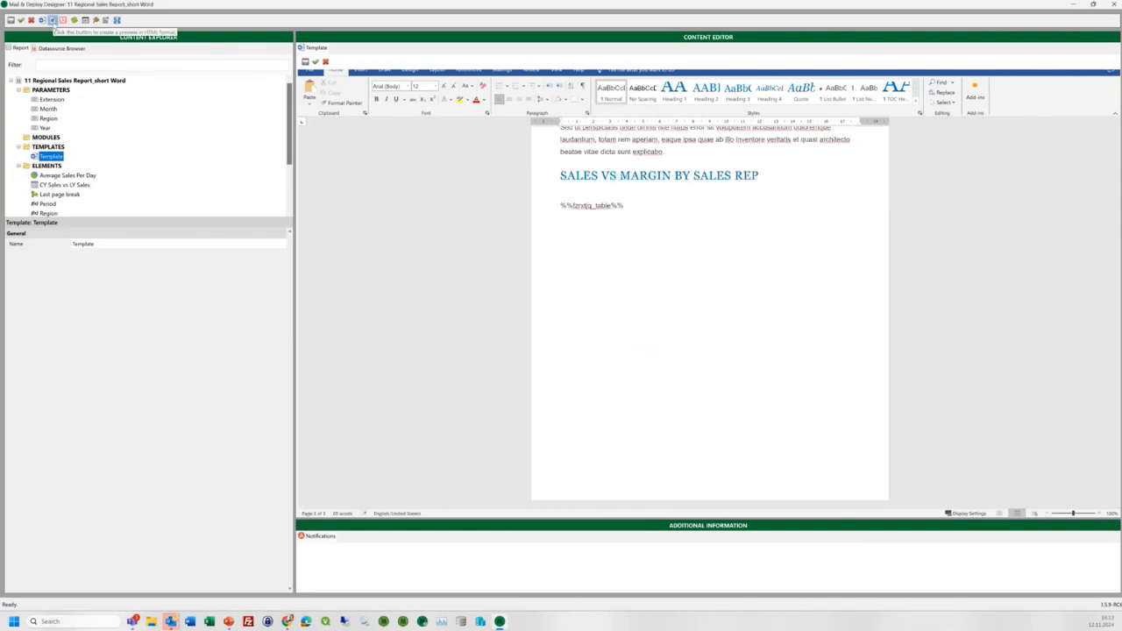
{"action": "left_click", "coordinate": [53, 21]}
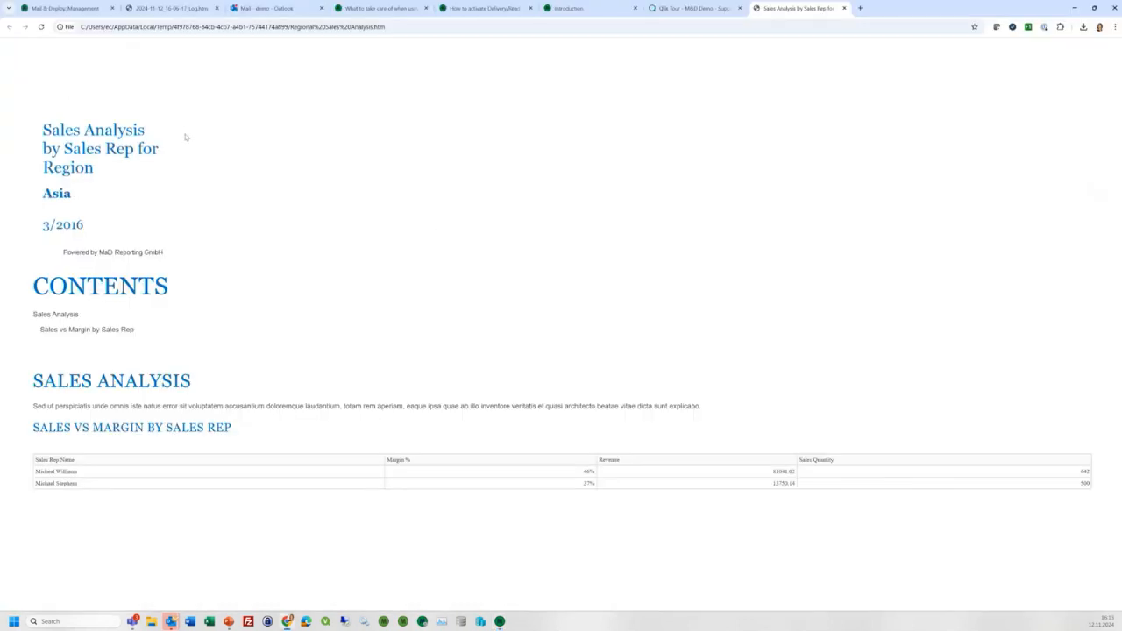
Step: Switch to Outlook and read the received 11.03 Word Report as HTML Body e-mails
{"action": "mouse_move", "coordinate": [170, 620]}
{"action": "left_click", "coordinate": [83, 563]}
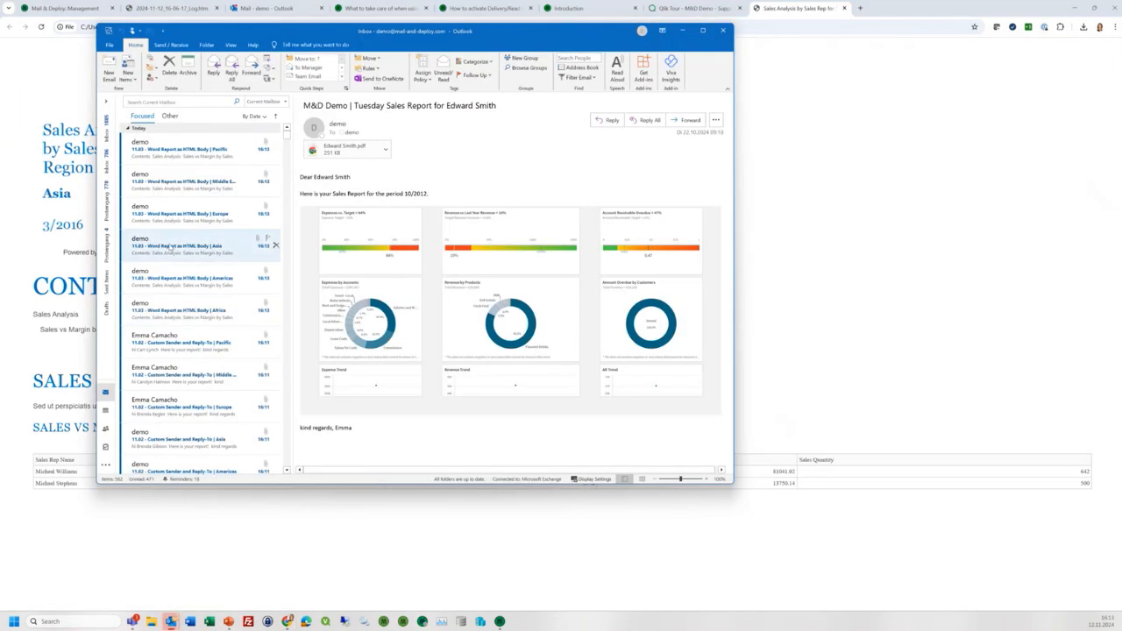
{"action": "left_click", "coordinate": [208, 156]}
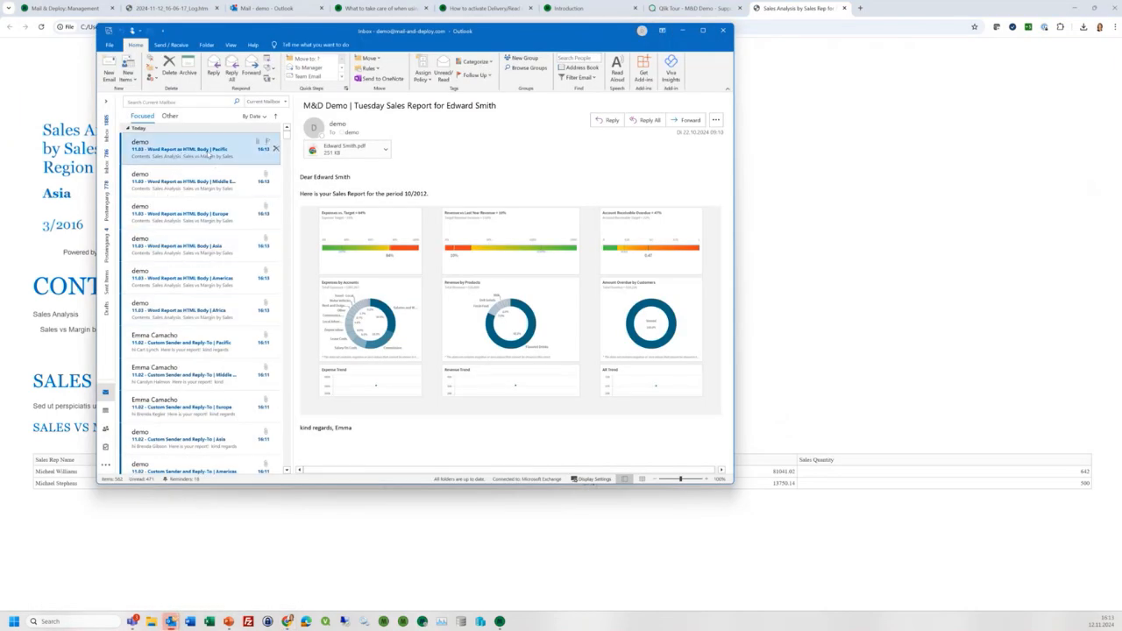
{"action": "scroll", "coordinate": [538, 263], "scroll_direction": "down", "scroll_amount": 10}
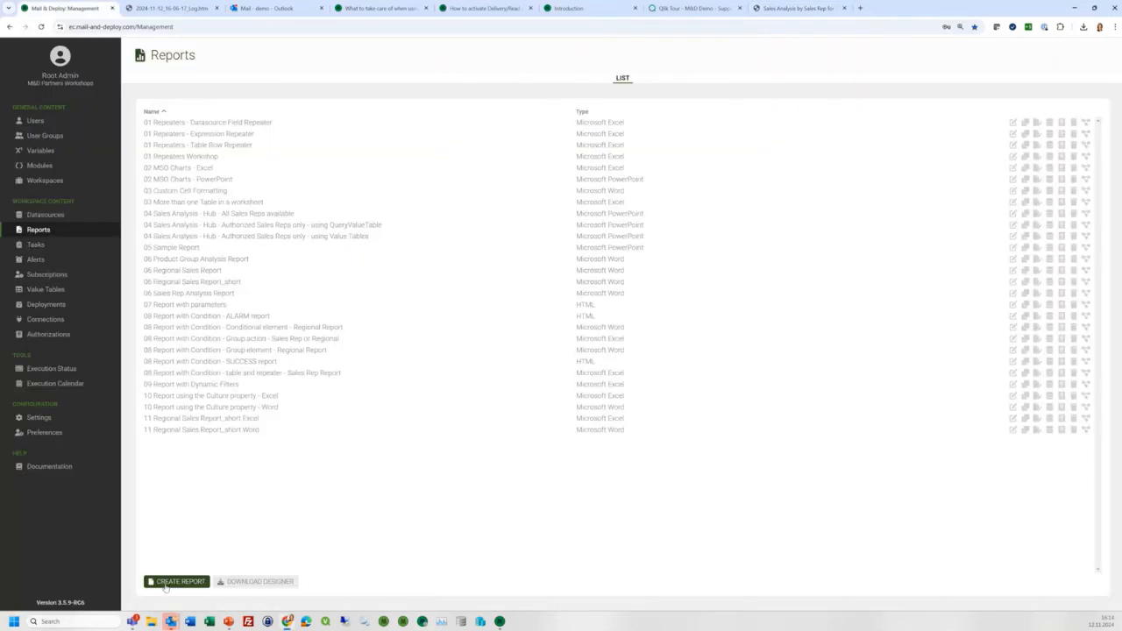
Step: Review the report types offered for a new report, and preview the existing report 11 Regional Sales Report_short Excel in the Designer
{"action": "left_click", "coordinate": [165, 583]}
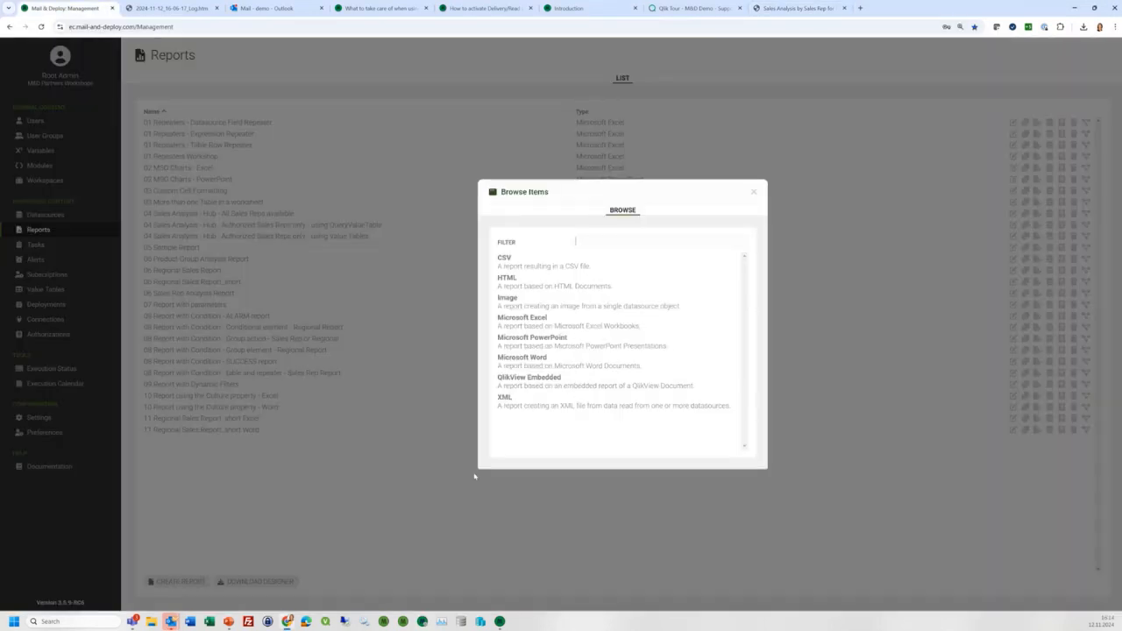
{"action": "left_click", "coordinate": [512, 285]}
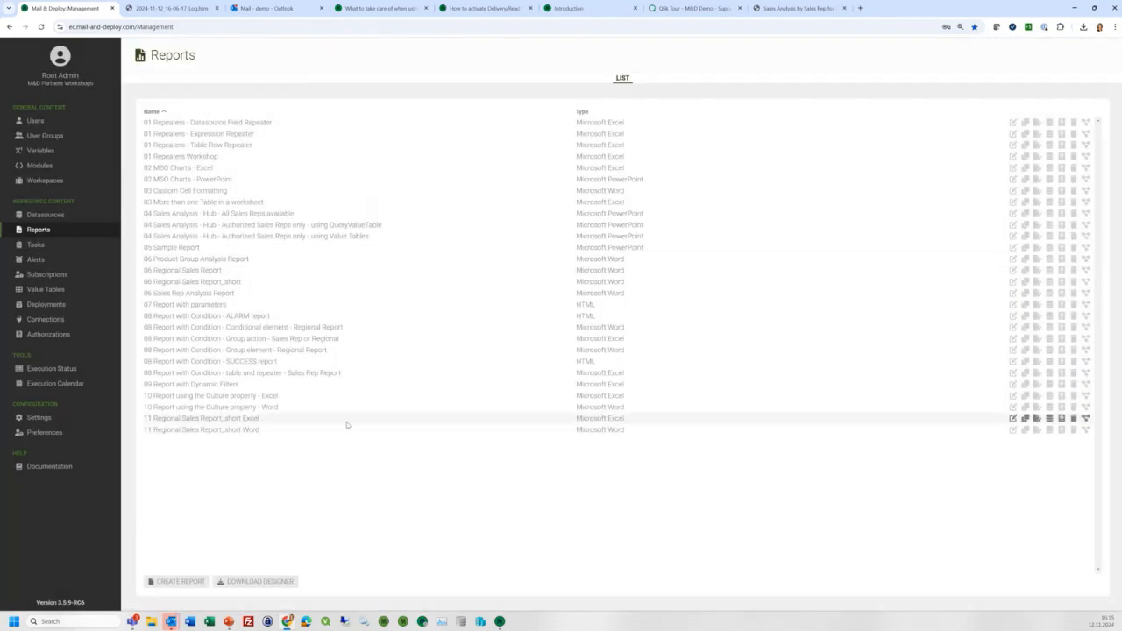
{"action": "left_click", "coordinate": [1037, 419]}
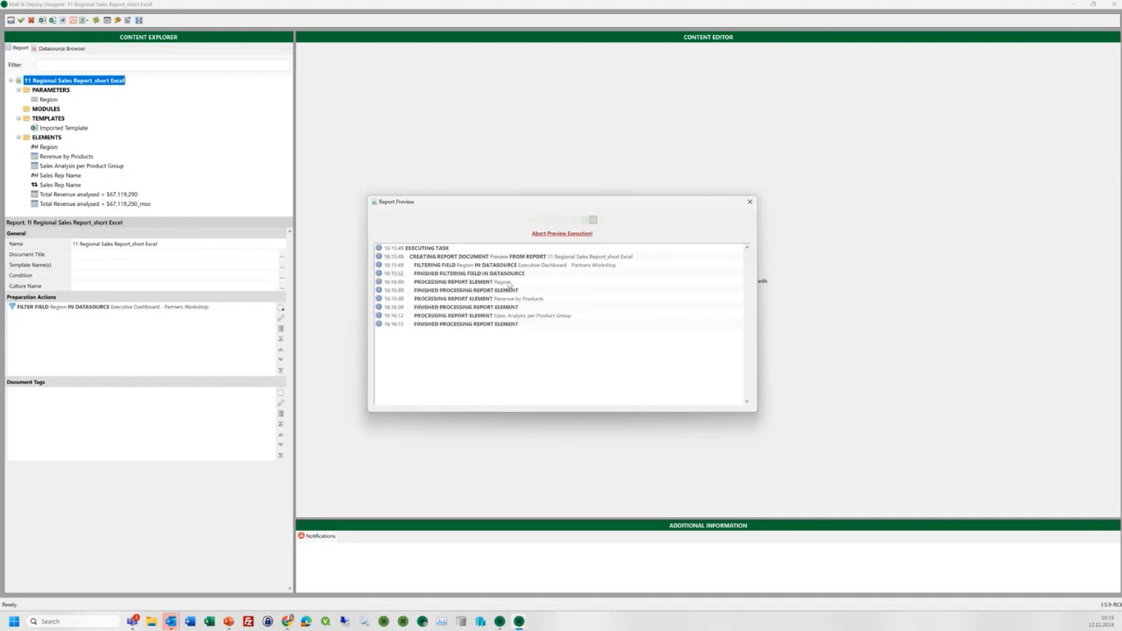
{"action": "key", "text": "alt+Tab"}
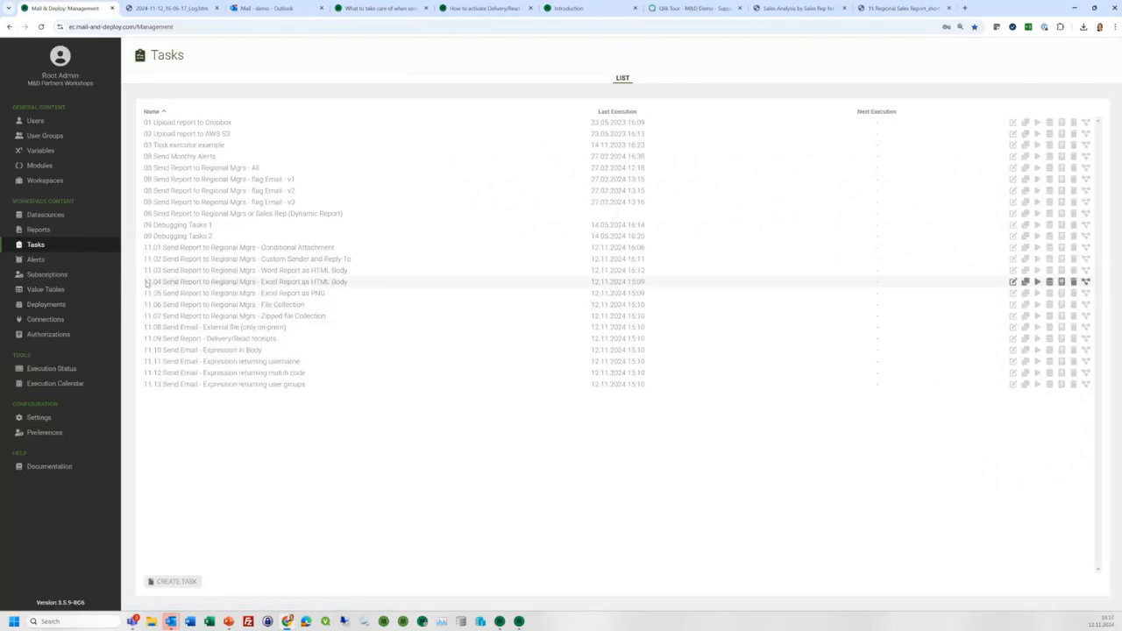
Step: Check the Create Report Document action of task 11.04 Excel Report as HTML Body and close the task without saving
{"action": "left_click_drag", "start_coordinate": [147, 283], "coordinate": [352, 284]}
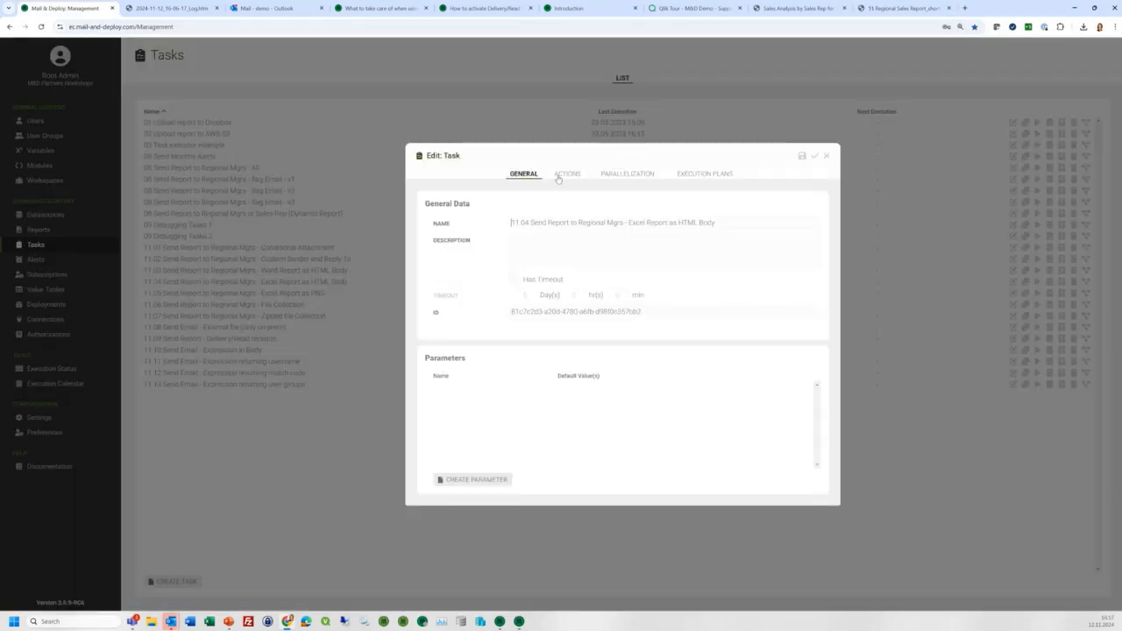
{"action": "left_click", "coordinate": [559, 178]}
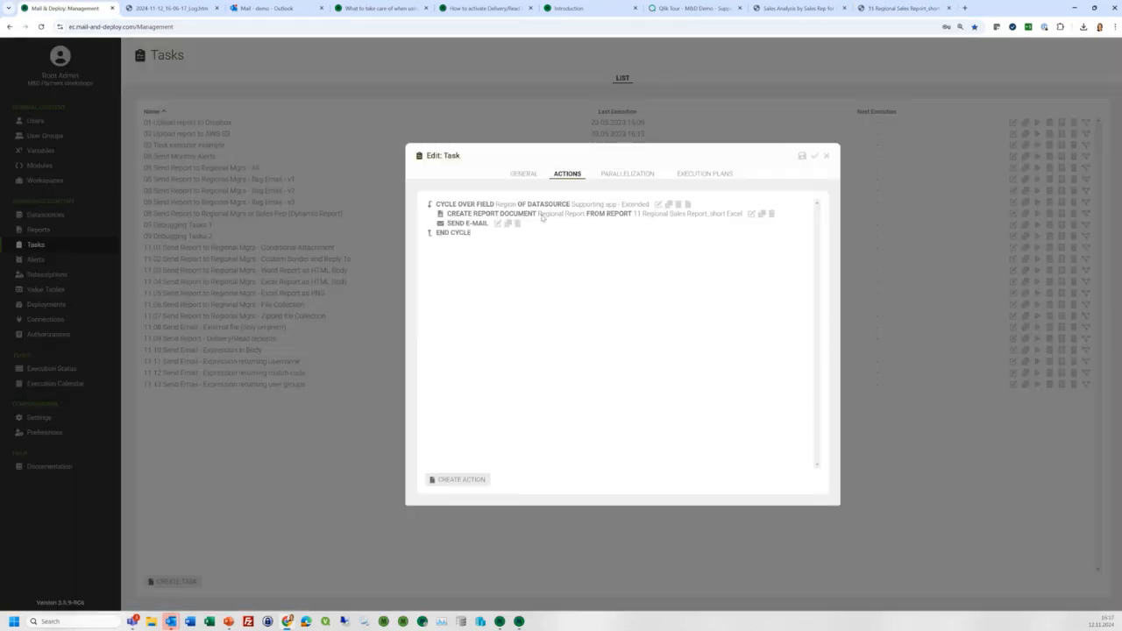
{"action": "left_click", "coordinate": [751, 214]}
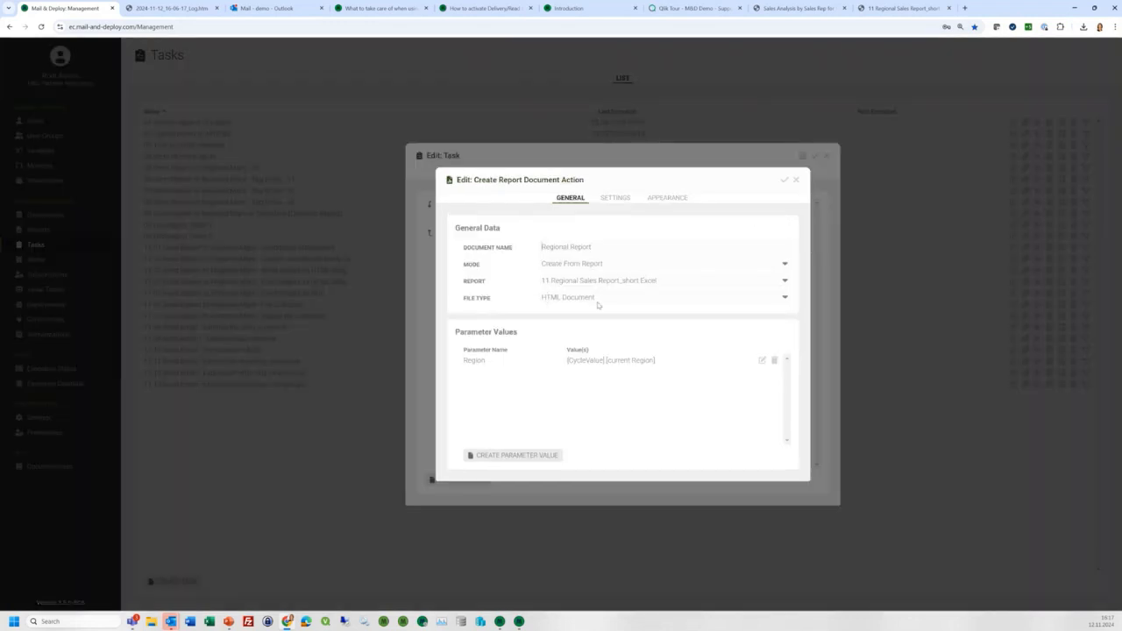
{"action": "left_click", "coordinate": [797, 180]}
{"action": "left_click", "coordinate": [827, 156]}
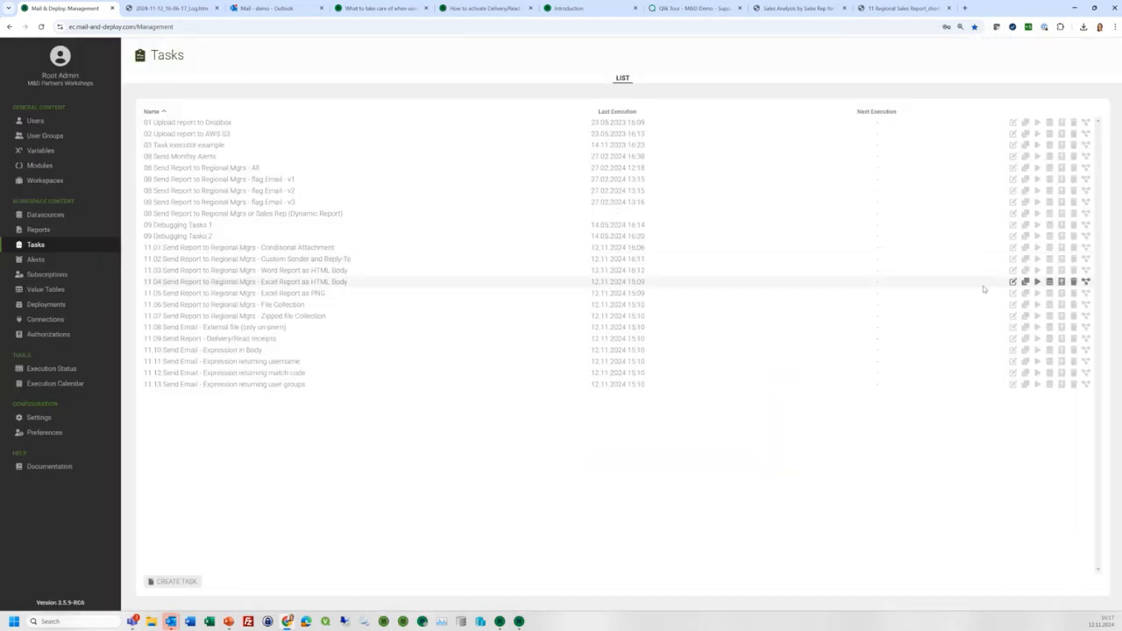
Step: Run task 11.04 Excel Report as HTML Body and examine the Africa report's e-mail body in Outlook
{"action": "left_click", "coordinate": [1036, 281]}
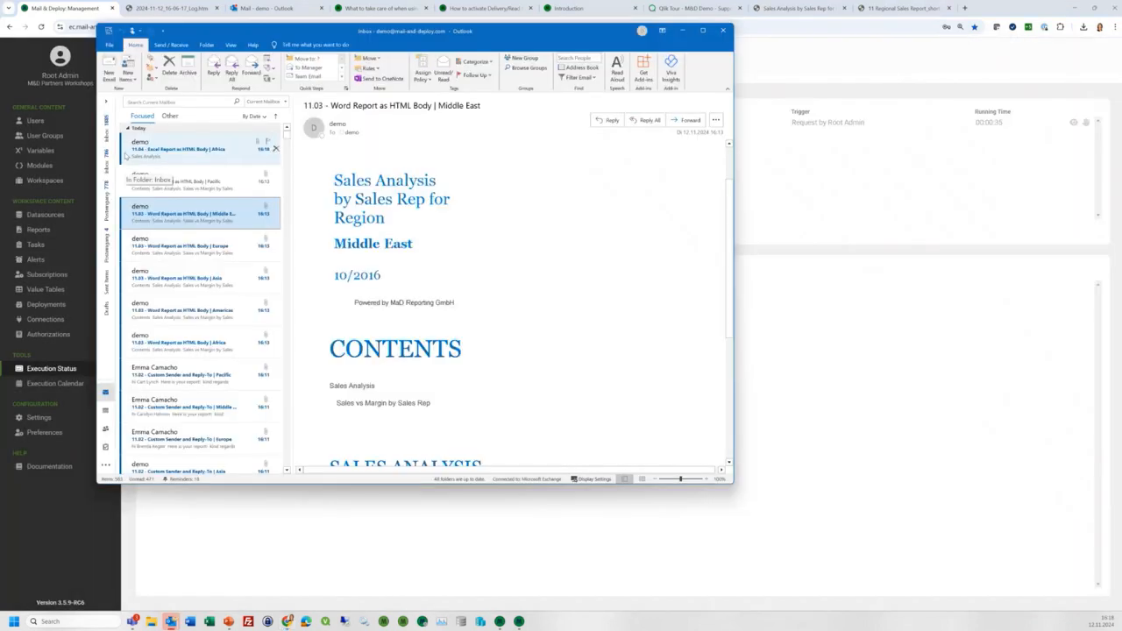
{"action": "left_click", "coordinate": [193, 147]}
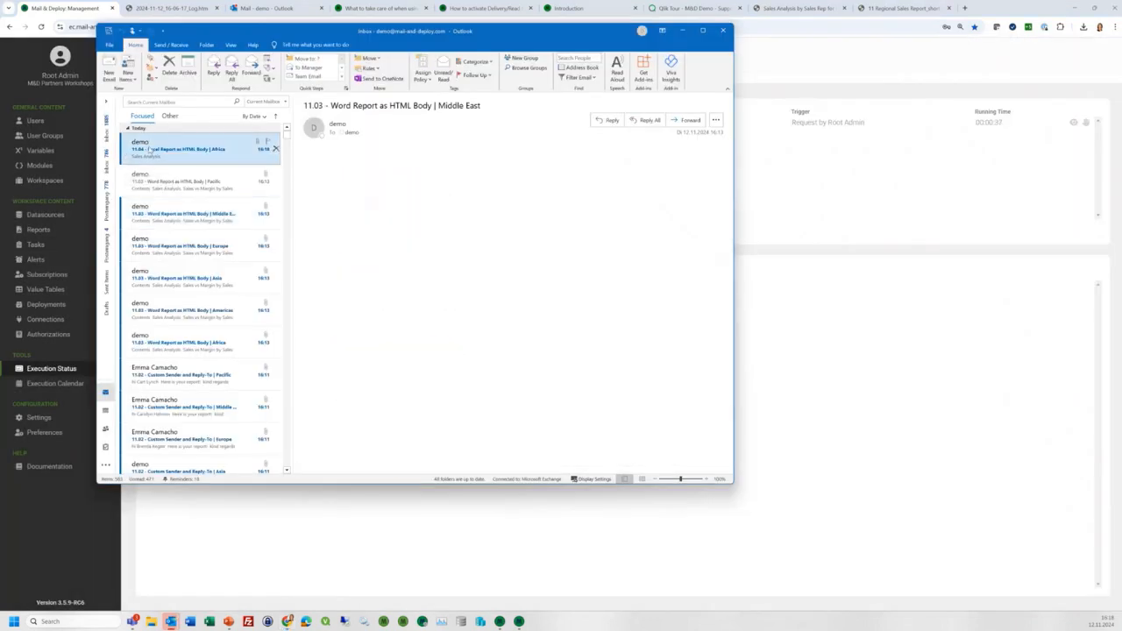
{"action": "scroll", "coordinate": [575, 185], "scroll_direction": "down", "scroll_amount": 5}
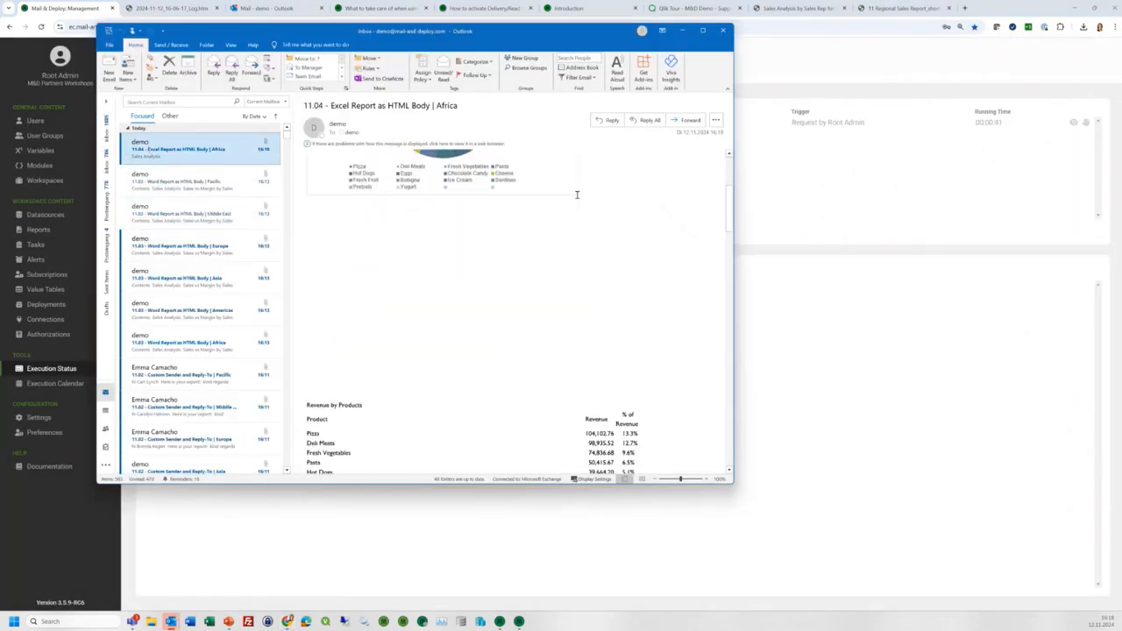
{"action": "scroll", "coordinate": [614, 350], "scroll_direction": "down", "scroll_amount": 1}
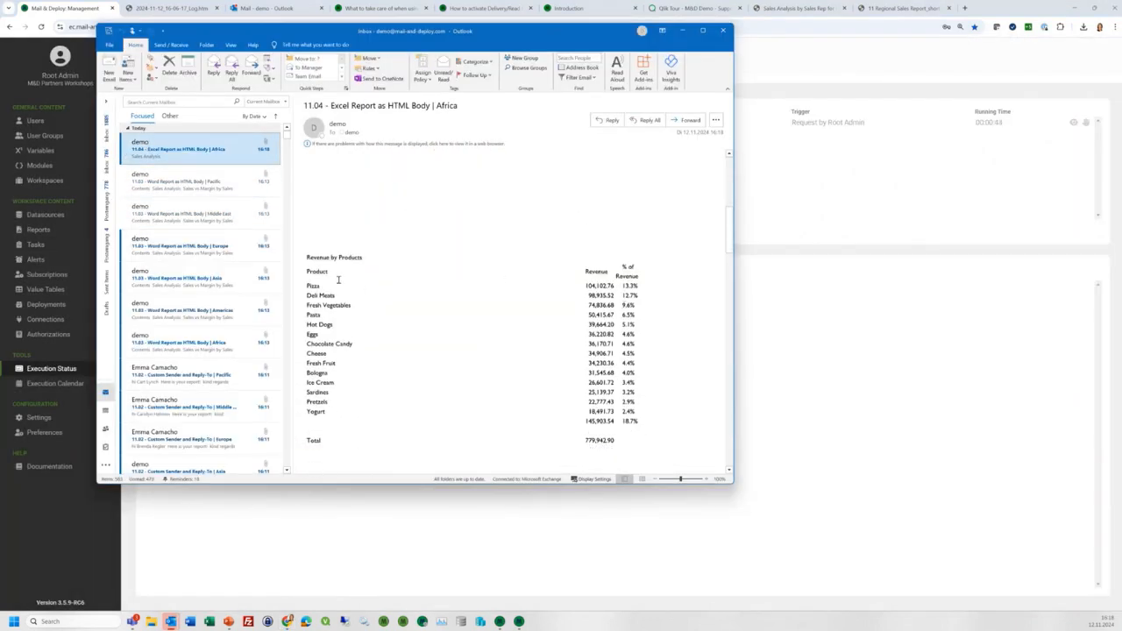
{"action": "mouse_move", "coordinate": [300, 257]}
{"action": "left_mouse_down"}
{"action": "mouse_move", "coordinate": [649, 438]}
{"action": "mouse_move", "coordinate": [473, 344]}
{"action": "mouse_move", "coordinate": [617, 361]}
{"action": "mouse_move", "coordinate": [633, 449]}
{"action": "mouse_move", "coordinate": [426, 248]}
{"action": "mouse_move", "coordinate": [315, 245]}
{"action": "mouse_move", "coordinate": [307, 258]}
{"action": "left_mouse_up"}
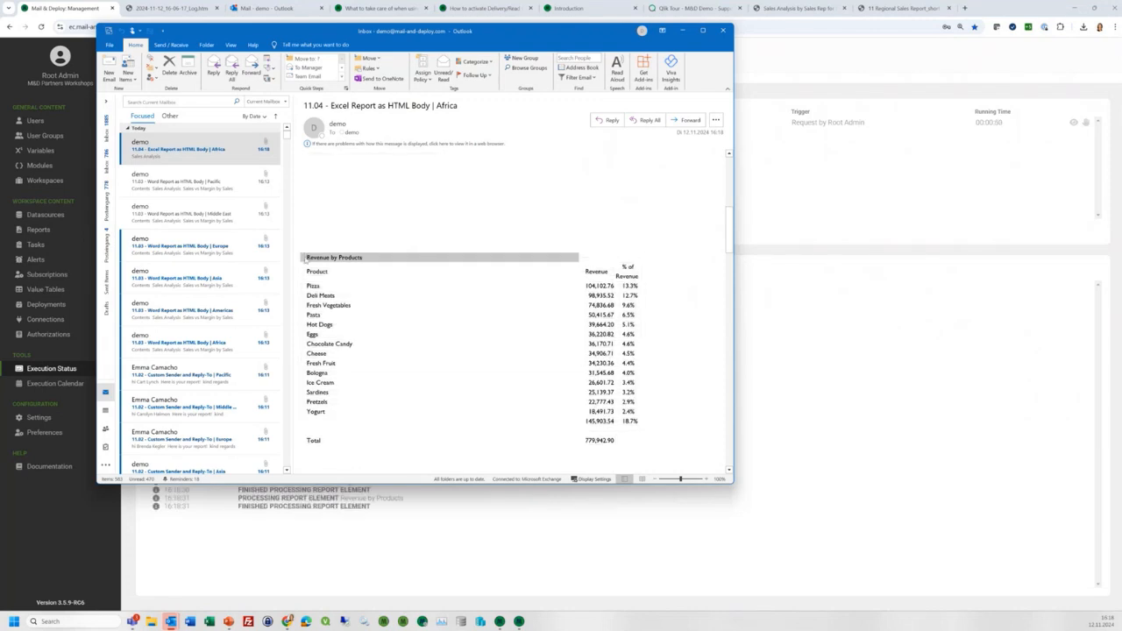
{"action": "left_click", "coordinate": [329, 271]}
{"action": "scroll", "coordinate": [330, 271], "scroll_direction": "down", "scroll_amount": 1}
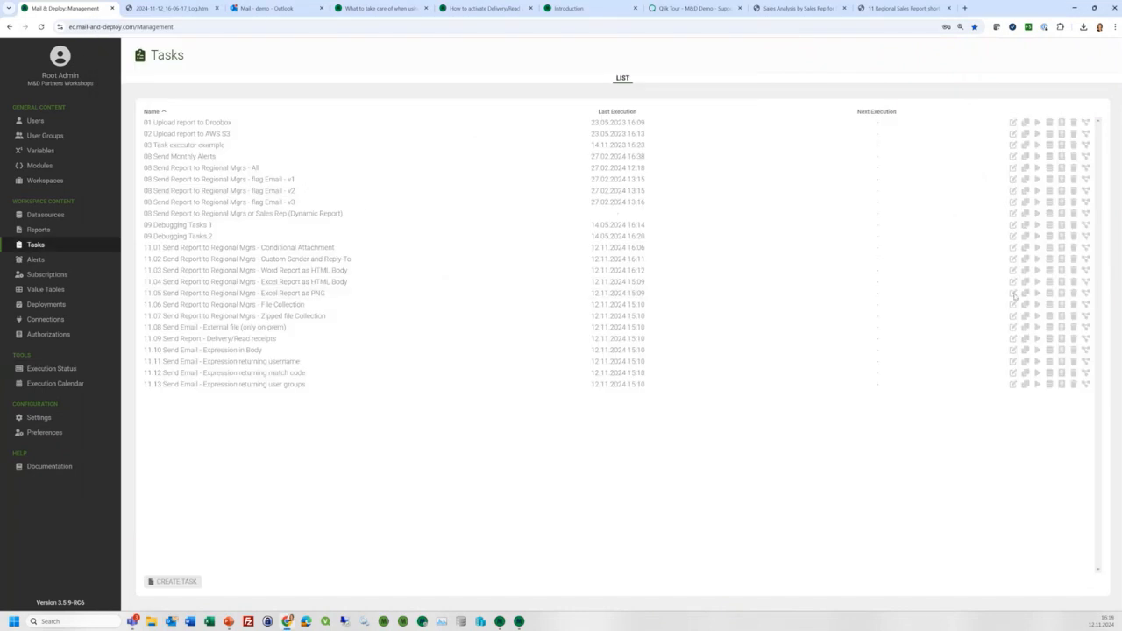
Step: Review the file type options in task 11.05 Excel Report as PNG's Create Report Document action, keeping PNG Image selected
{"action": "left_click", "coordinate": [1012, 293]}
{"action": "left_click", "coordinate": [567, 174]}
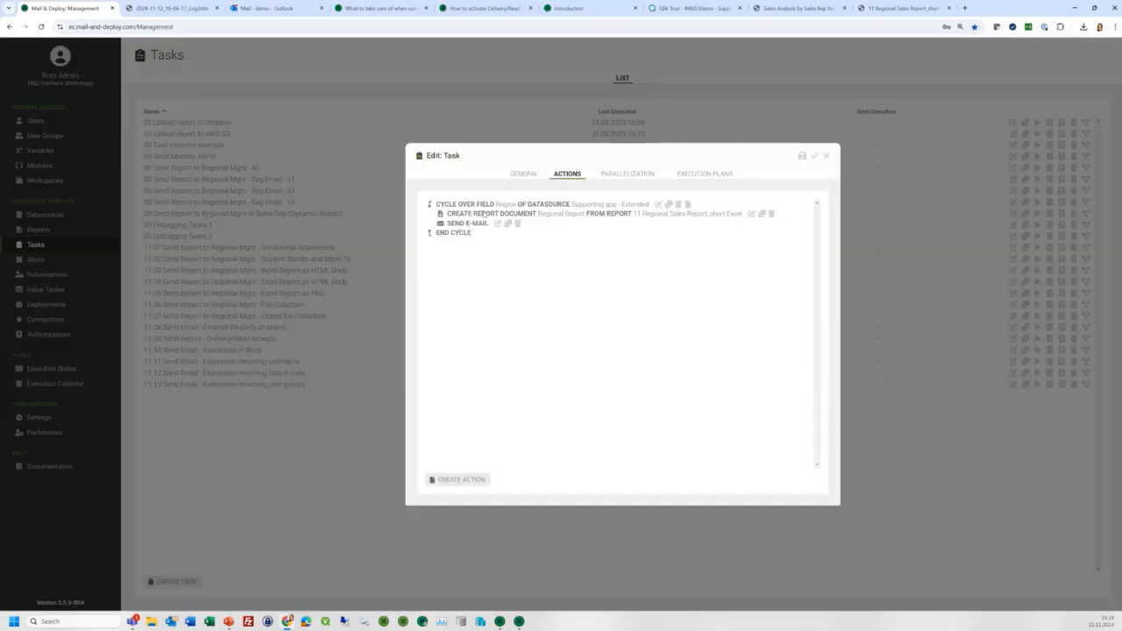
{"action": "left_click", "coordinate": [750, 214]}
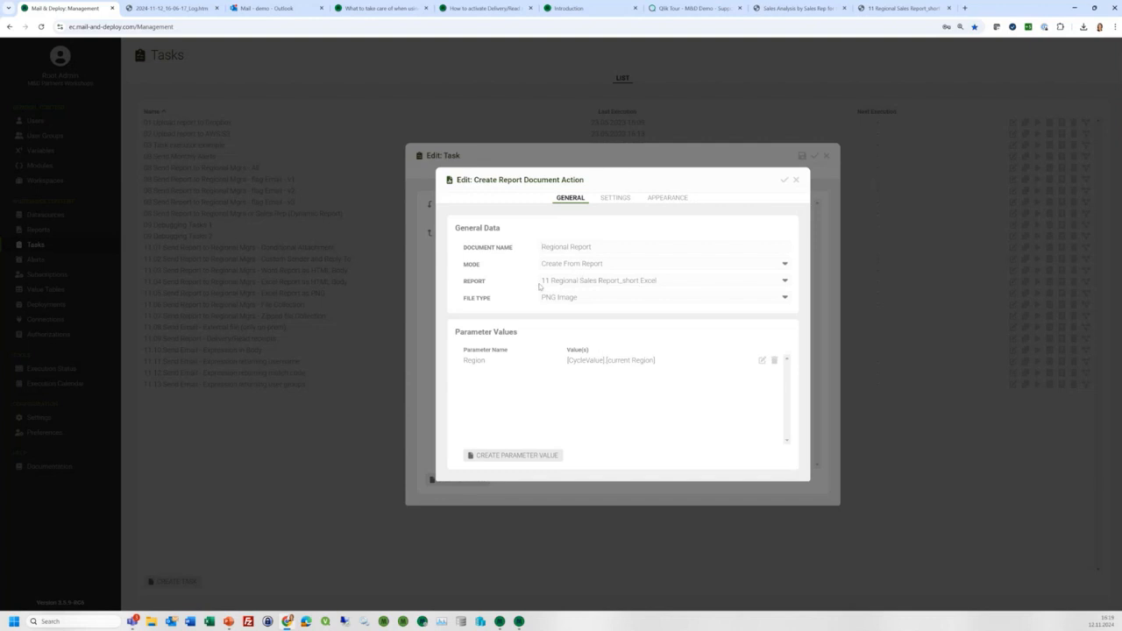
{"action": "left_click", "coordinate": [784, 297]}
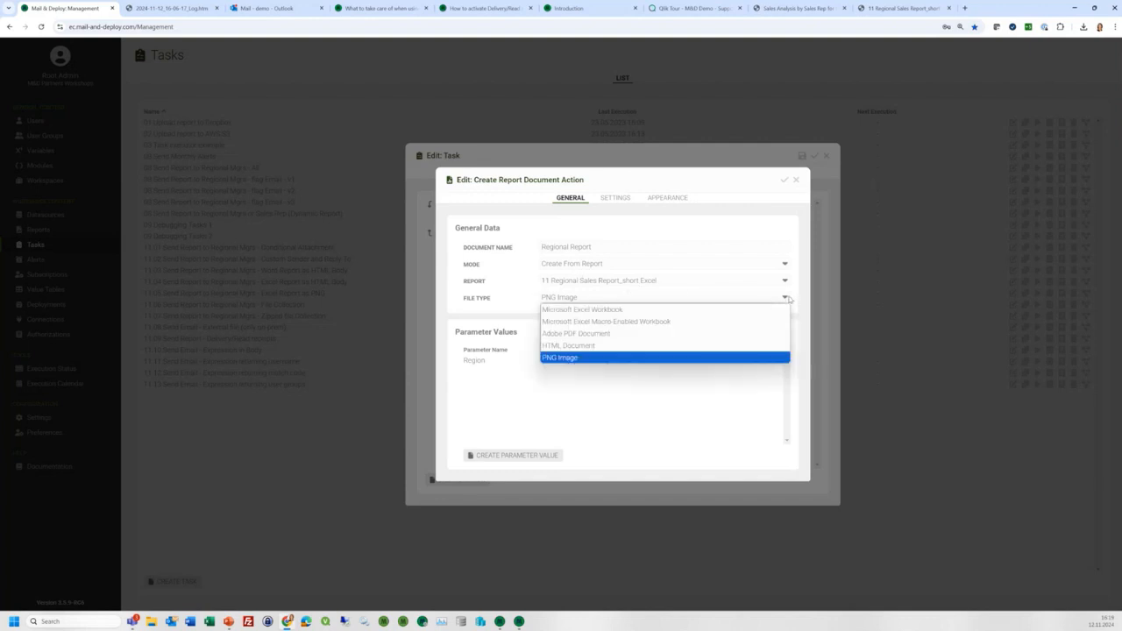
{"action": "left_click", "coordinate": [598, 358]}
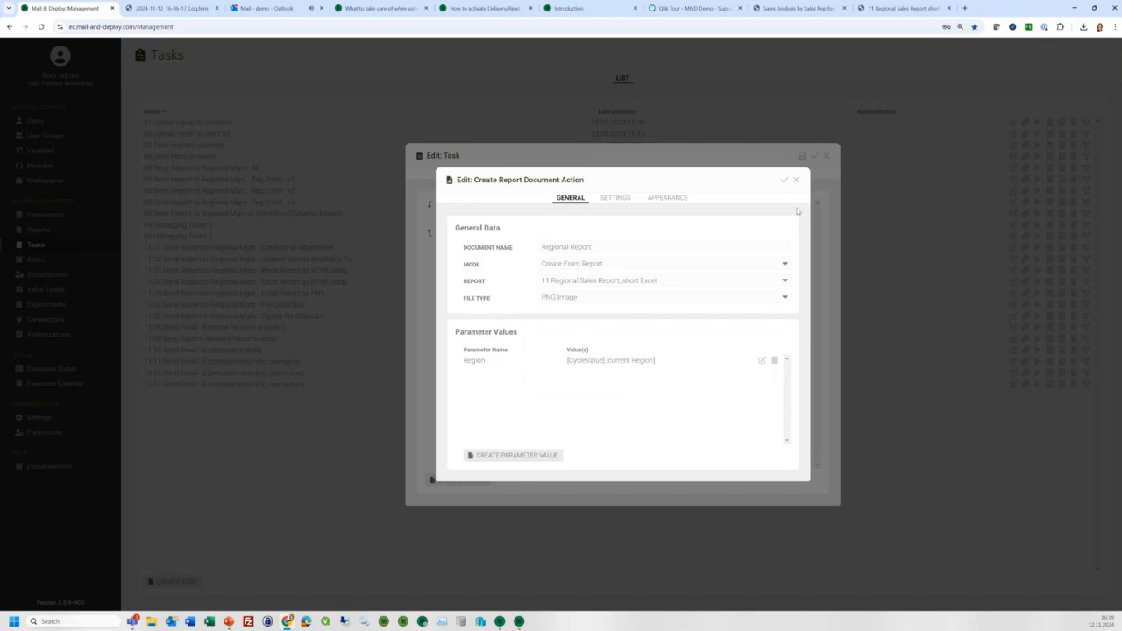
{"action": "left_click", "coordinate": [797, 180]}
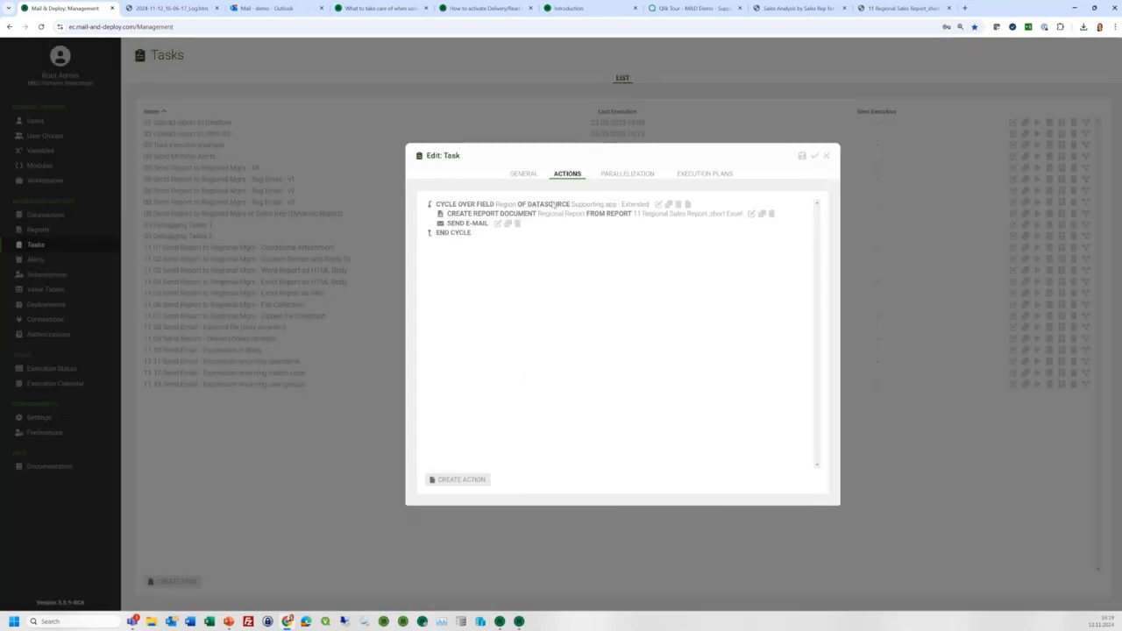
Step: Check the PNG body settings in the Send E-Mail action and close task 11.05 without saving
{"action": "left_click", "coordinate": [496, 225]}
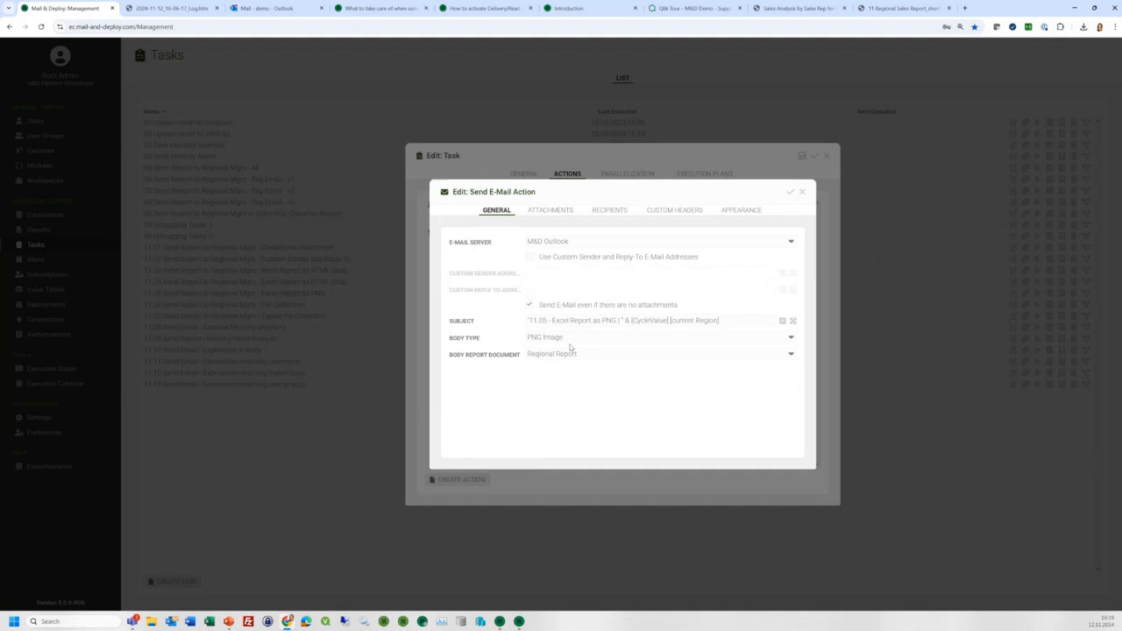
{"action": "left_click", "coordinate": [802, 191]}
{"action": "left_click", "coordinate": [826, 155]}
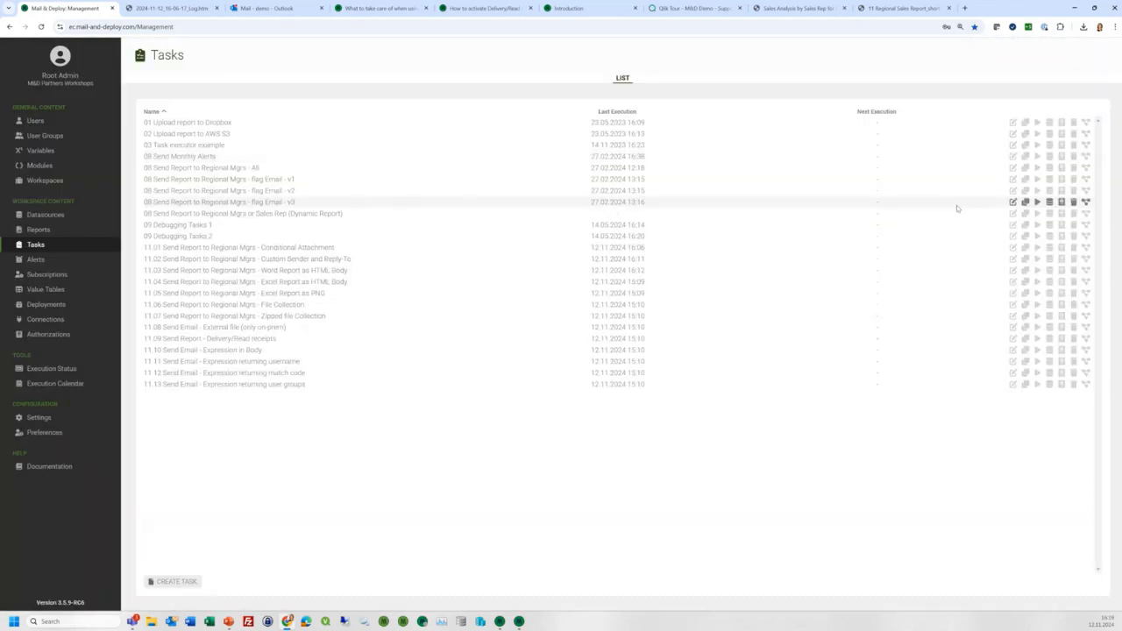
Step: Run task 11.05 Excel Report as PNG and examine the Africa e-mail with its image body in Outlook on the web
{"action": "left_click", "coordinate": [1036, 293]}
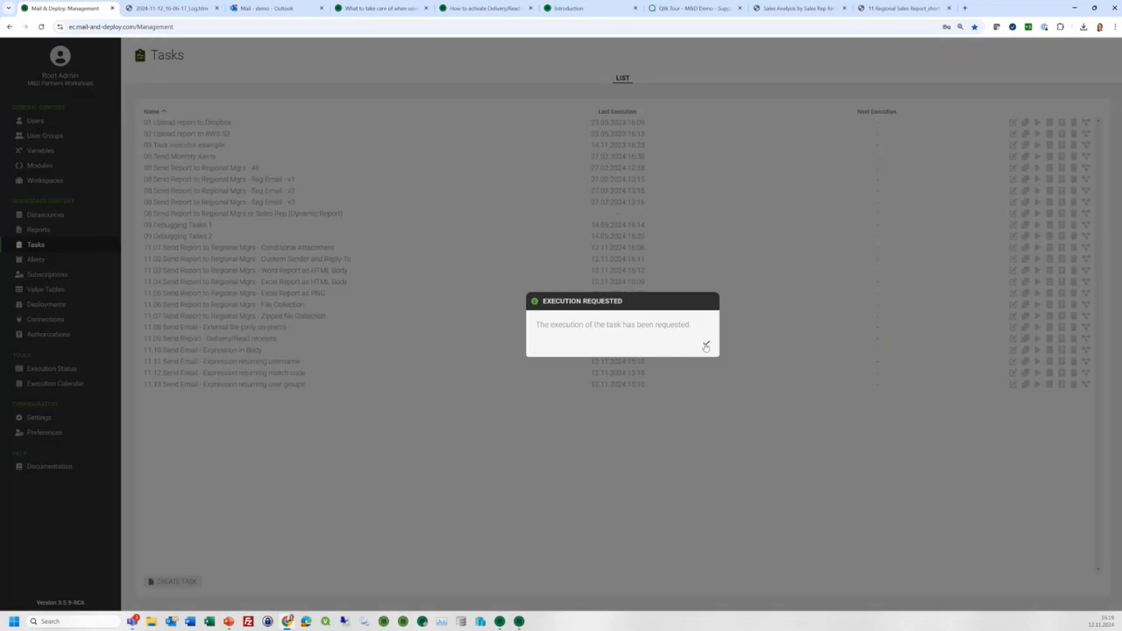
{"action": "left_click", "coordinate": [706, 343]}
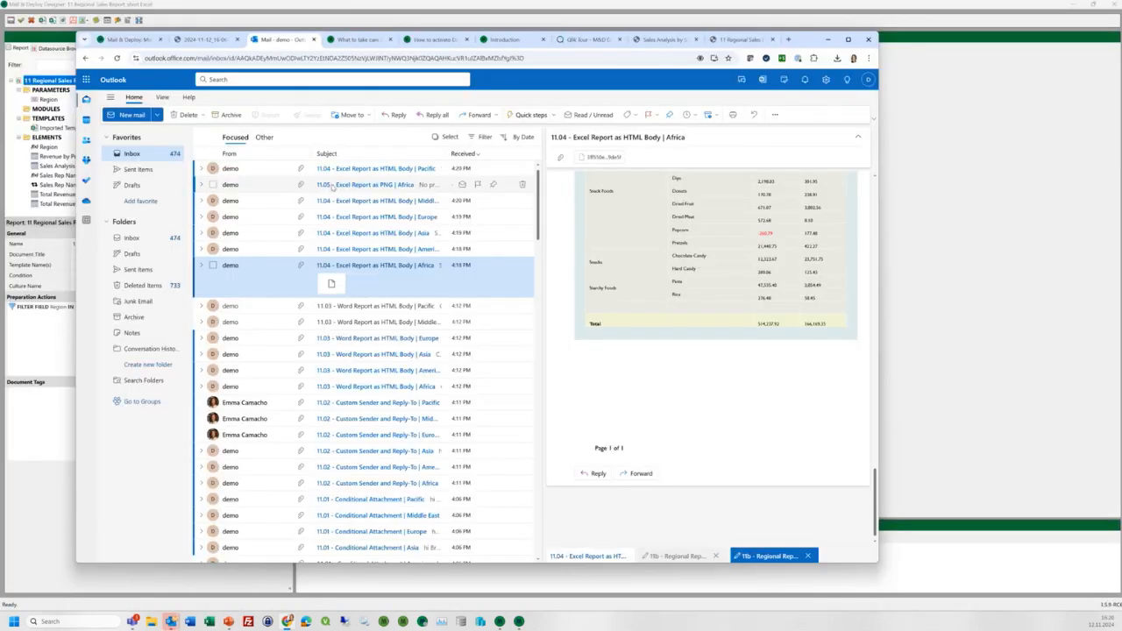
{"action": "left_click", "coordinate": [333, 185]}
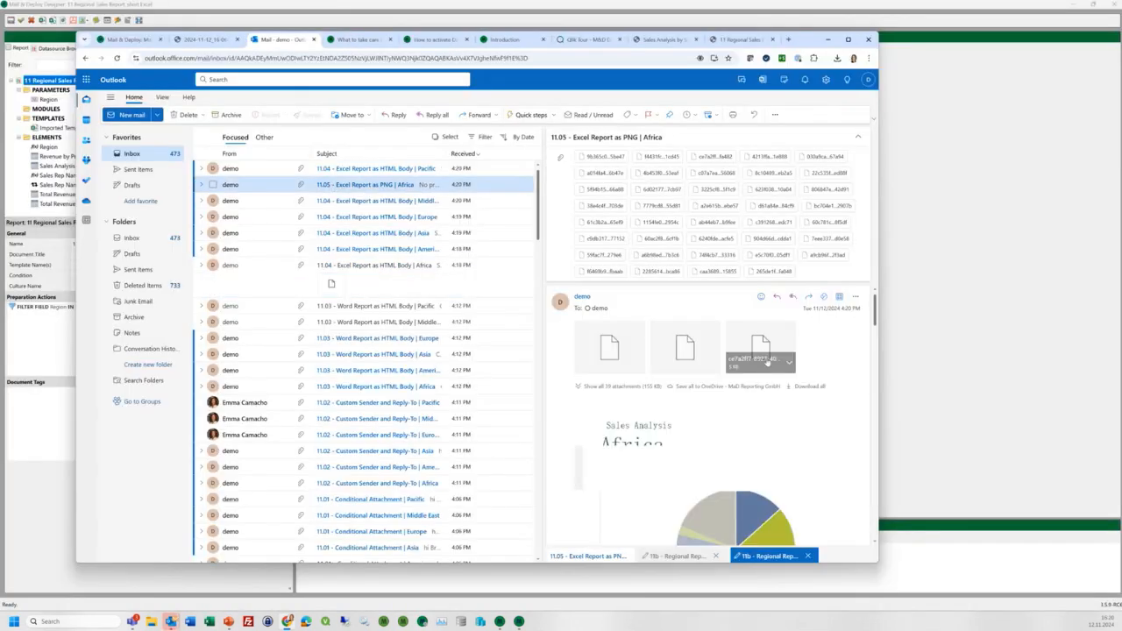
{"action": "scroll", "coordinate": [762, 361], "scroll_direction": "down", "scroll_amount": 2}
{"action": "scroll", "coordinate": [767, 361], "scroll_direction": "down", "scroll_amount": 5}
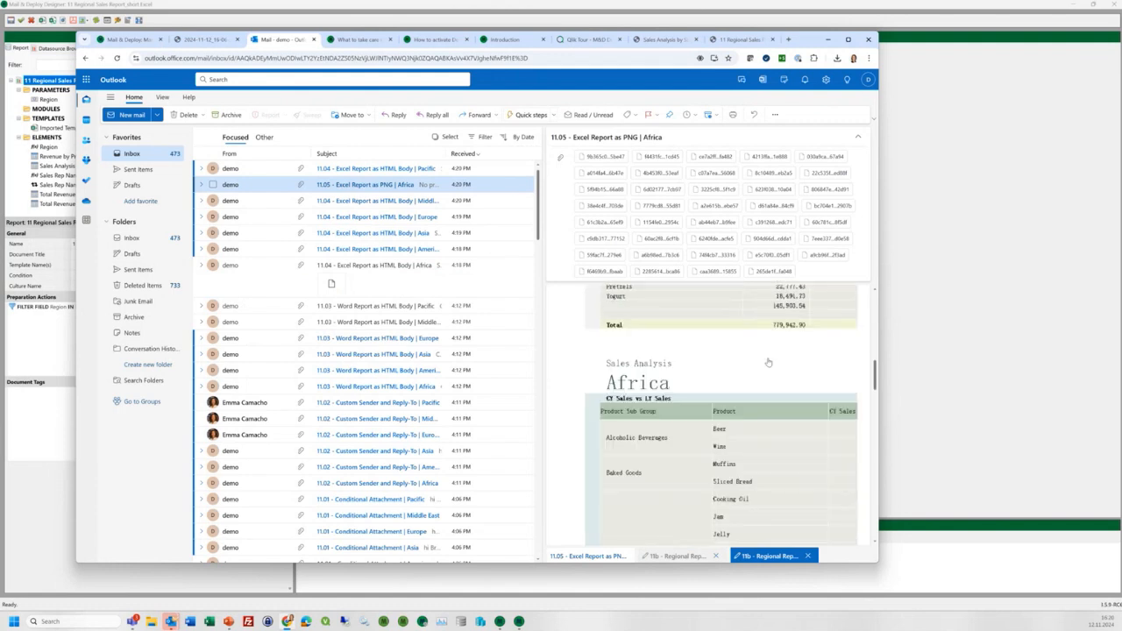
{"action": "scroll", "coordinate": [767, 362], "scroll_direction": "down", "scroll_amount": 5}
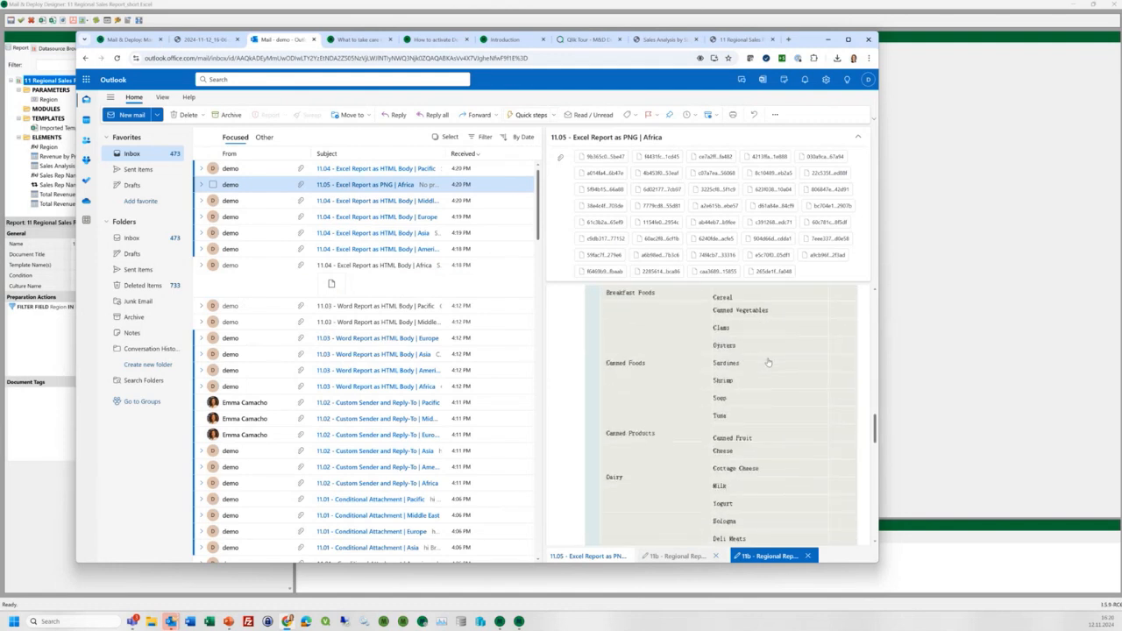
{"action": "scroll", "coordinate": [767, 362], "scroll_direction": "down", "scroll_amount": 5}
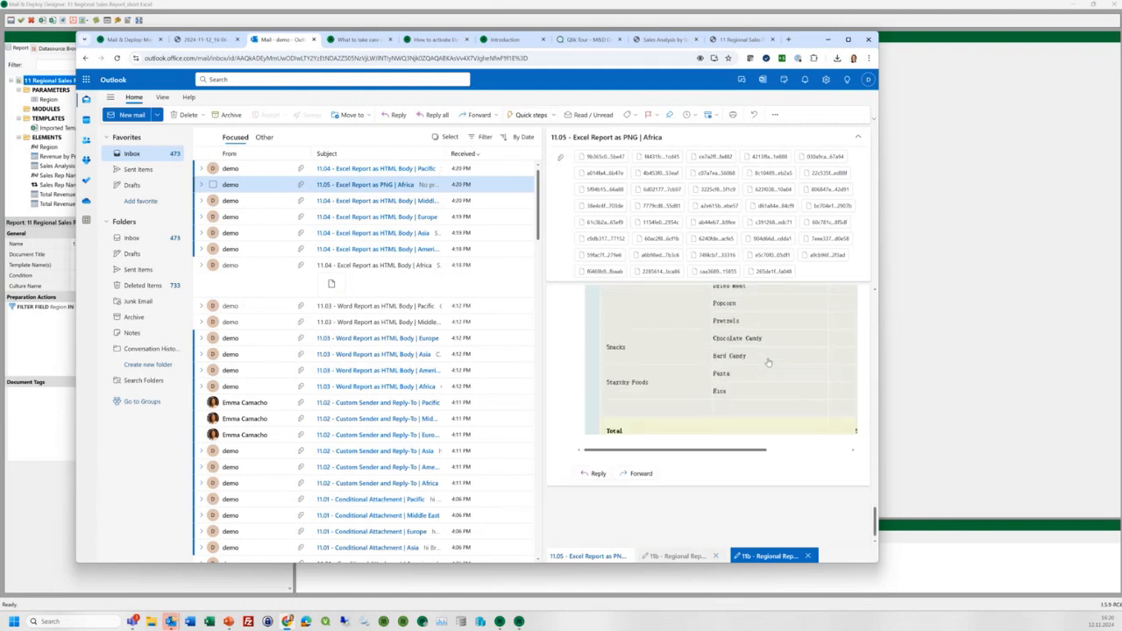
Step: Compare the 11.04 Excel Report as HTML Body e-mails for Africa in Outlook on the web and Middle East in desktop Outlook
{"action": "left_click", "coordinate": [377, 265]}
{"action": "scroll", "coordinate": [789, 311], "scroll_direction": "down", "scroll_amount": 4}
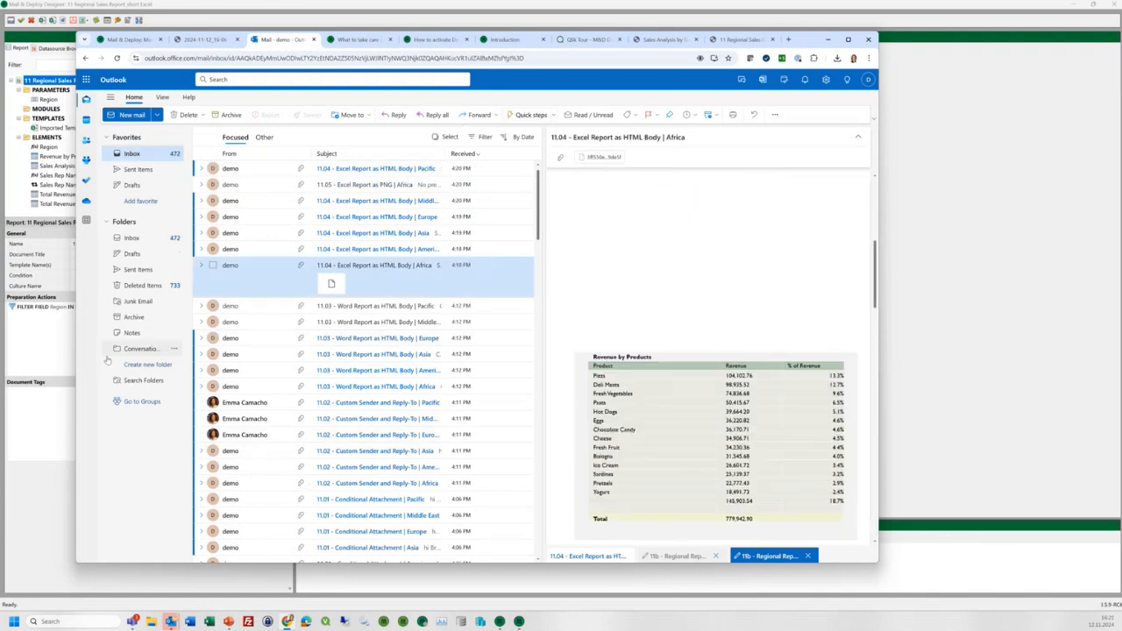
{"action": "left_click_drag", "start_coordinate": [0, 98], "coordinate": [218, 78]}
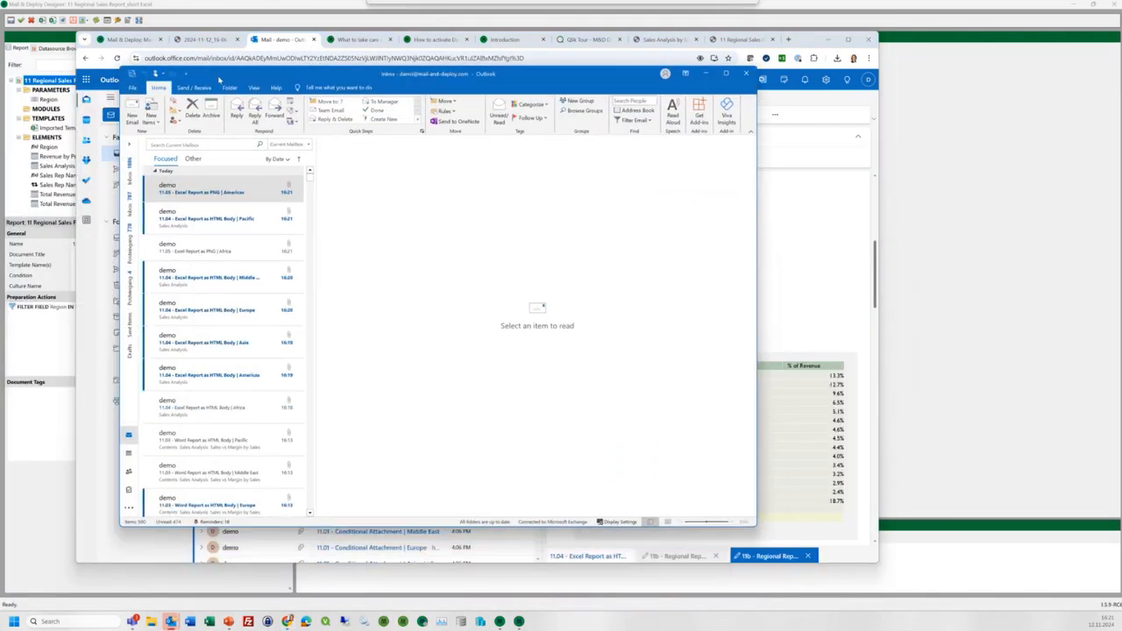
{"action": "left_click", "coordinate": [197, 289]}
{"action": "scroll", "coordinate": [637, 377], "scroll_direction": "down", "scroll_amount": 10}
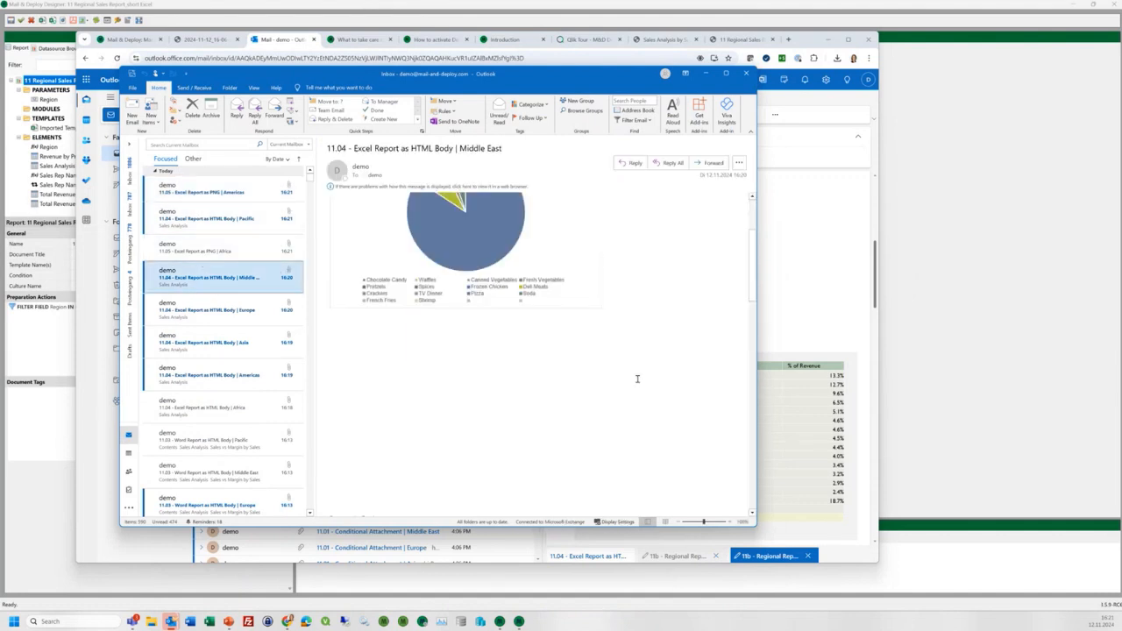
{"action": "left_click_drag", "start_coordinate": [500, 79], "coordinate": [459, 135]}
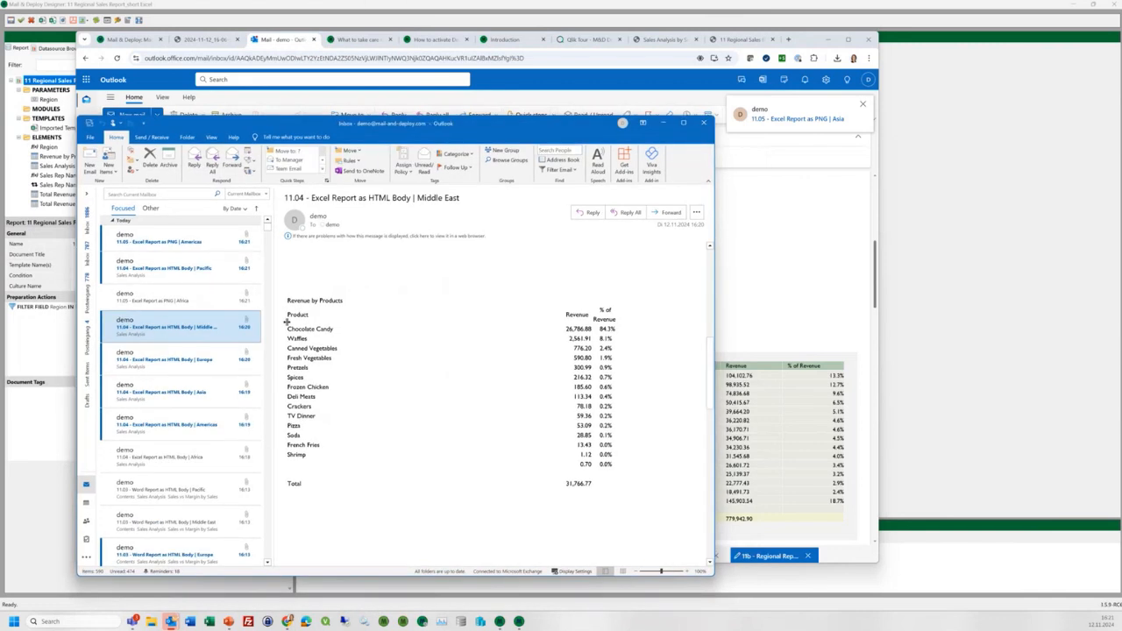
{"action": "left_click", "coordinate": [803, 38]}
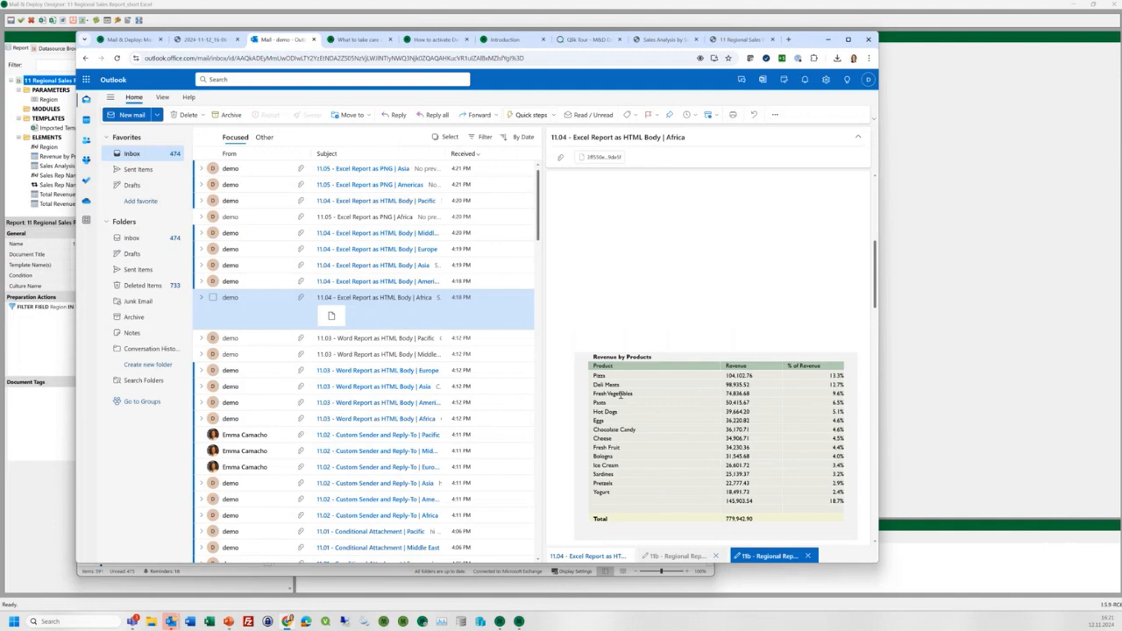
Step: Switch to Mail & Deploy and inspect the File Collection attachment specification in task 11.06's Send E-Mail action, leaving it unchanged
{"action": "key", "text": "ctrl+1"}
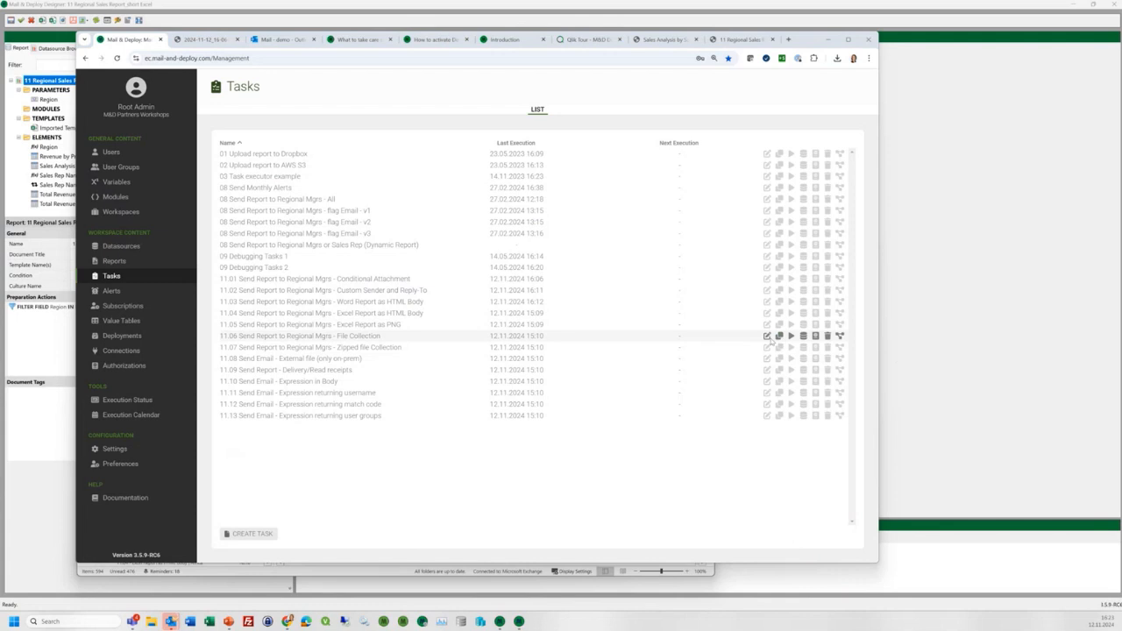
{"action": "left_click", "coordinate": [766, 336]}
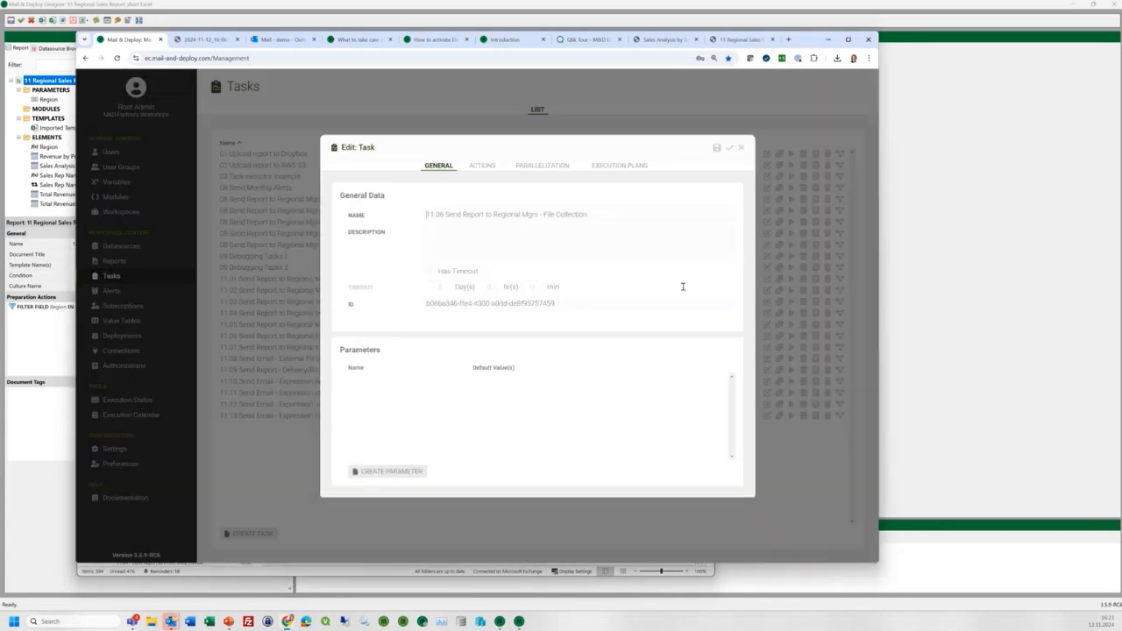
{"action": "left_click", "coordinate": [483, 165]}
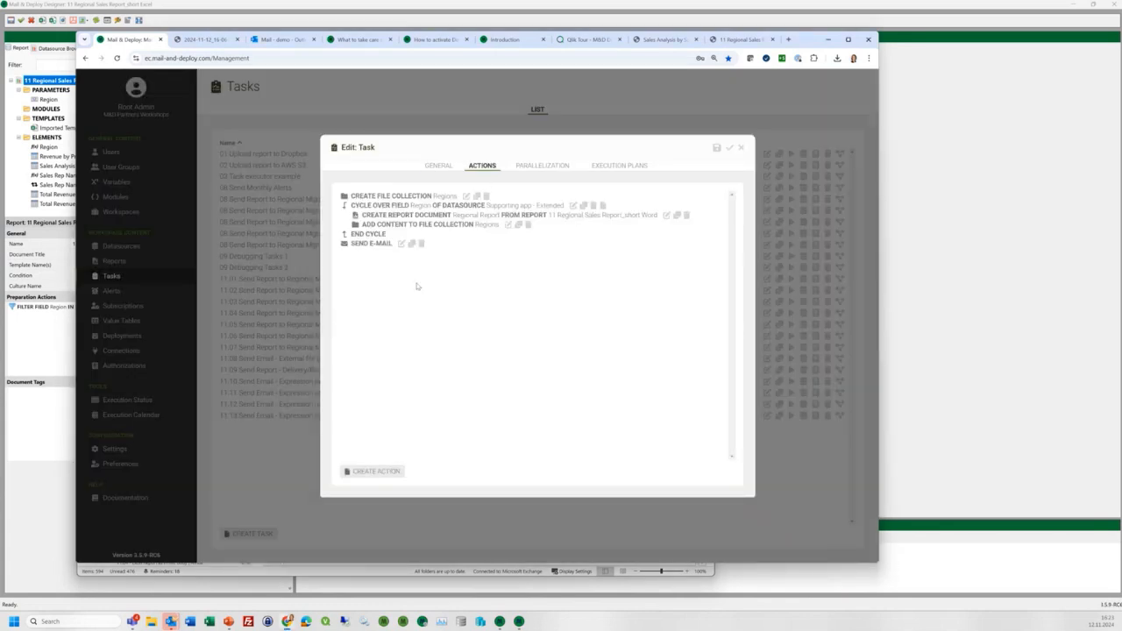
{"action": "left_click", "coordinate": [401, 244]}
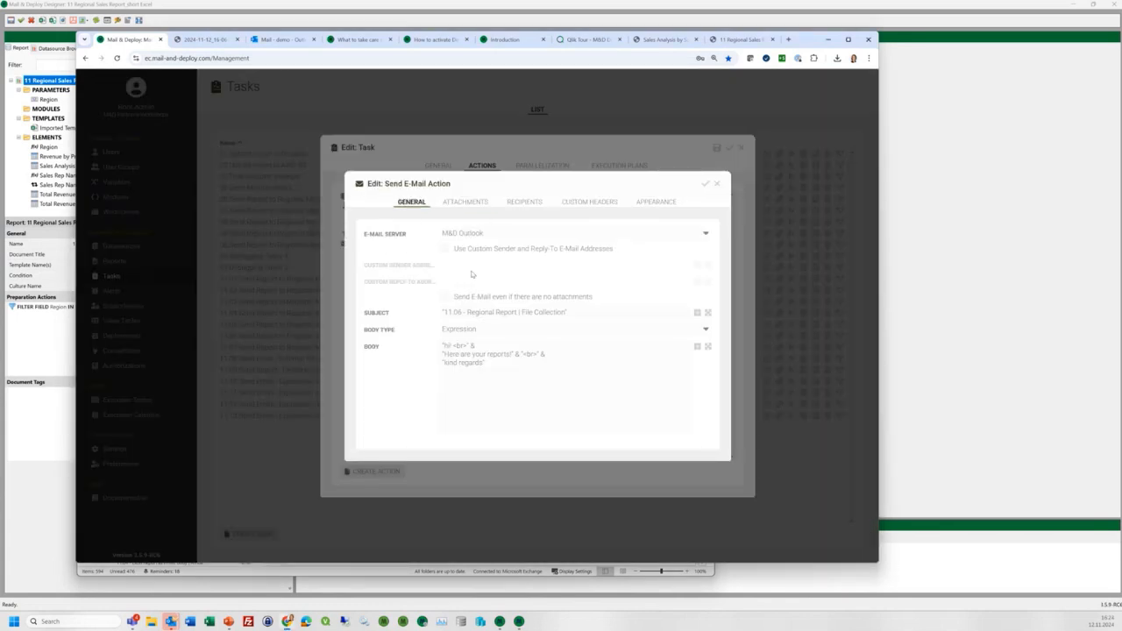
{"action": "left_click", "coordinate": [484, 202]}
{"action": "left_click", "coordinate": [683, 243]}
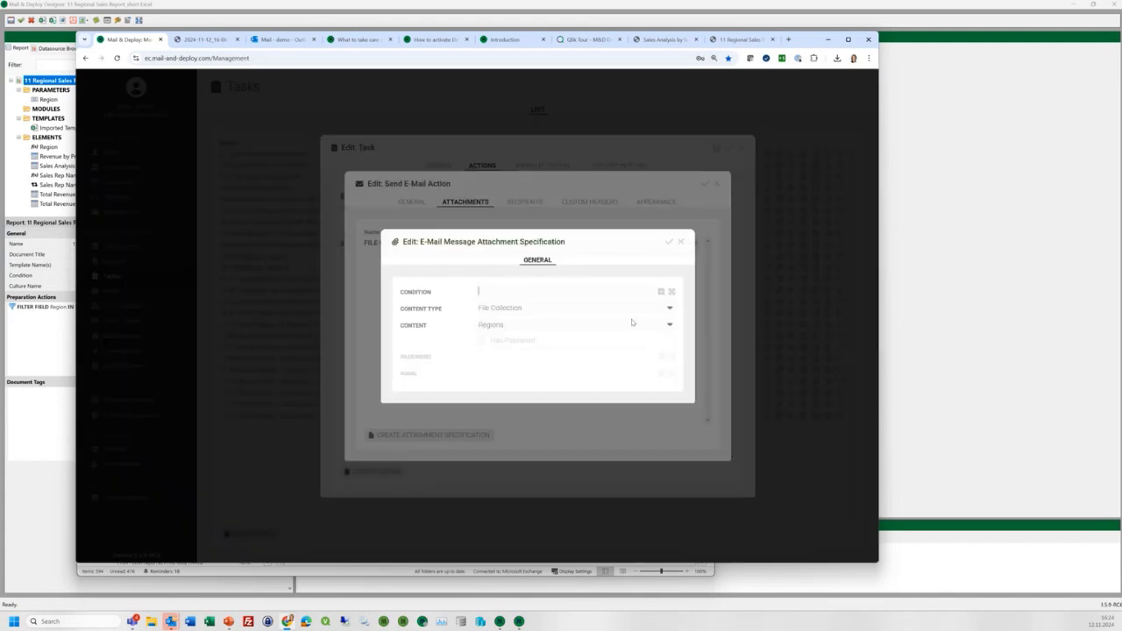
{"action": "left_click", "coordinate": [681, 242]}
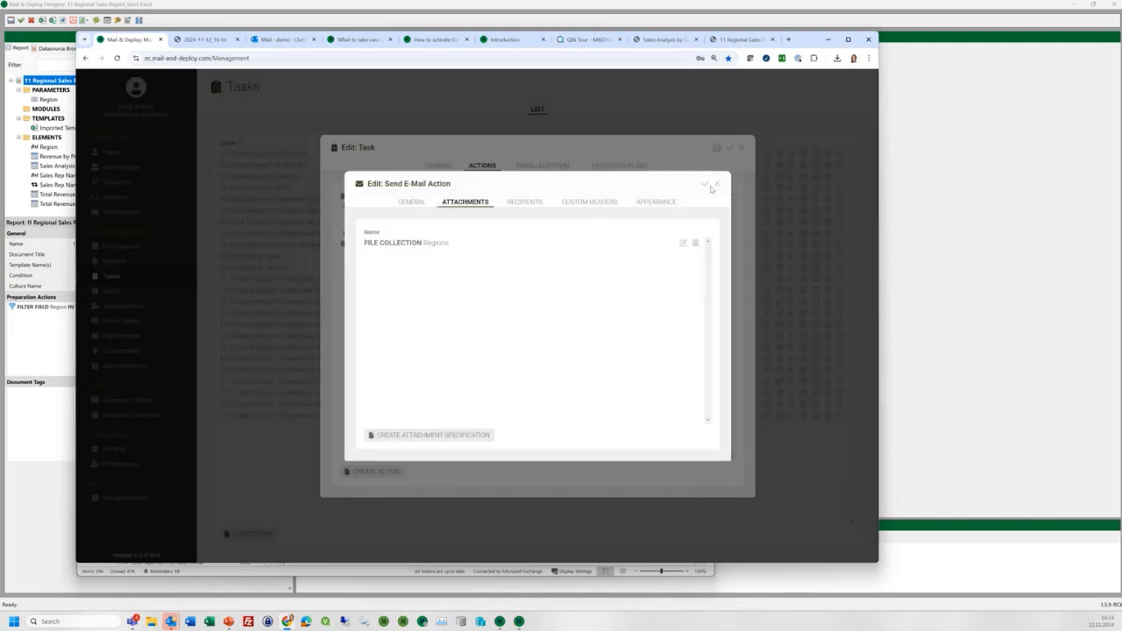
{"action": "left_click", "coordinate": [717, 185]}
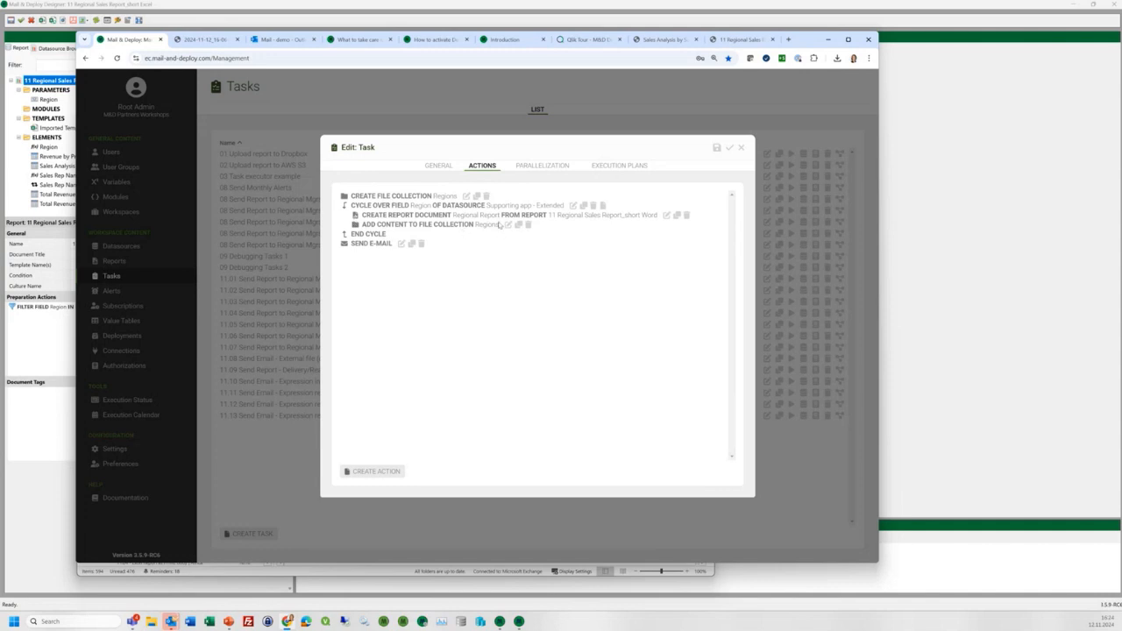
Step: Review task 11.06's Add Content To File Collection action and the Send E-Mail attachments, closing the task without saving
{"action": "left_click", "coordinate": [508, 226]}
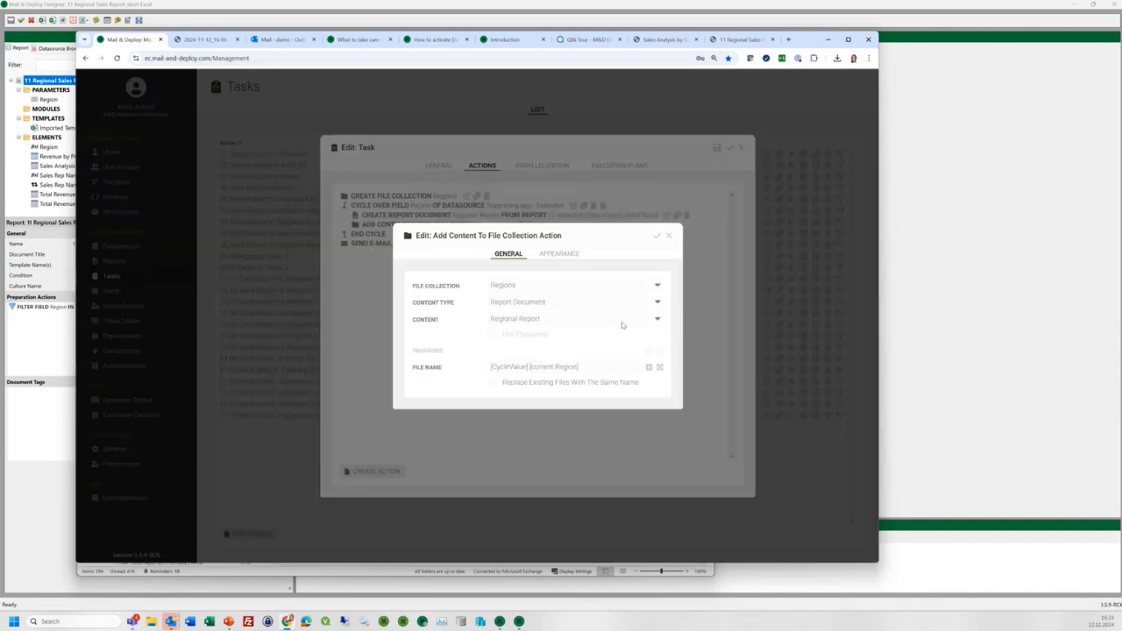
{"action": "left_click", "coordinate": [668, 236]}
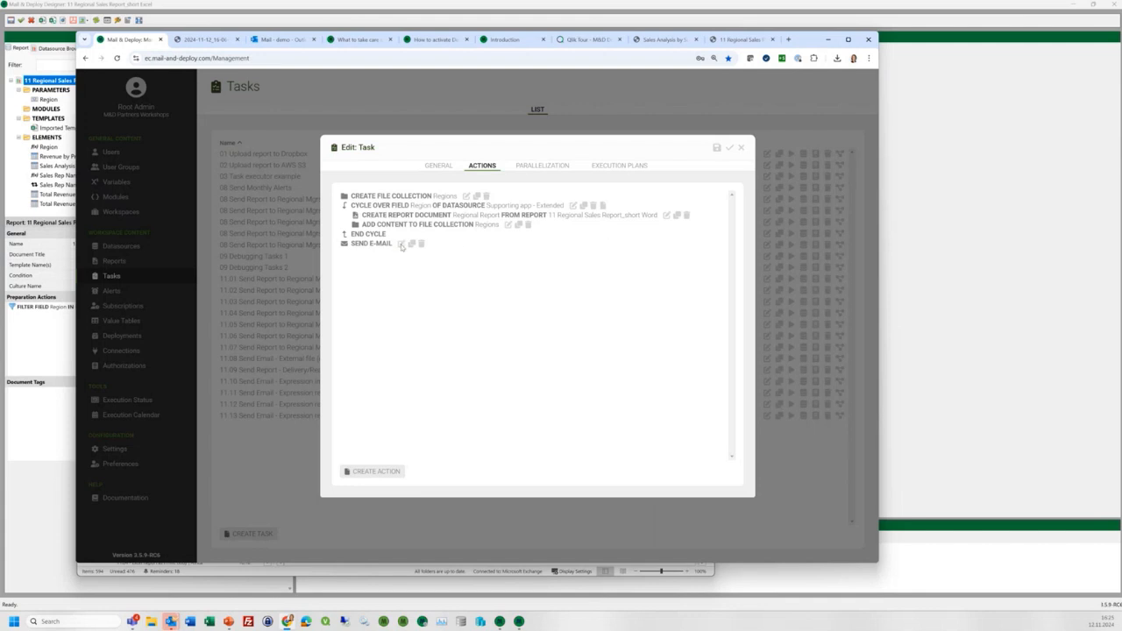
{"action": "left_click", "coordinate": [400, 245]}
{"action": "left_click", "coordinate": [461, 203]}
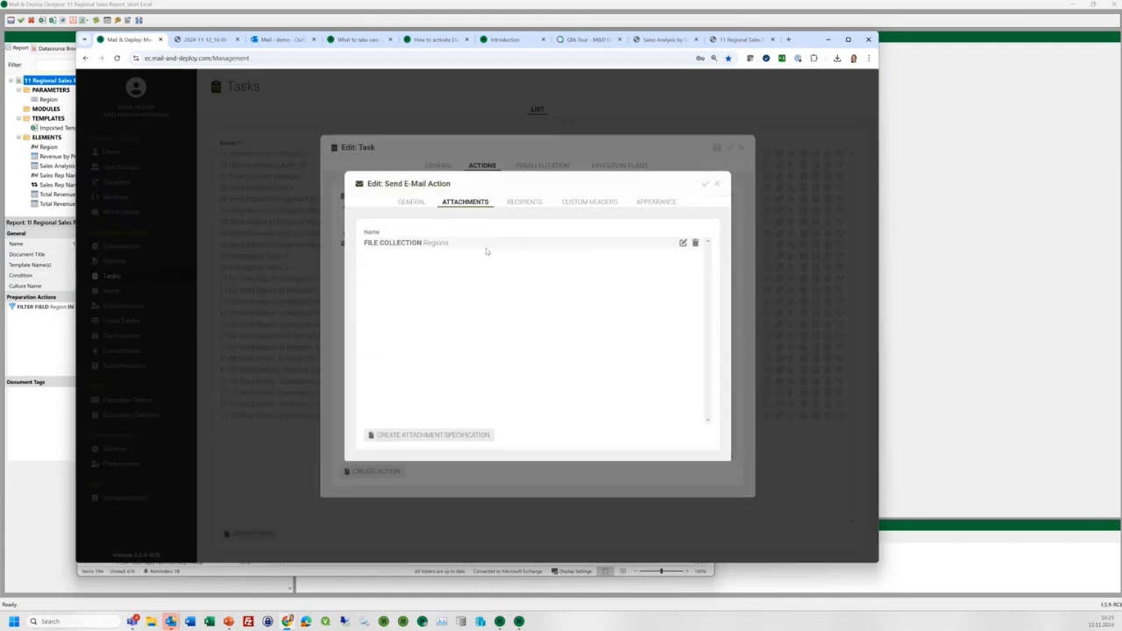
{"action": "left_click", "coordinate": [717, 183]}
{"action": "left_click", "coordinate": [438, 165]}
{"action": "left_click", "coordinate": [740, 148]}
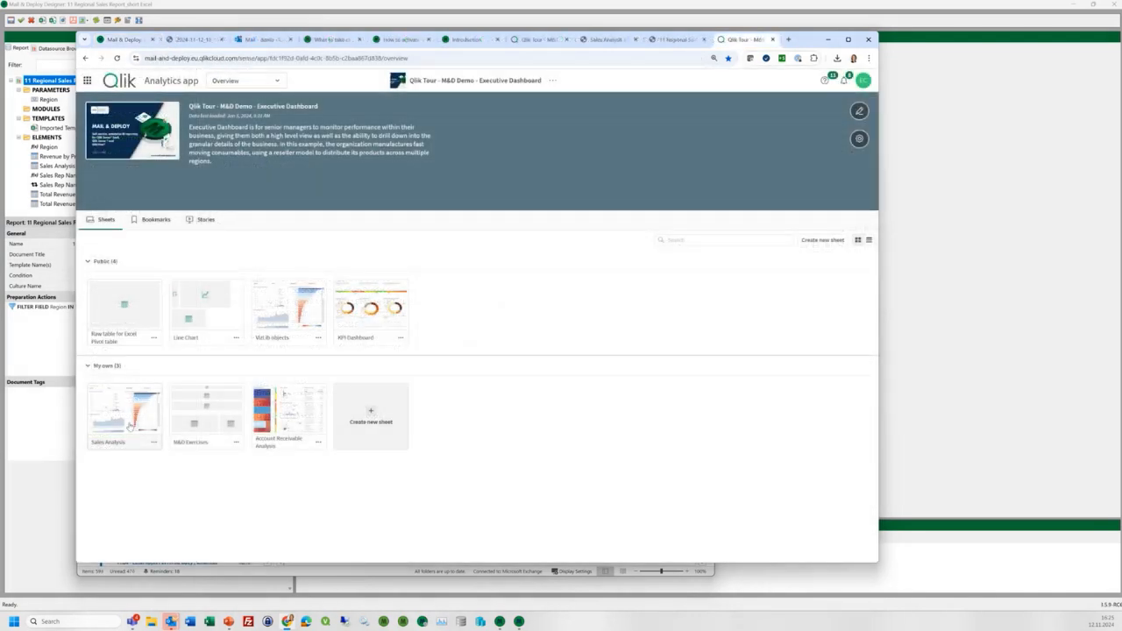
Step: View the Sales Analysis sheet in the Qlik Executive Dashboard app and the task list in the Mail & Deploy Hub
{"action": "left_click", "coordinate": [126, 419]}
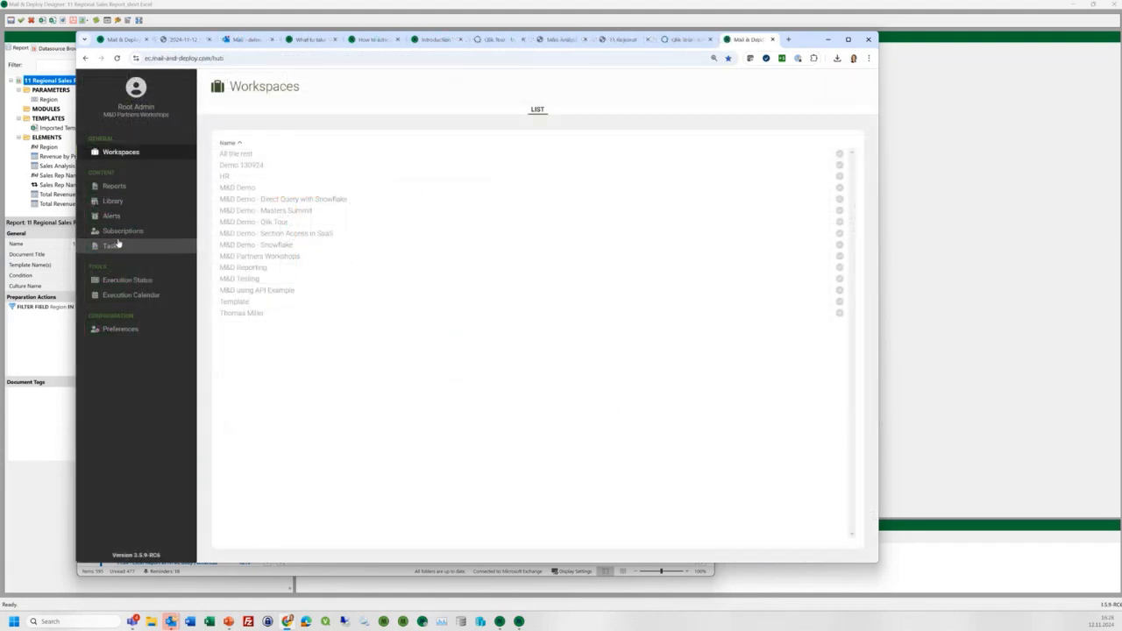
{"action": "left_click", "coordinate": [111, 245]}
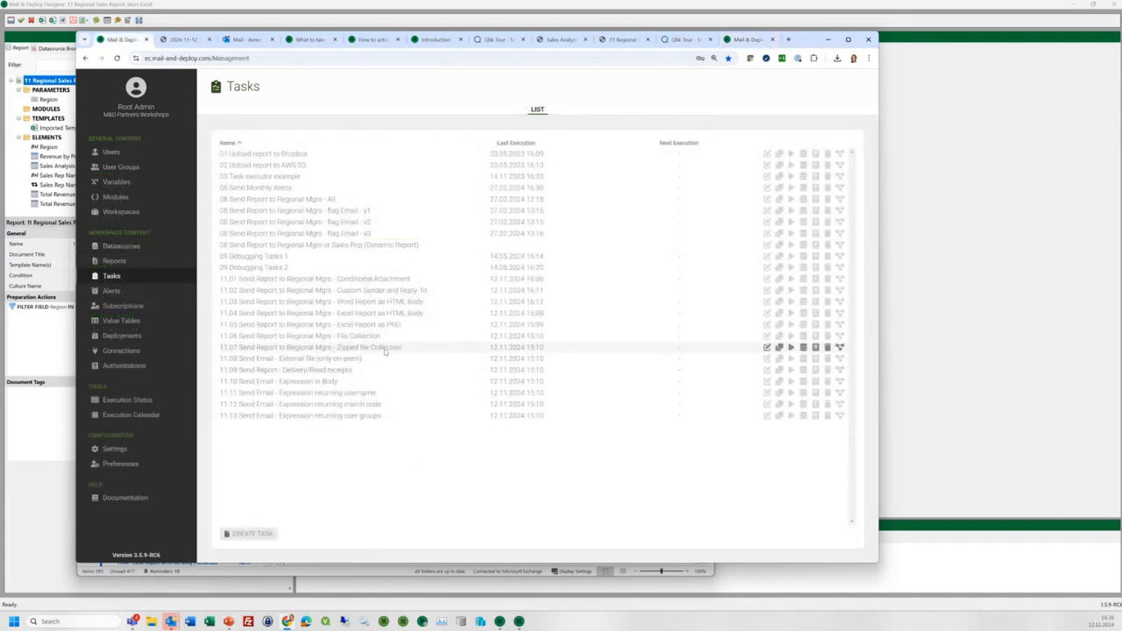
Step: Review the attachment content types in task 11.07's Send E-Mail action, keeping Zipped File Collection, and close without saving
{"action": "left_click", "coordinate": [766, 348]}
{"action": "left_click", "coordinate": [480, 166]}
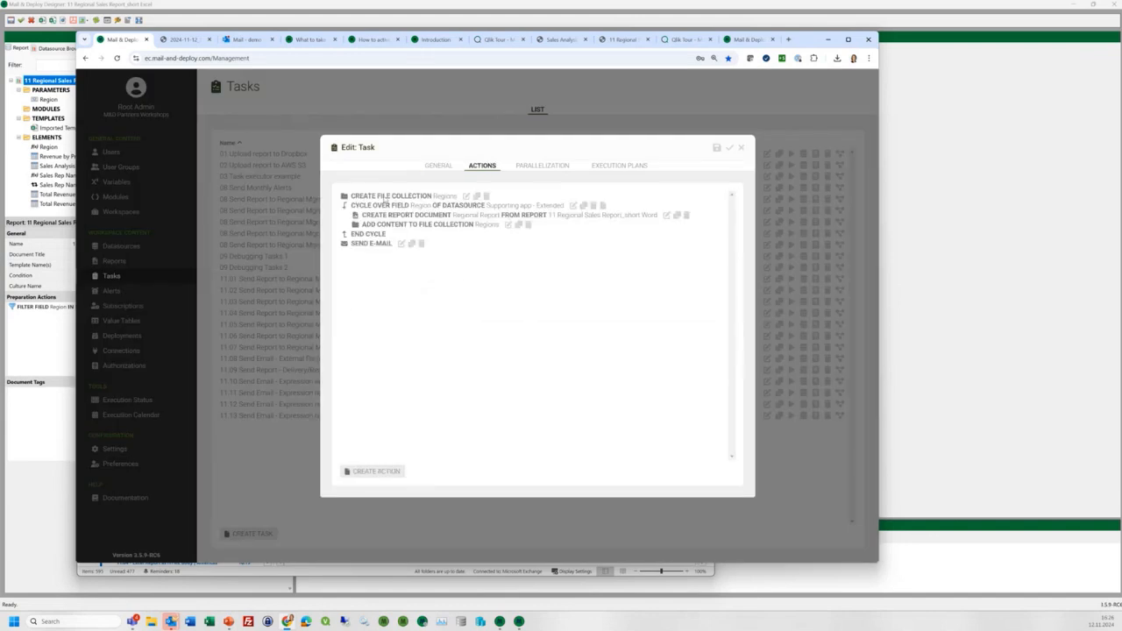
{"action": "left_click", "coordinate": [402, 245]}
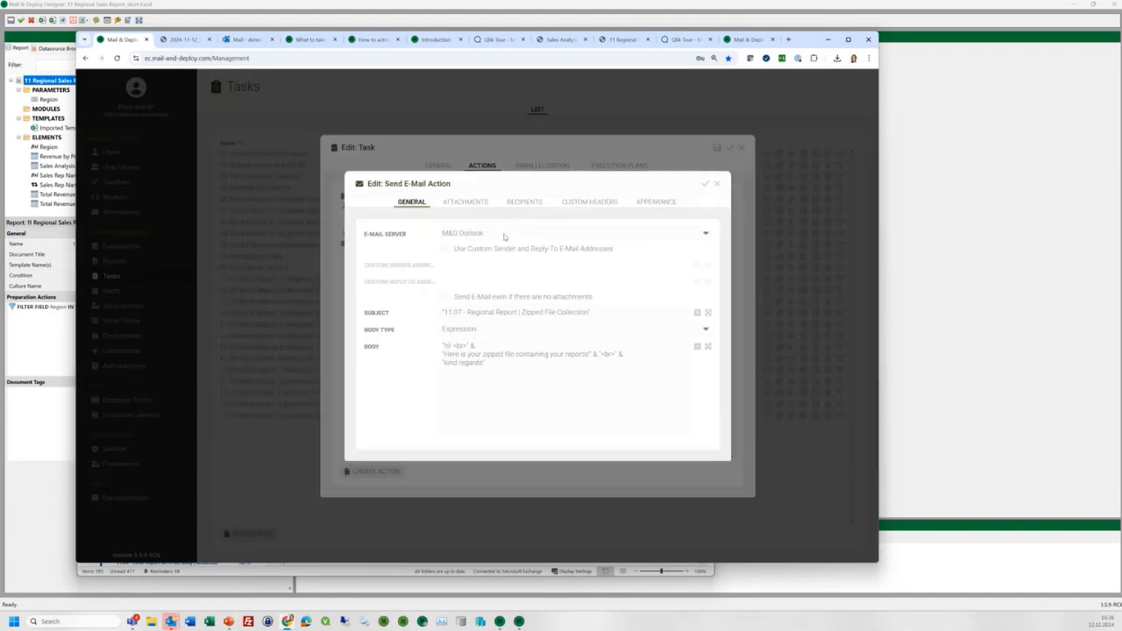
{"action": "left_click", "coordinate": [474, 203]}
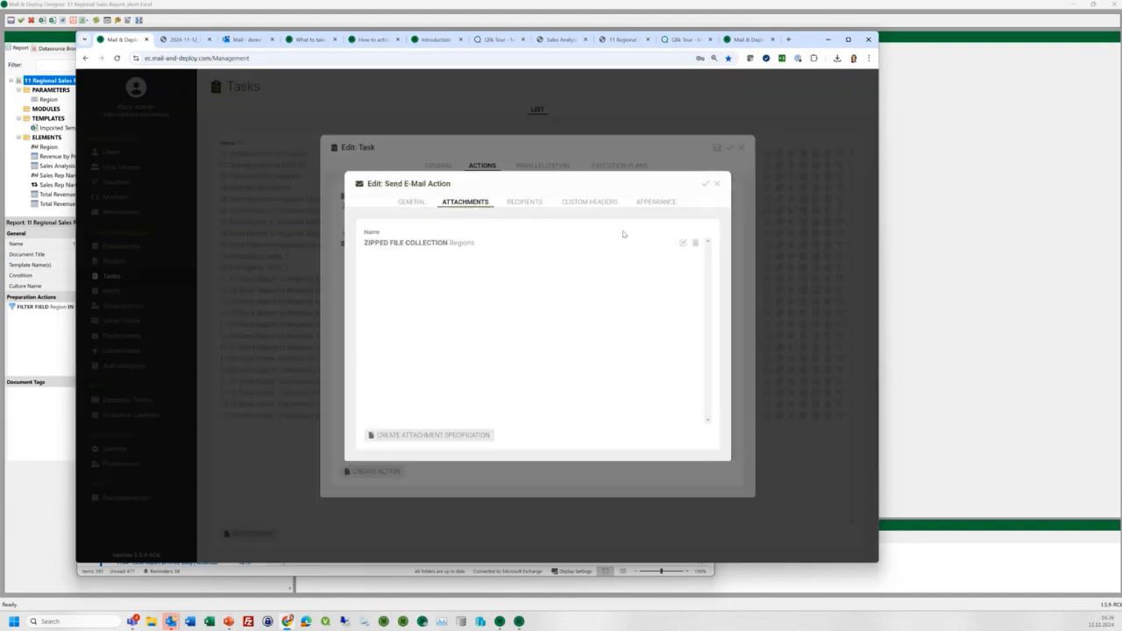
{"action": "left_click", "coordinate": [683, 242]}
{"action": "left_click", "coordinate": [519, 310]}
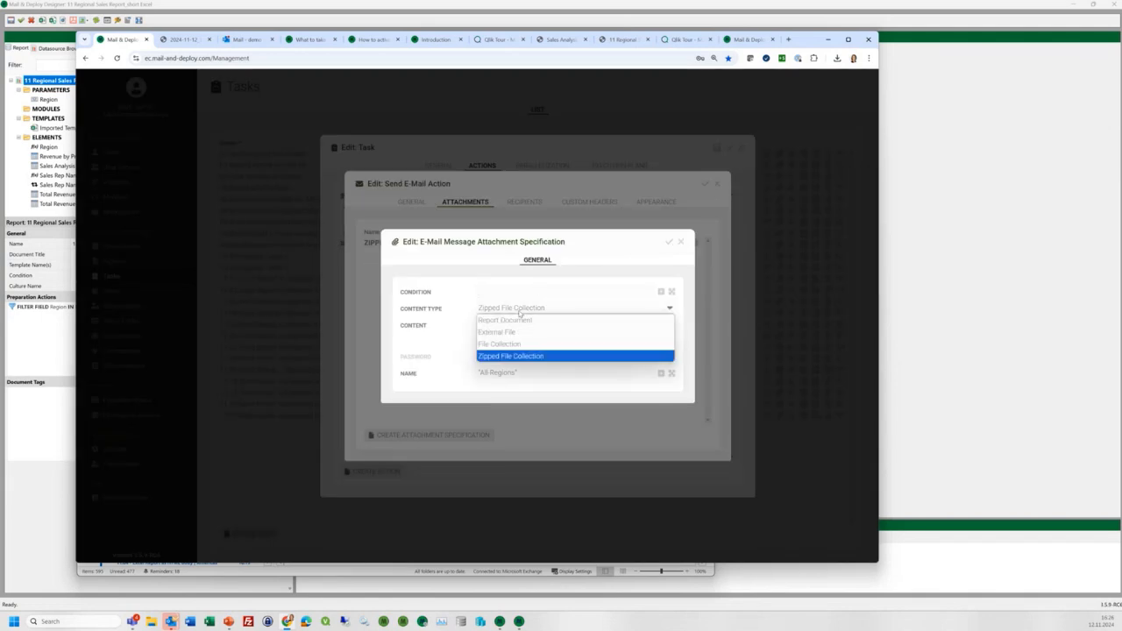
{"action": "left_click", "coordinate": [520, 357]}
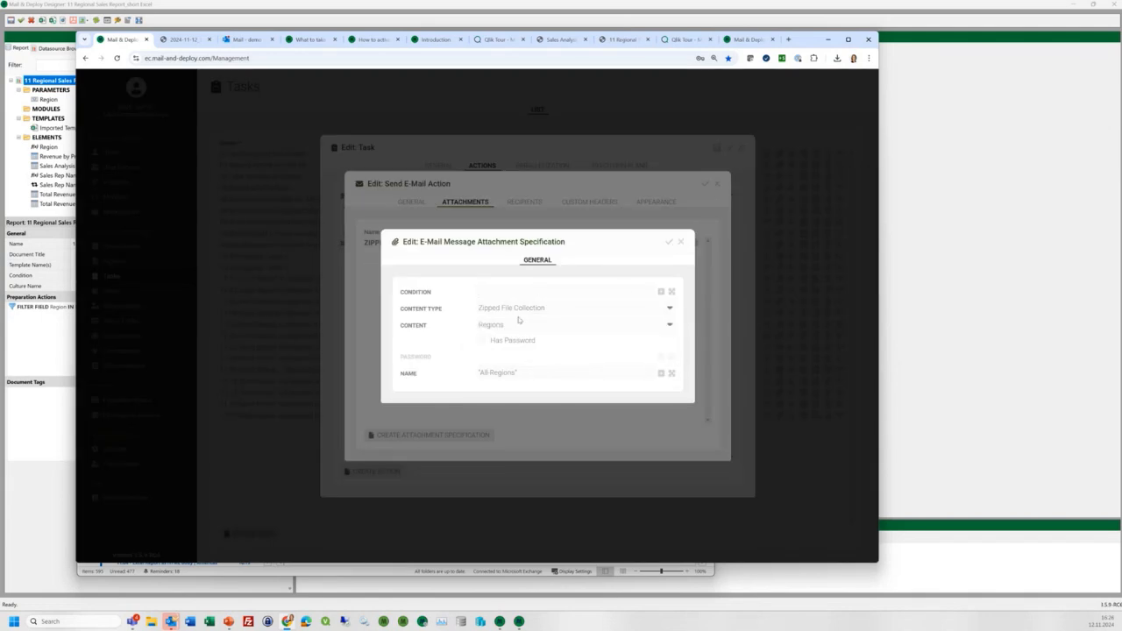
{"action": "left_click", "coordinate": [681, 243]}
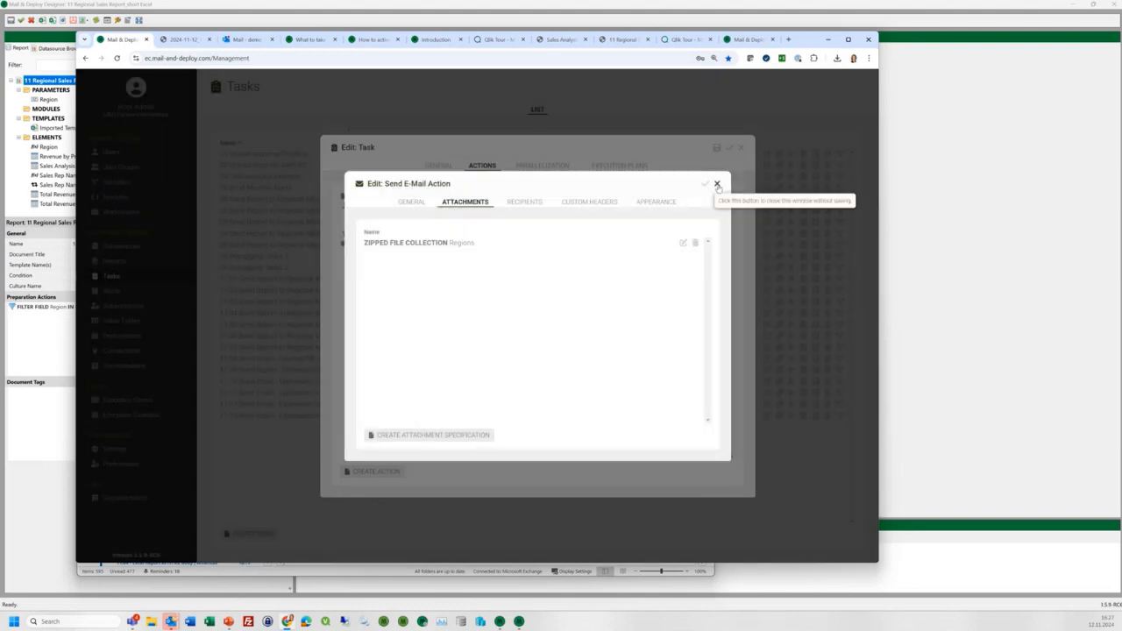
{"action": "left_click", "coordinate": [717, 183]}
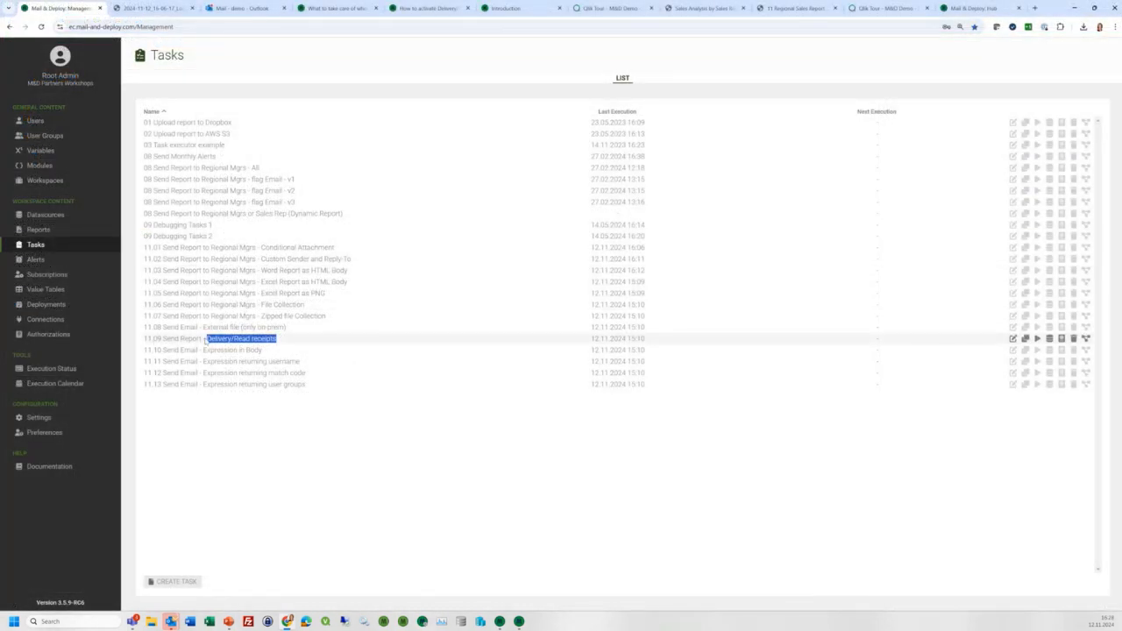
Step: Inspect the Disposition-Notification-To custom header in task 11.09's Send E-Mail action and close the task without saving
{"action": "left_click_drag", "start_coordinate": [205, 339], "coordinate": [143, 339]}
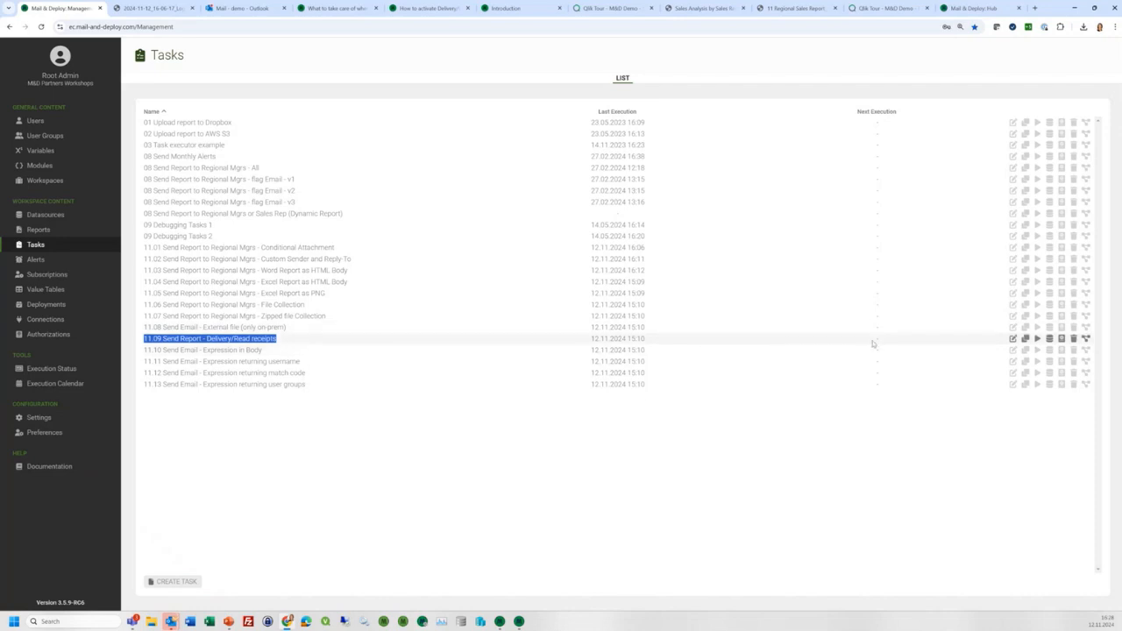
{"action": "left_click", "coordinate": [1013, 339]}
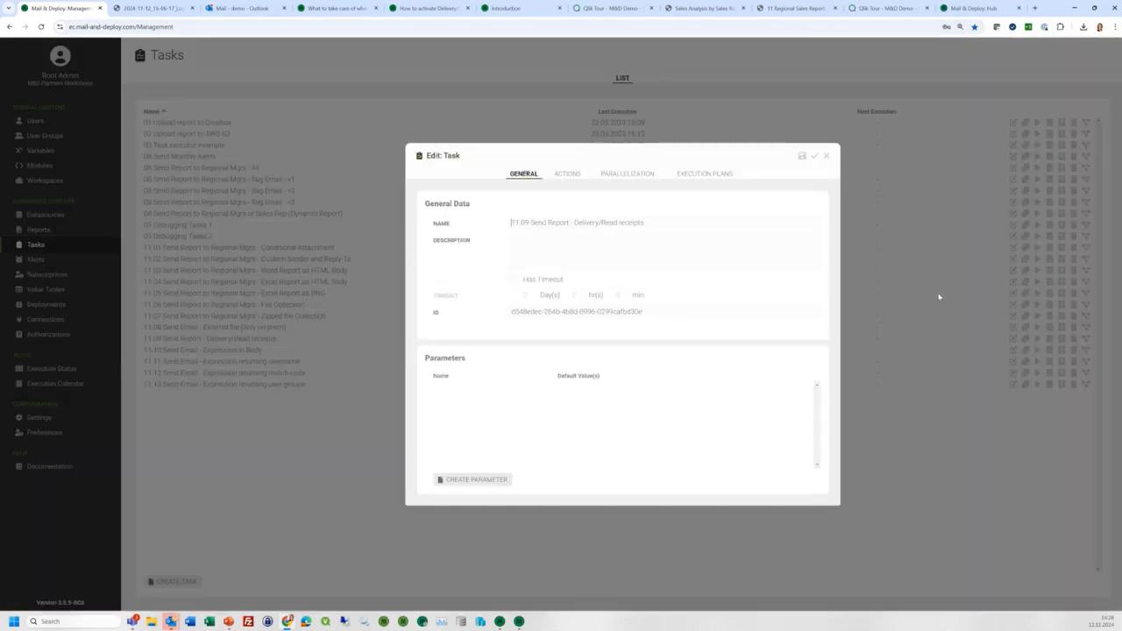
{"action": "left_click", "coordinate": [566, 174]}
{"action": "left_click", "coordinate": [484, 217]}
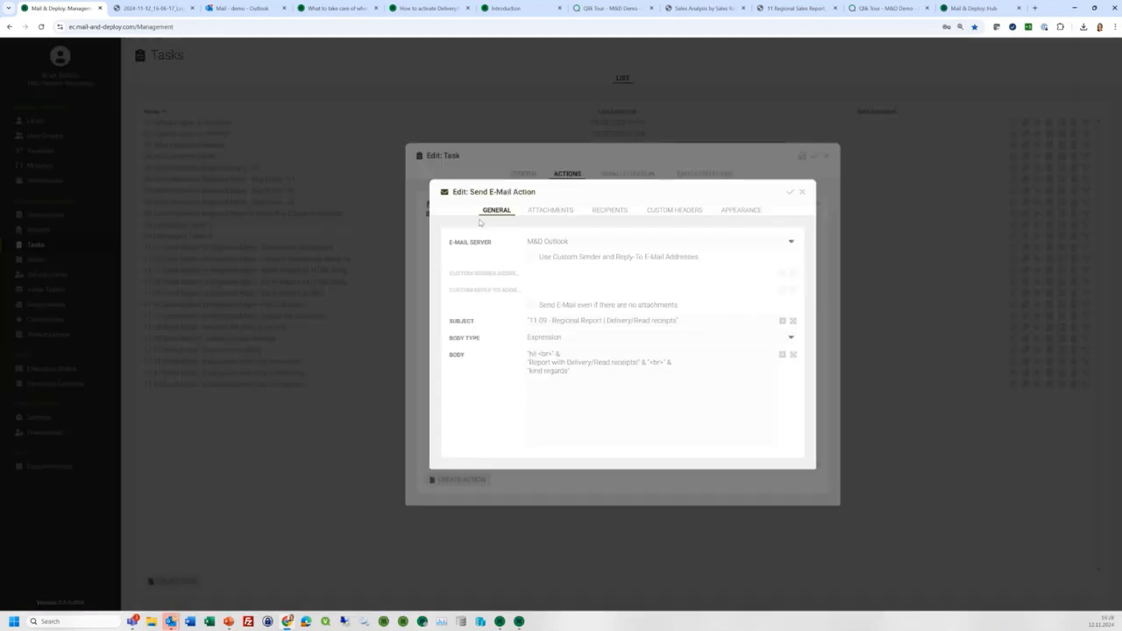
{"action": "left_click", "coordinate": [685, 211]}
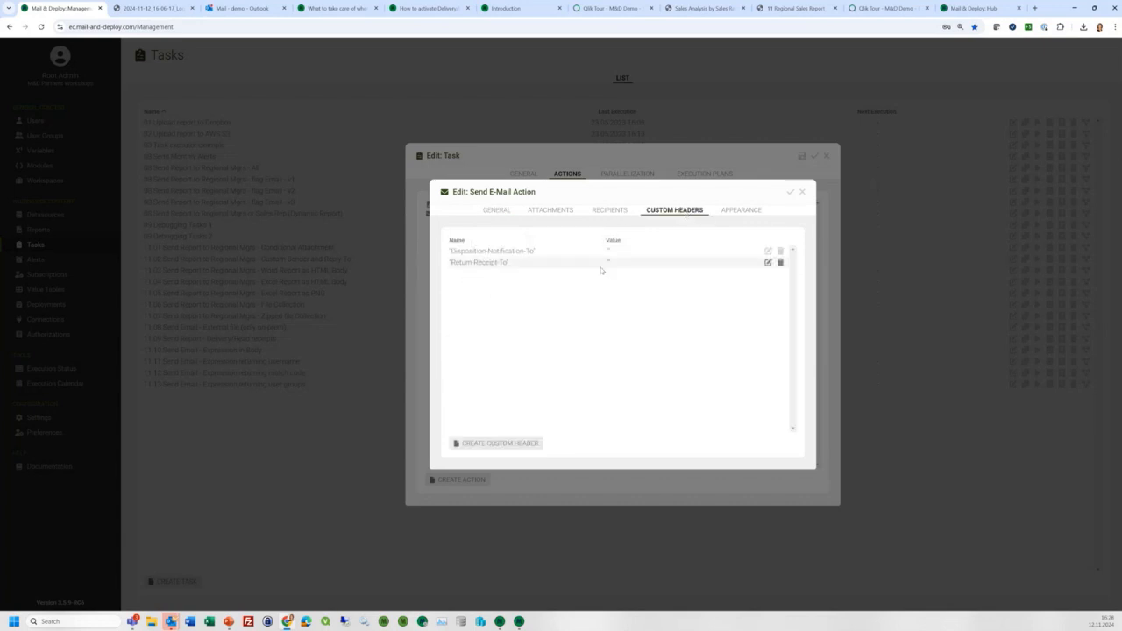
{"action": "left_click", "coordinate": [768, 251]}
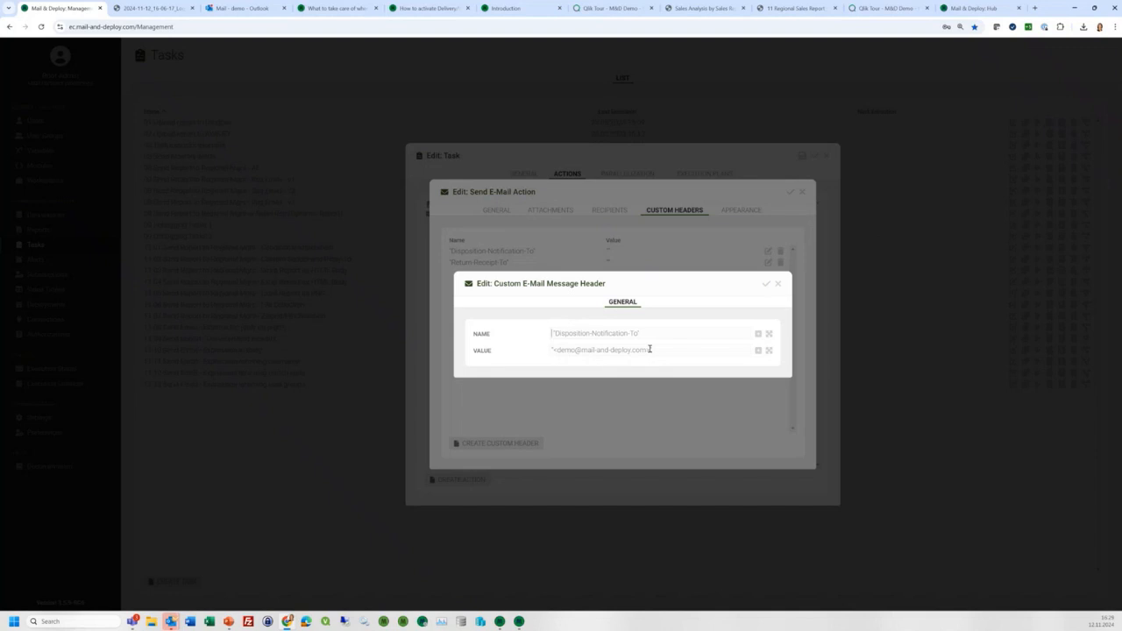
{"action": "left_click", "coordinate": [779, 282]}
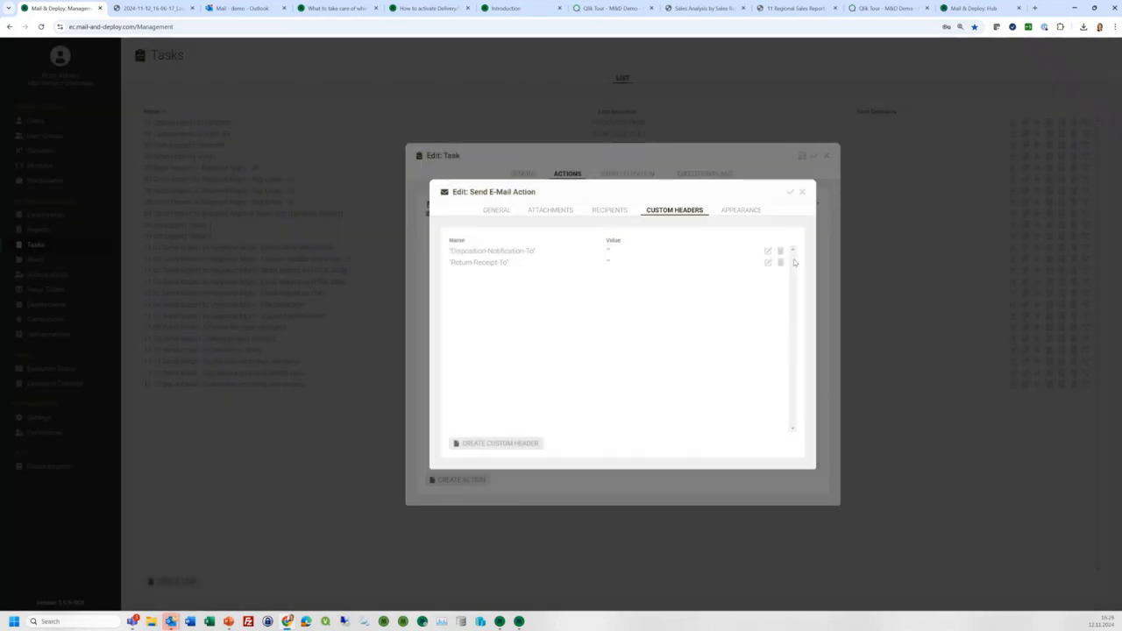
{"action": "left_click", "coordinate": [803, 192]}
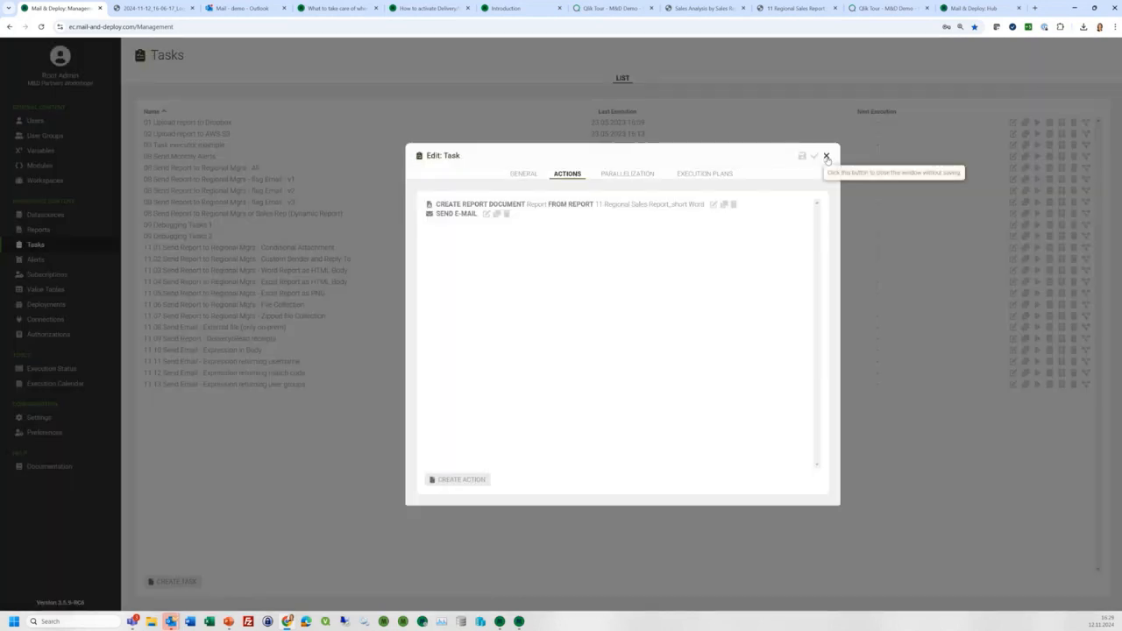
{"action": "left_click", "coordinate": [827, 156]}
Step: Run task 11.09 Delivery/Read receipts and open its e-mail conversation in Outlook on the web
{"action": "left_click", "coordinate": [1036, 327]}
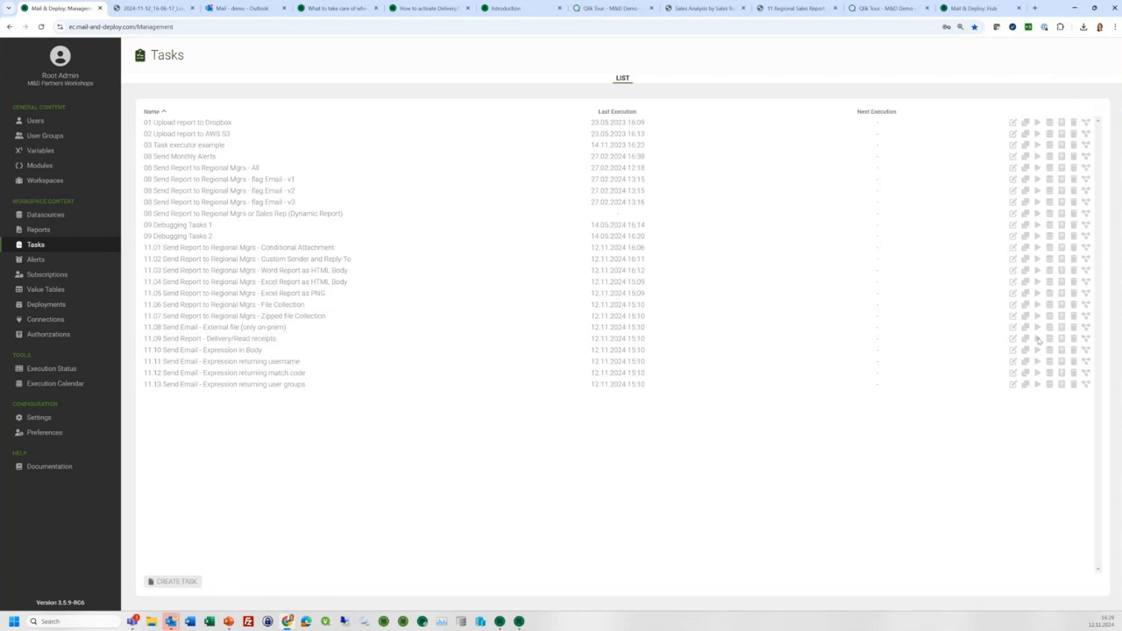
{"action": "left_click", "coordinate": [707, 345]}
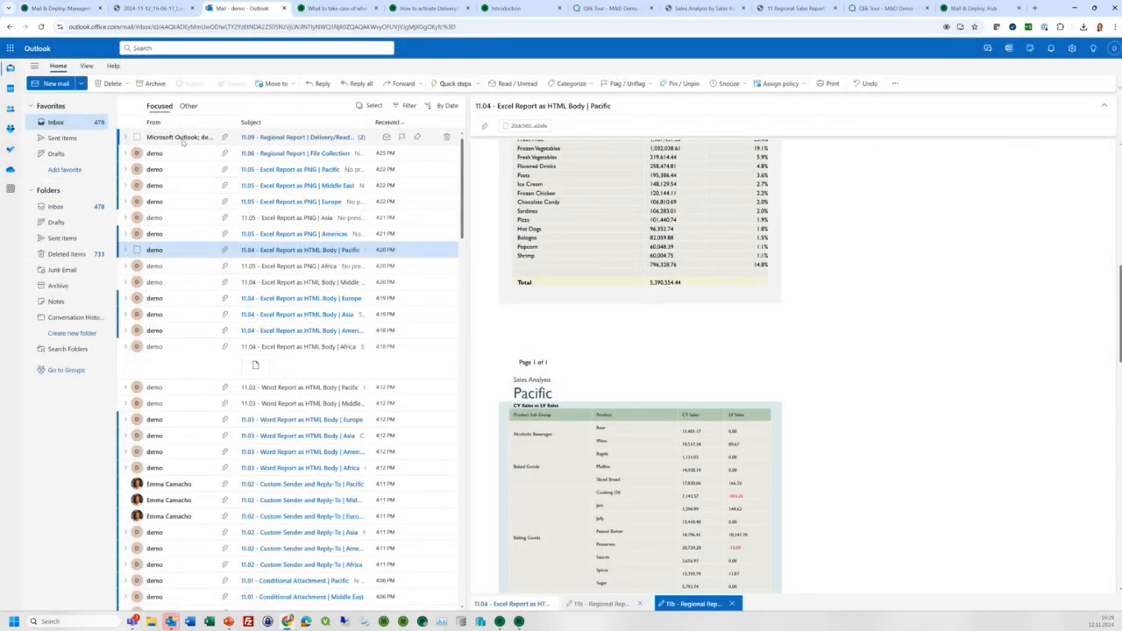
{"action": "left_click", "coordinate": [183, 139]}
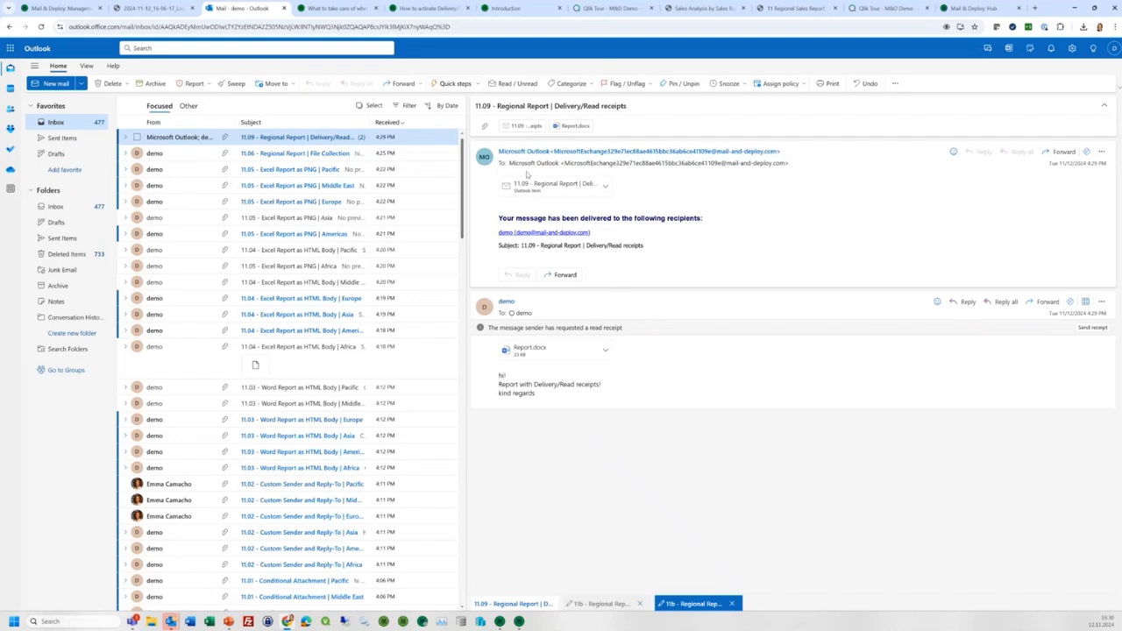
Step: Read the delivery confirmation for the 11.09 Regional Report and expand its conversation in the inbox
{"action": "double_click", "coordinate": [582, 218]}
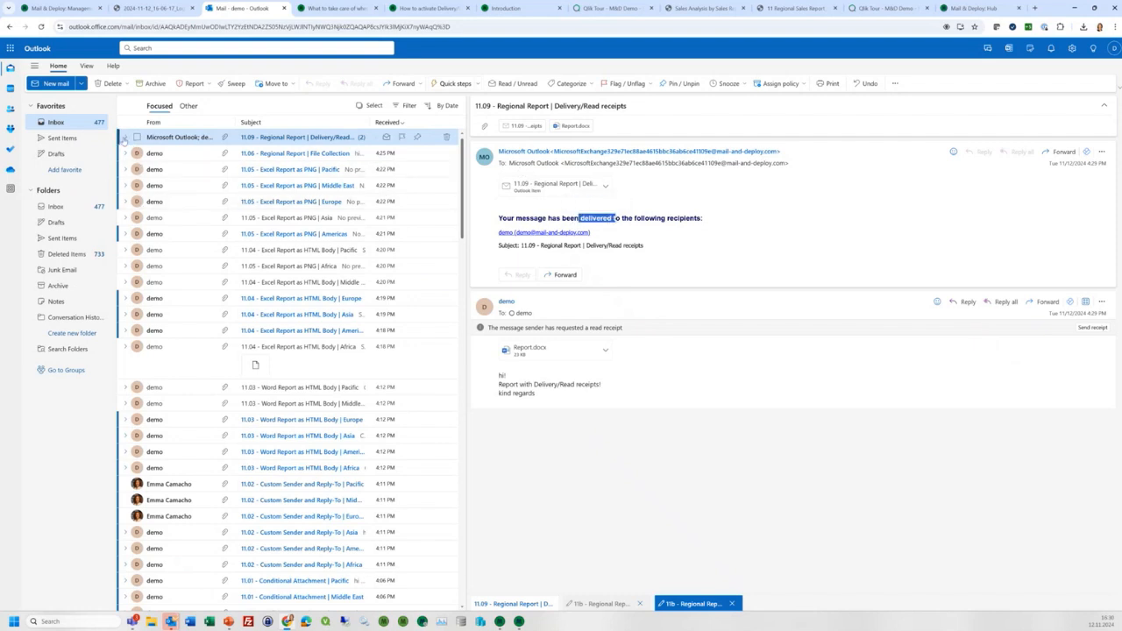
{"action": "left_click", "coordinate": [124, 139]}
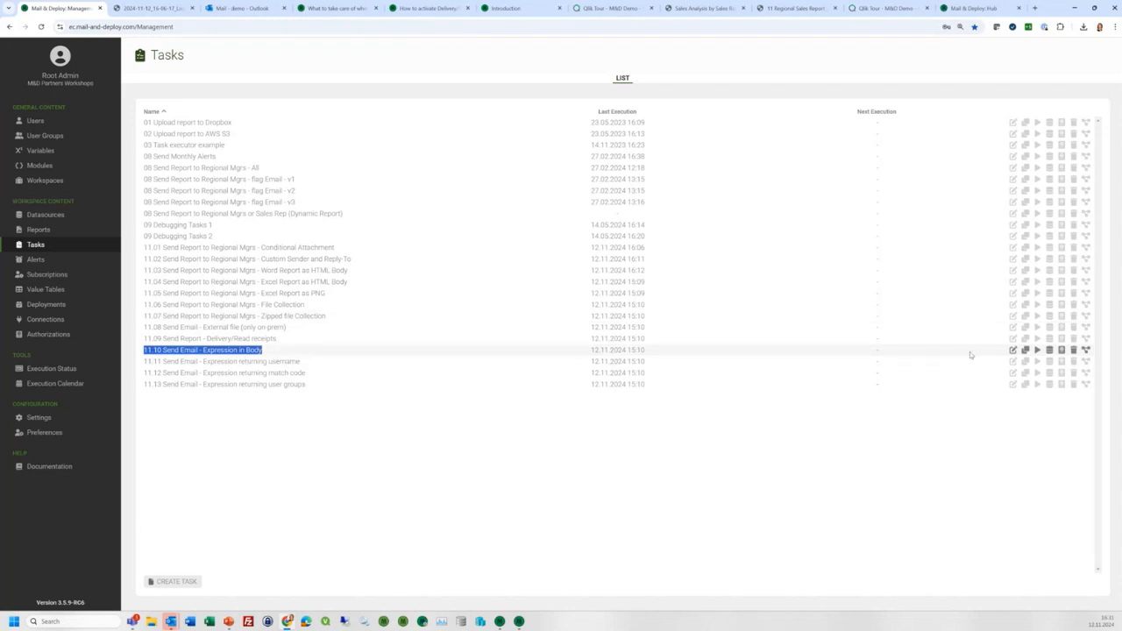
Step: Switch to Mail & Deploy and review the body expression and body type options in task 11.10's Send E-Mail action, keeping Expression
{"action": "left_click", "coordinate": [1012, 349]}
{"action": "left_click", "coordinate": [561, 175]}
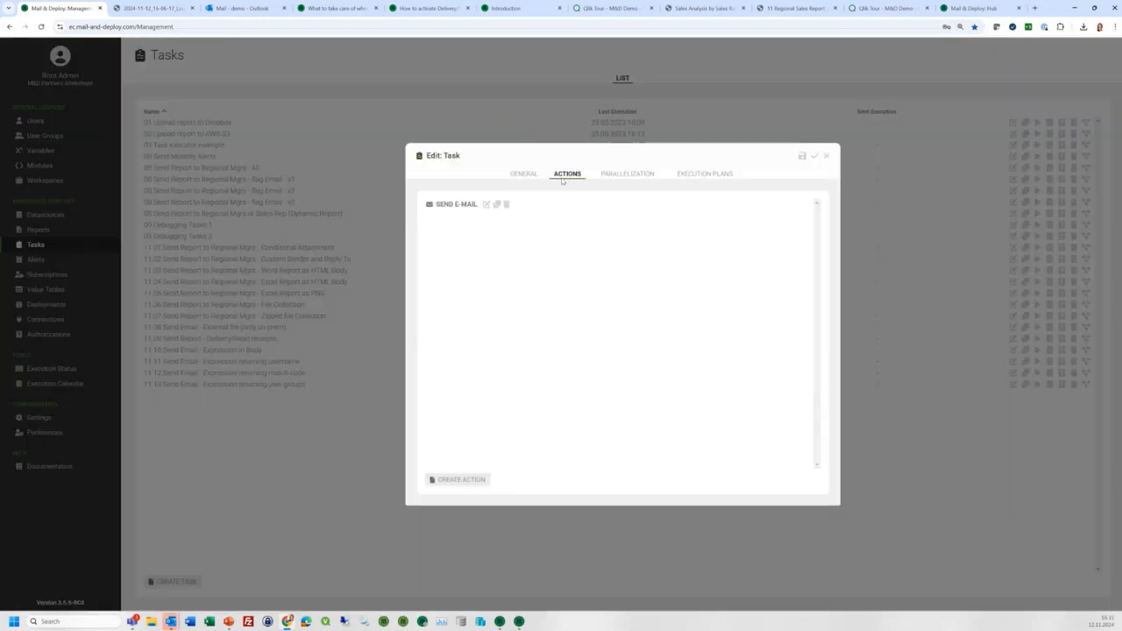
{"action": "left_click", "coordinate": [486, 206]}
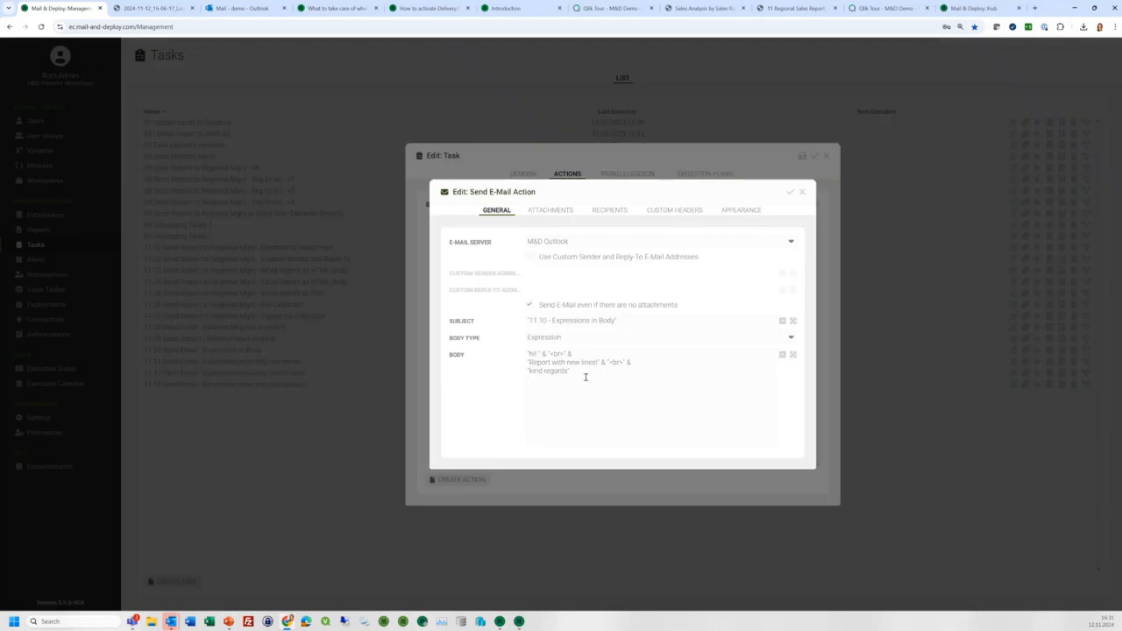
{"action": "left_click_drag", "start_coordinate": [585, 377], "coordinate": [508, 355]}
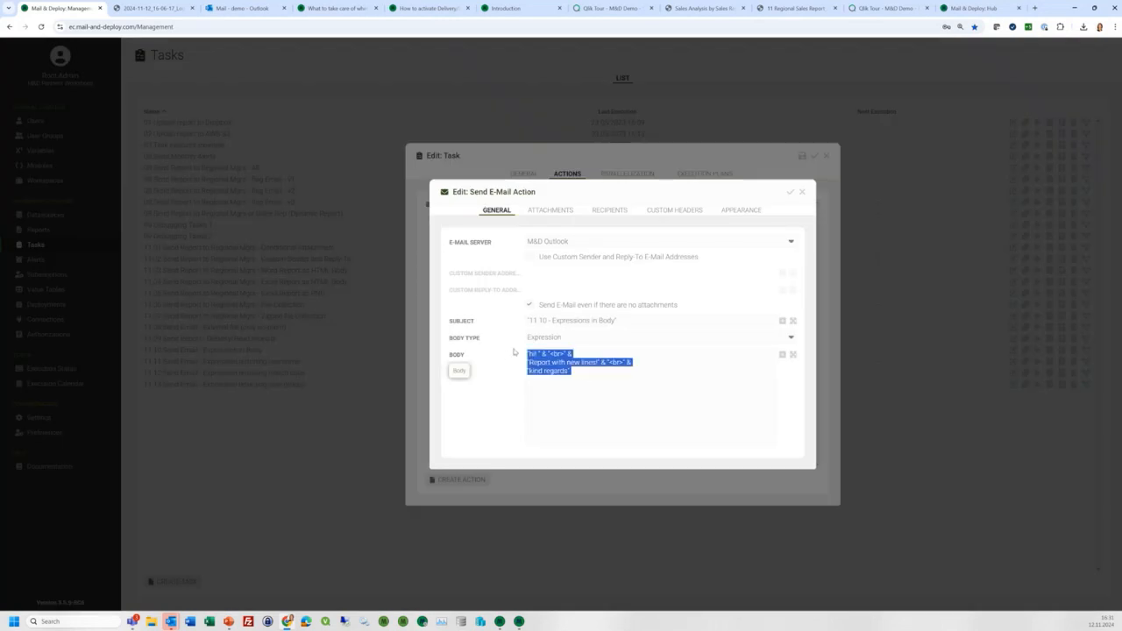
{"action": "left_click", "coordinate": [538, 340]}
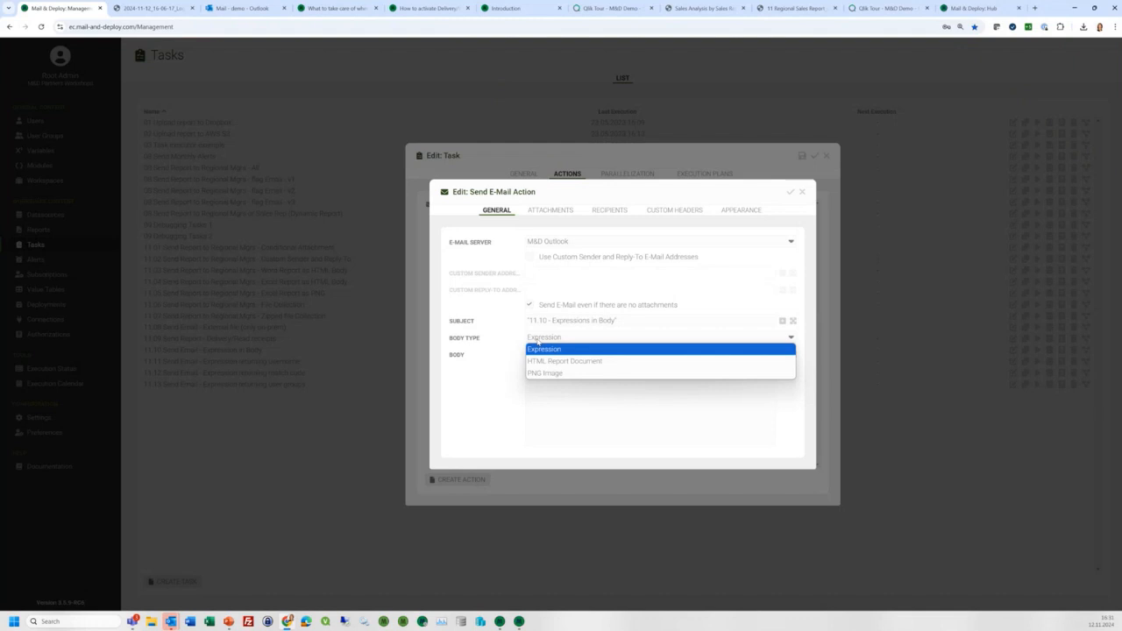
{"action": "left_click", "coordinate": [538, 341]}
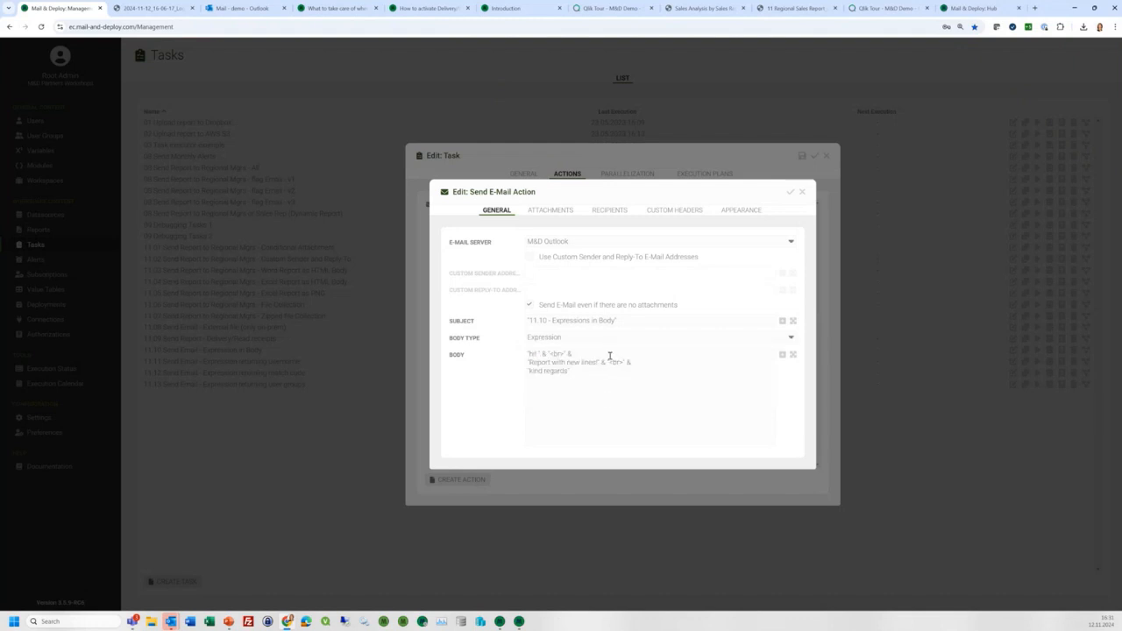
{"action": "left_click", "coordinate": [789, 192]}
Step: Add a Create Report Document action named body from 11 Regional Sales Report_short Word as HTML Document, placed before the Send E-Mail action
{"action": "left_click", "coordinate": [463, 479]}
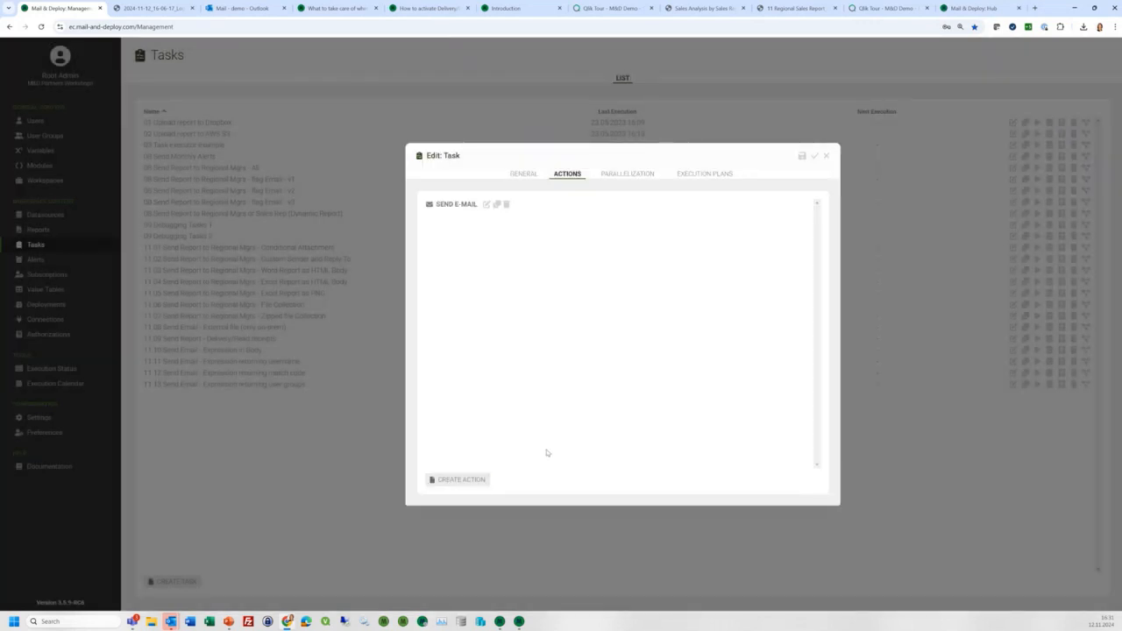
{"action": "type", "text": "creat"}
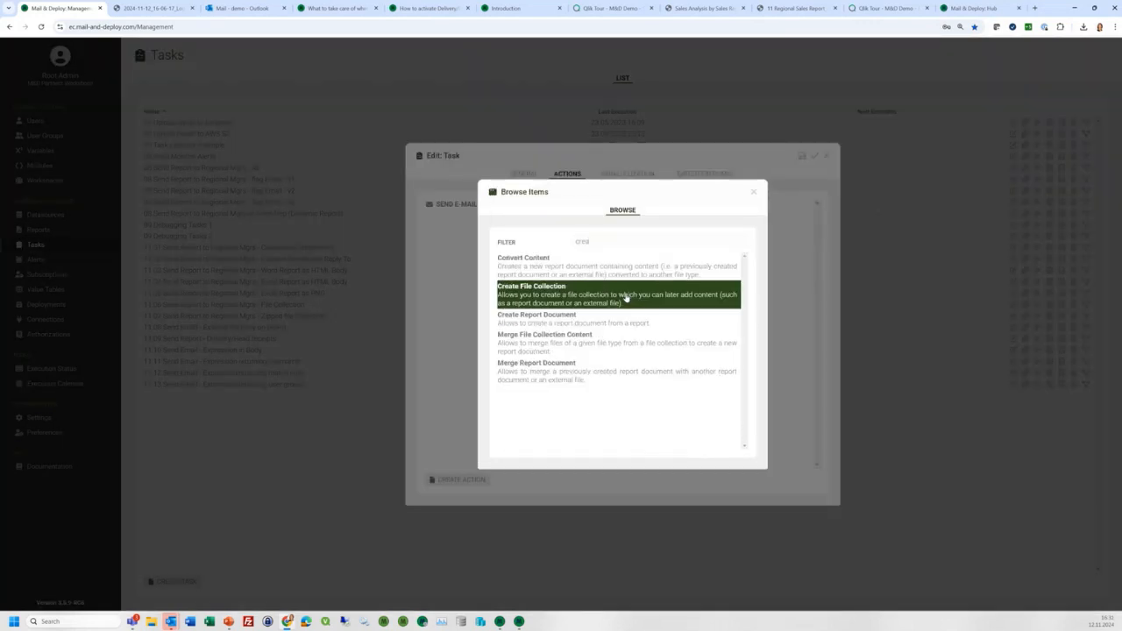
{"action": "left_click", "coordinate": [596, 319]}
{"action": "left_click", "coordinate": [592, 281]}
{"action": "scroll", "coordinate": [613, 426], "scroll_direction": "down", "scroll_amount": 3}
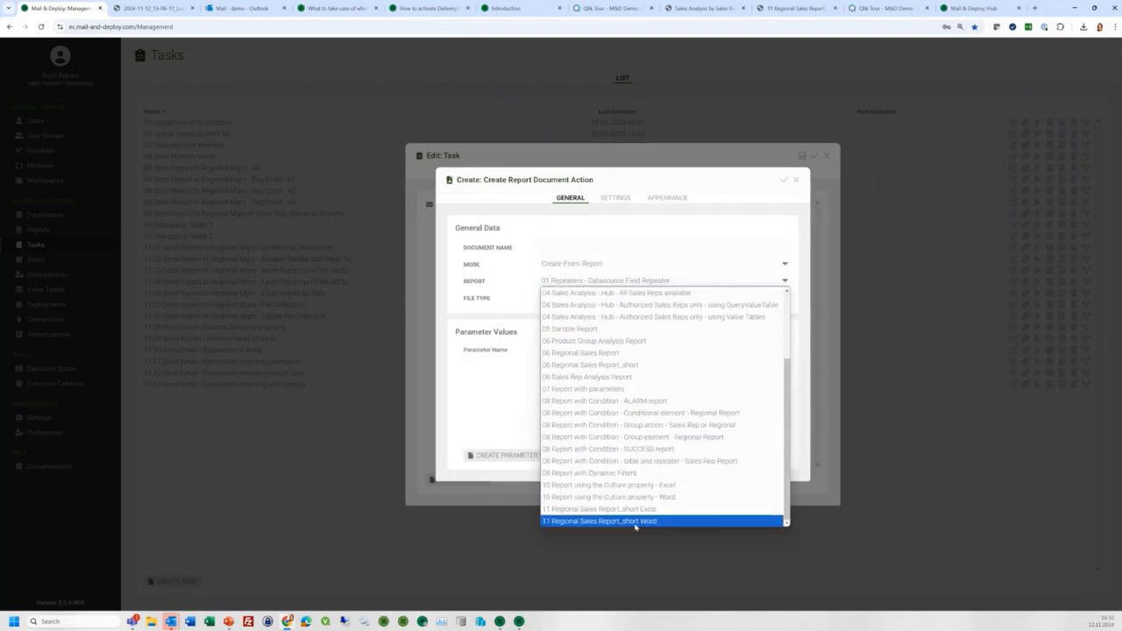
{"action": "left_click", "coordinate": [635, 522]}
{"action": "left_click", "coordinate": [602, 298]}
{"action": "left_click", "coordinate": [581, 335]}
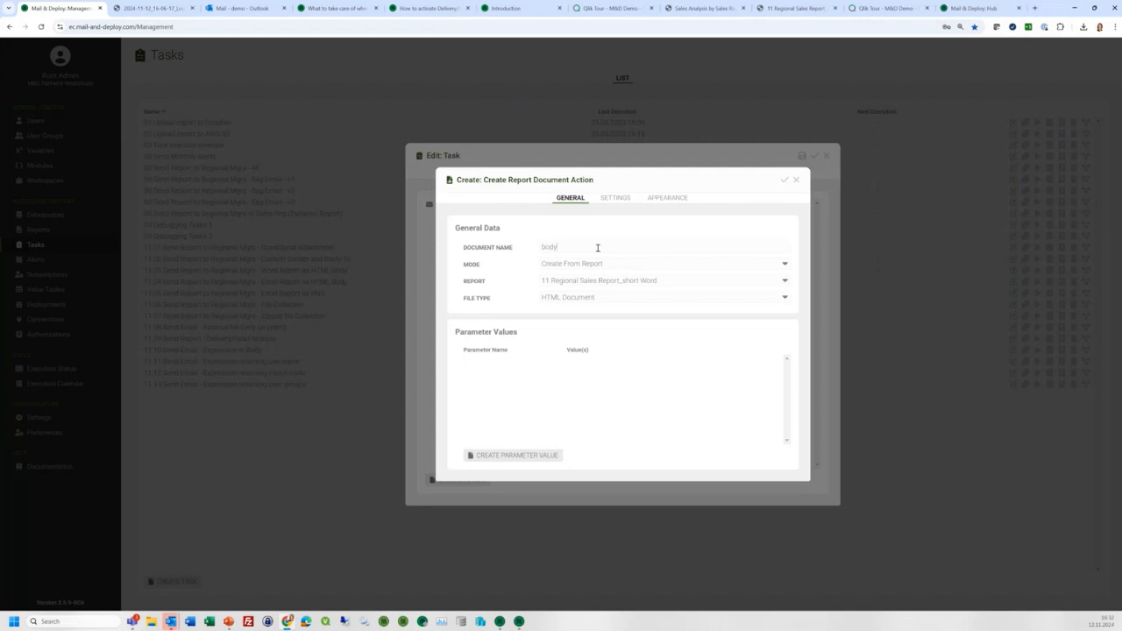
{"action": "left_click", "coordinate": [784, 180]}
{"action": "left_click_drag", "start_coordinate": [453, 217], "coordinate": [460, 204]}
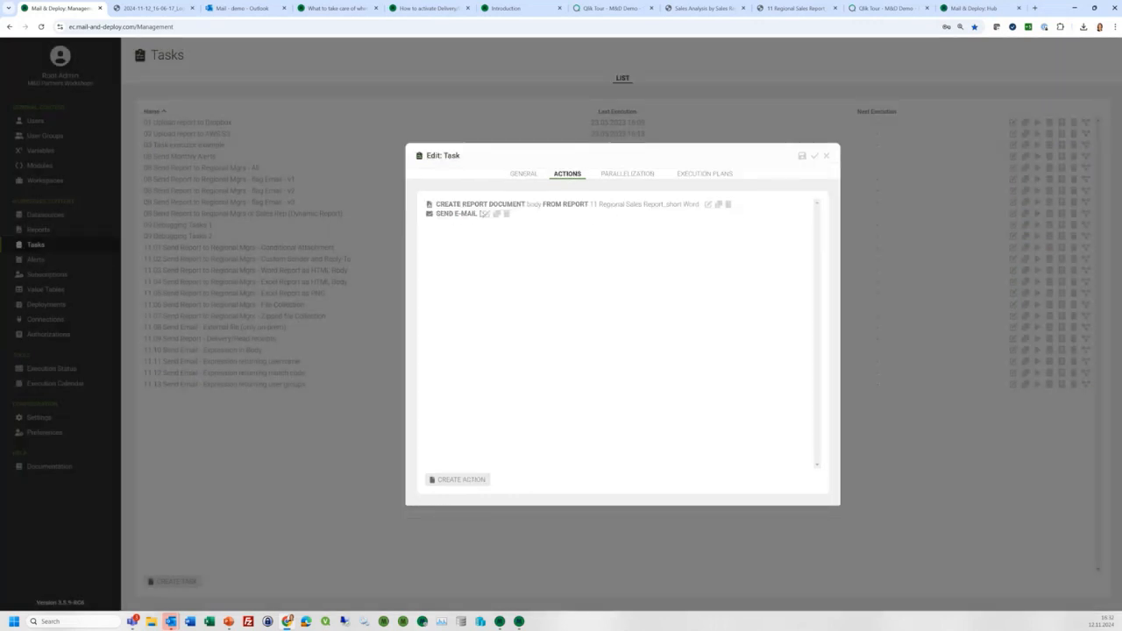
Step: Insert [ReportDocument].[body].[HtmlBody] before "kind regards" in the Send E-Mail body expression, and save and close task 11.10
{"action": "left_click", "coordinate": [486, 215]}
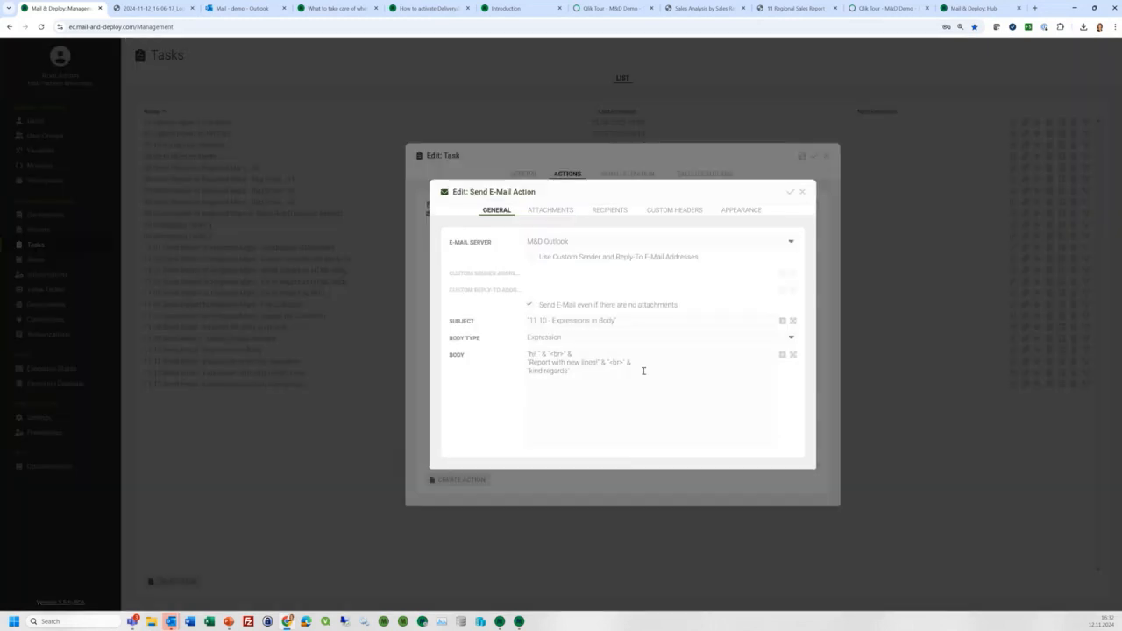
{"action": "left_click", "coordinate": [651, 361]}
{"action": "key", "text": "Return"}
{"action": "left_click", "coordinate": [782, 354]}
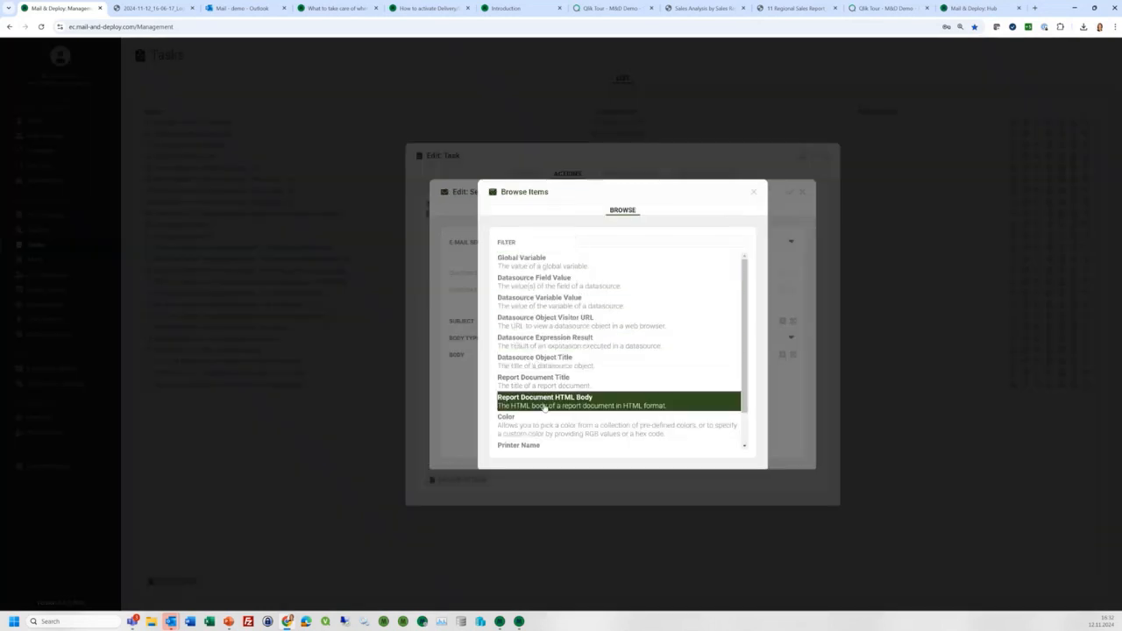
{"action": "left_click", "coordinate": [544, 404]}
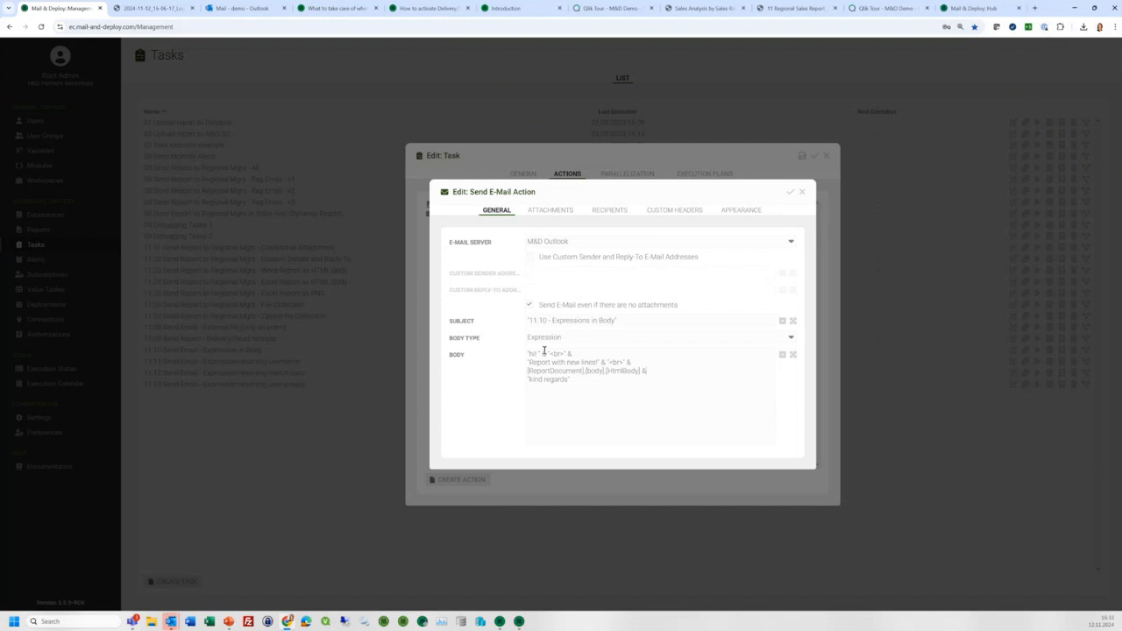
{"action": "left_click_drag", "start_coordinate": [550, 354], "coordinate": [566, 354]}
{"action": "left_click", "coordinate": [790, 192]}
{"action": "left_click", "coordinate": [525, 175]}
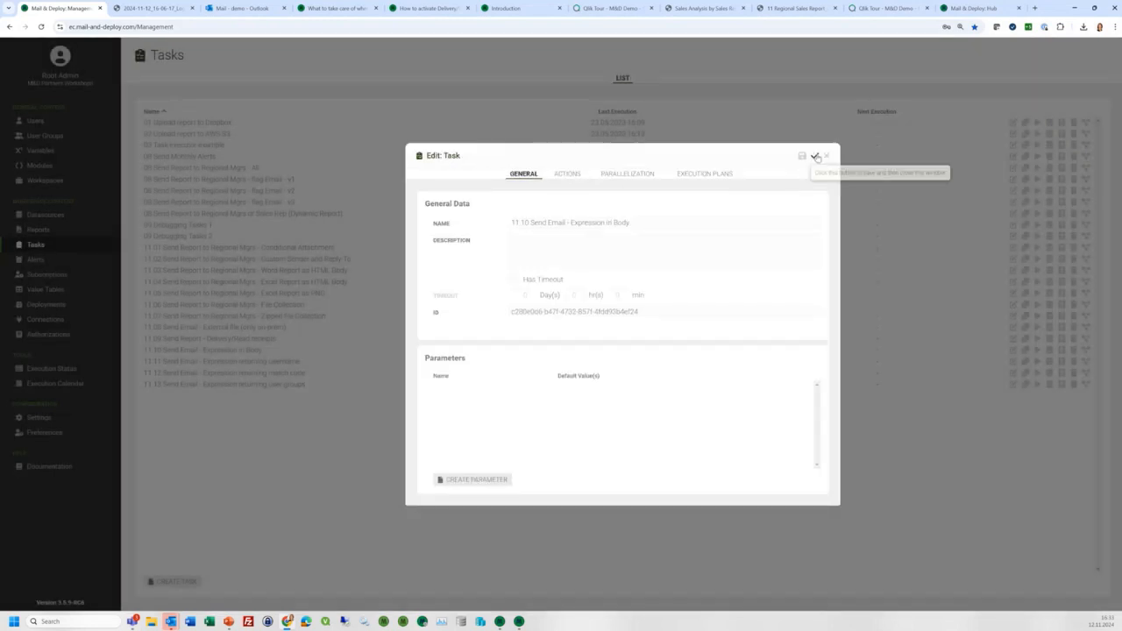
{"action": "left_click", "coordinate": [814, 156]}
Step: Run task 11.10 and read through the received Expressions in Body e-mail in the Outlook desktop app
{"action": "left_click", "coordinate": [1037, 349]}
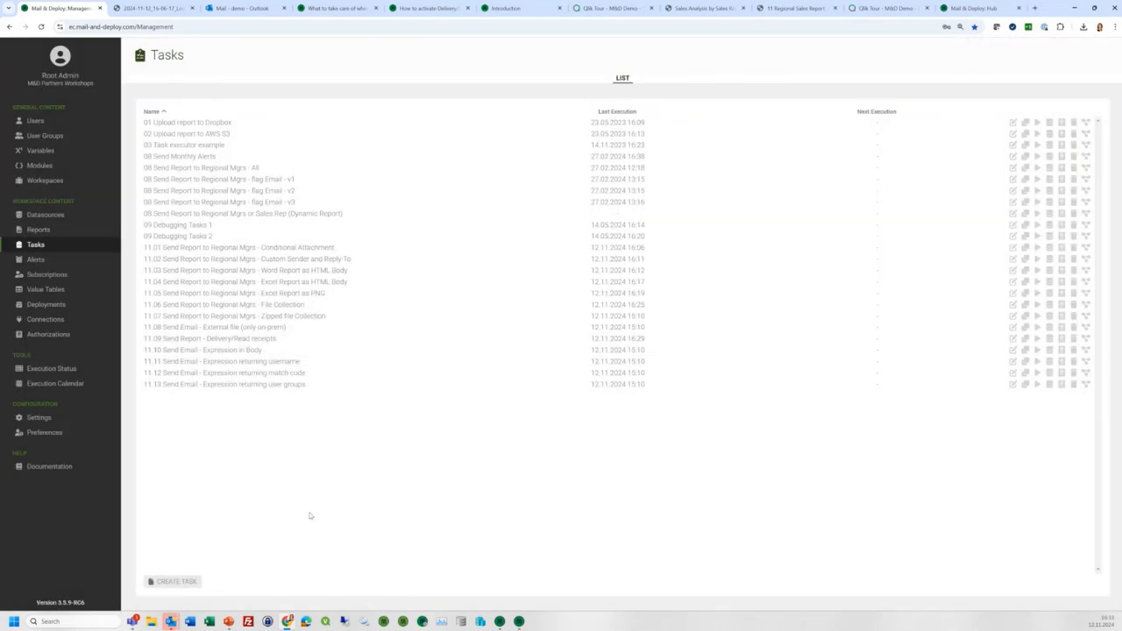
{"action": "mouse_move", "coordinate": [170, 624]}
{"action": "left_click", "coordinate": [120, 554]}
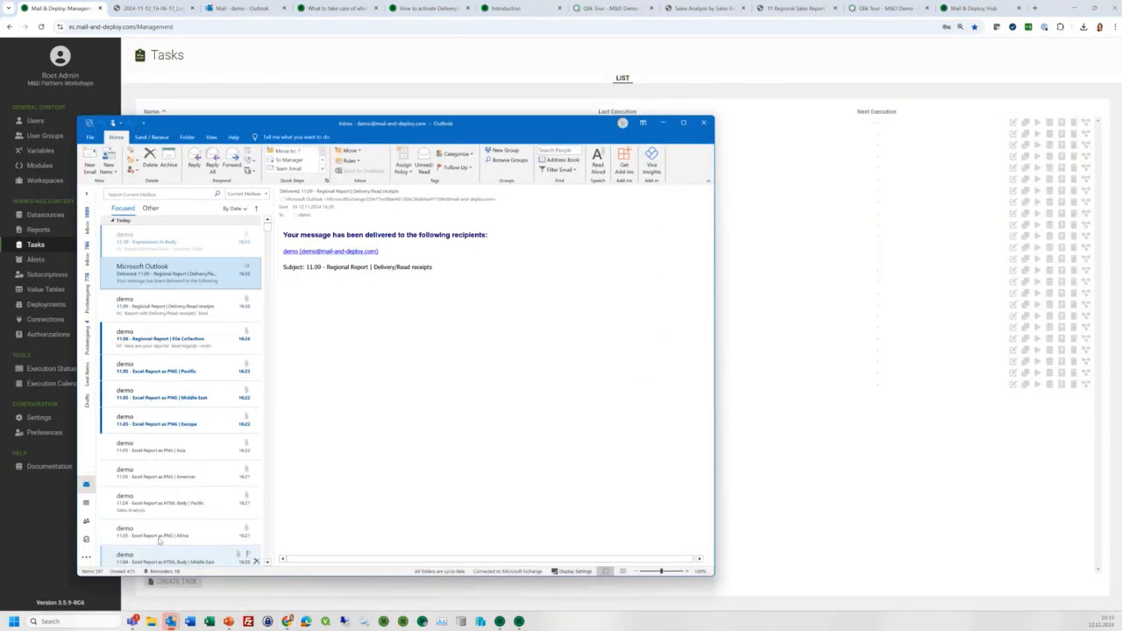
{"action": "left_click", "coordinate": [172, 238]}
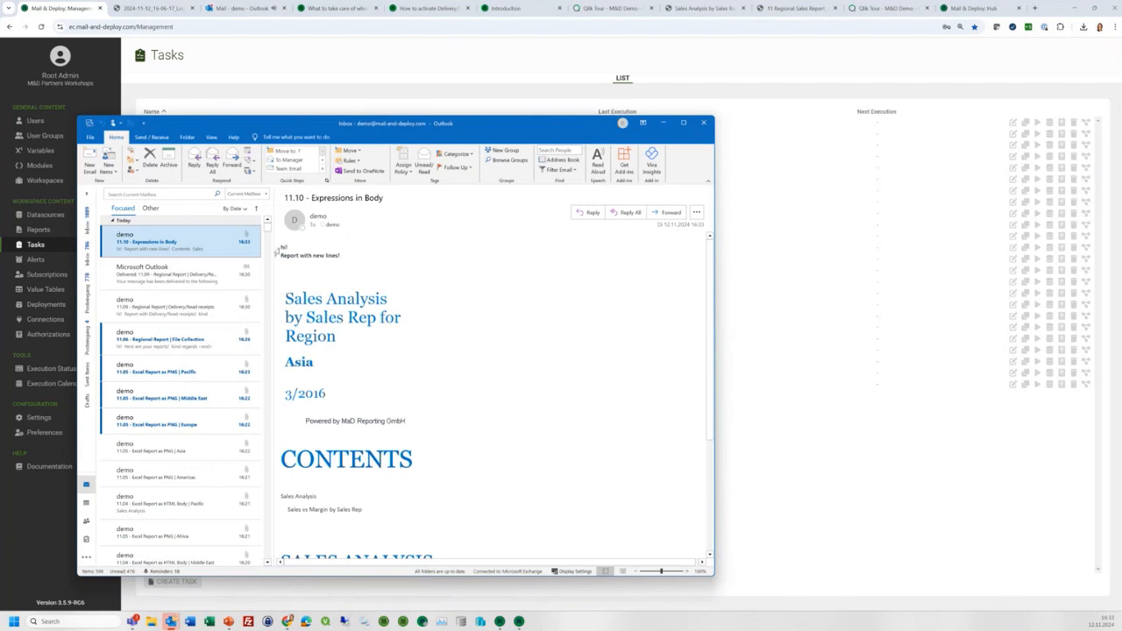
{"action": "scroll", "coordinate": [330, 339], "scroll_direction": "down", "scroll_amount": 5}
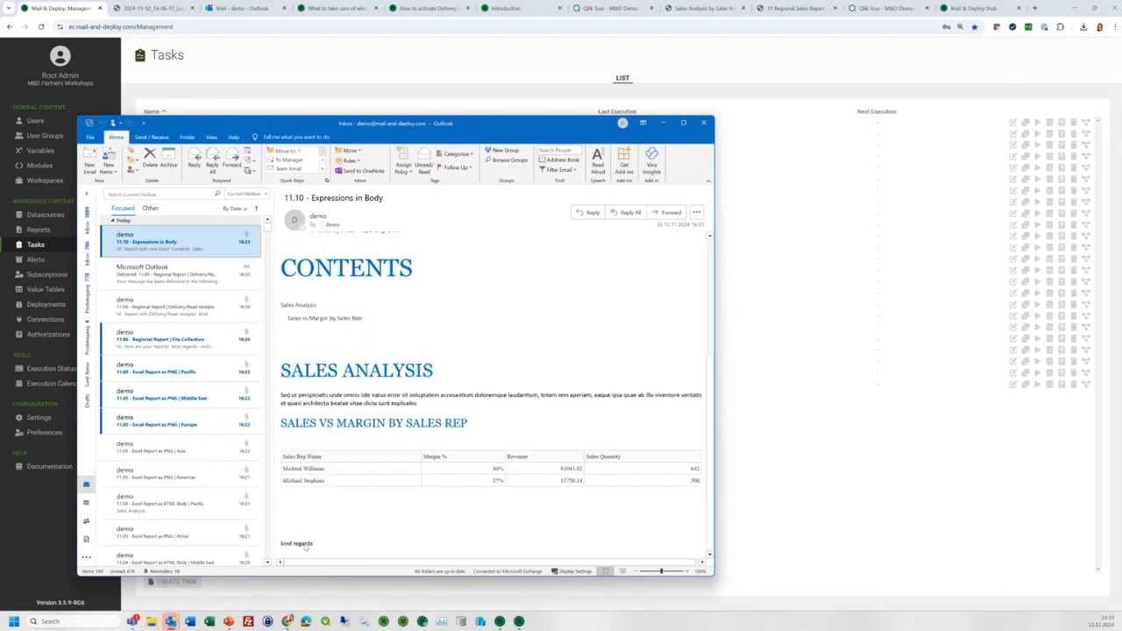
Step: Return to Mail & Deploy, inspect the user name expression for task 11.11's e-mail recipient, and close the task without saving
{"action": "left_click", "coordinate": [831, 375]}
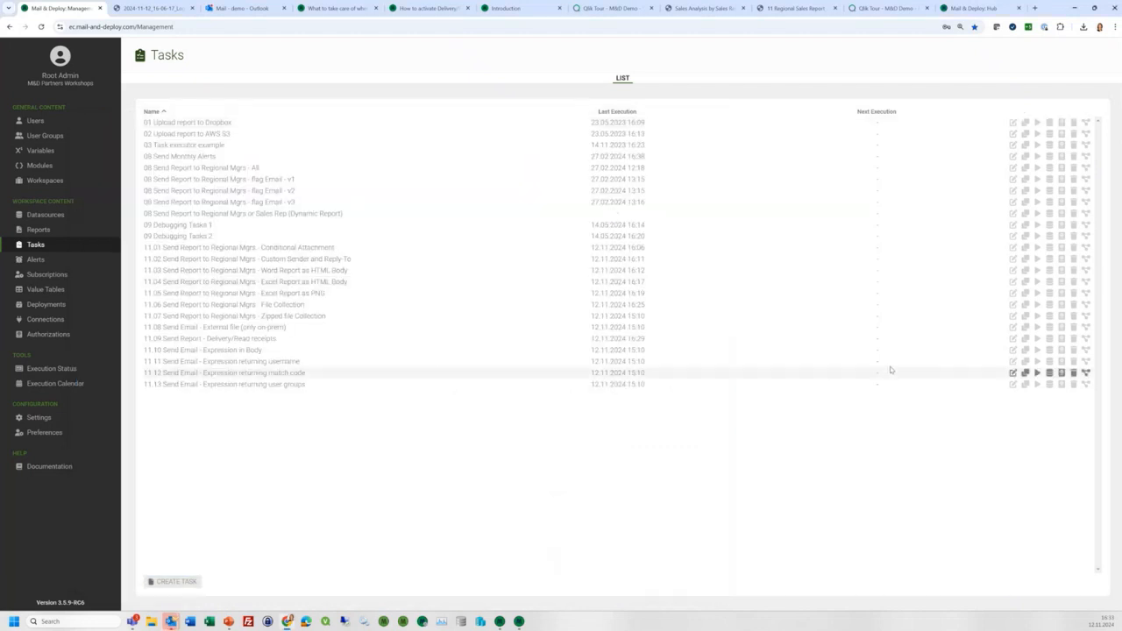
{"action": "left_click", "coordinate": [1013, 361]}
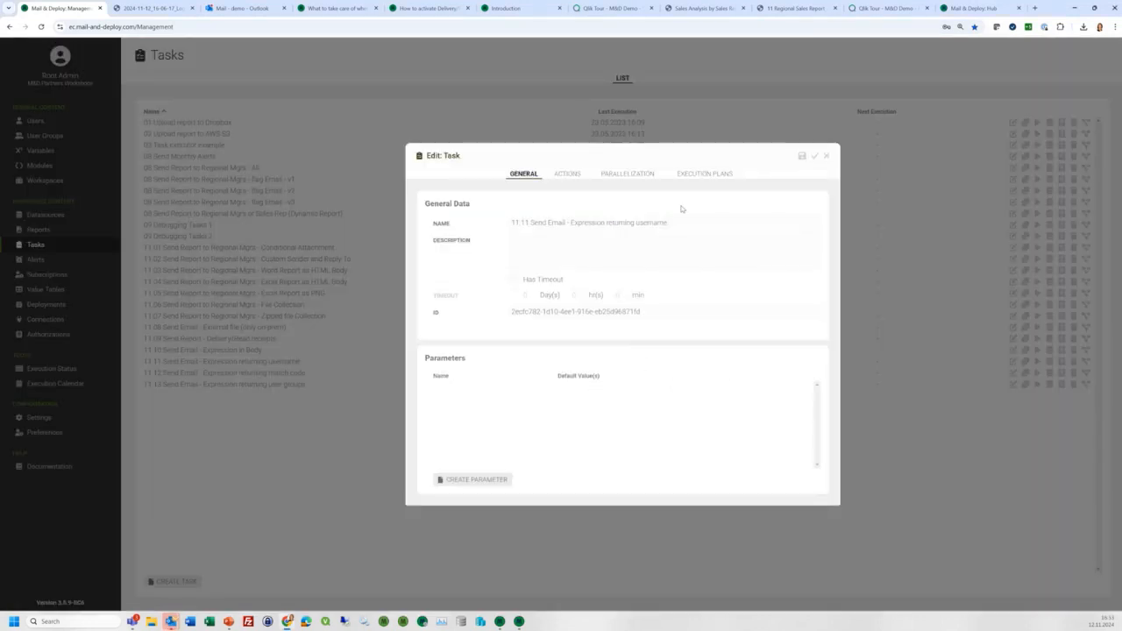
{"action": "left_click", "coordinate": [578, 177]}
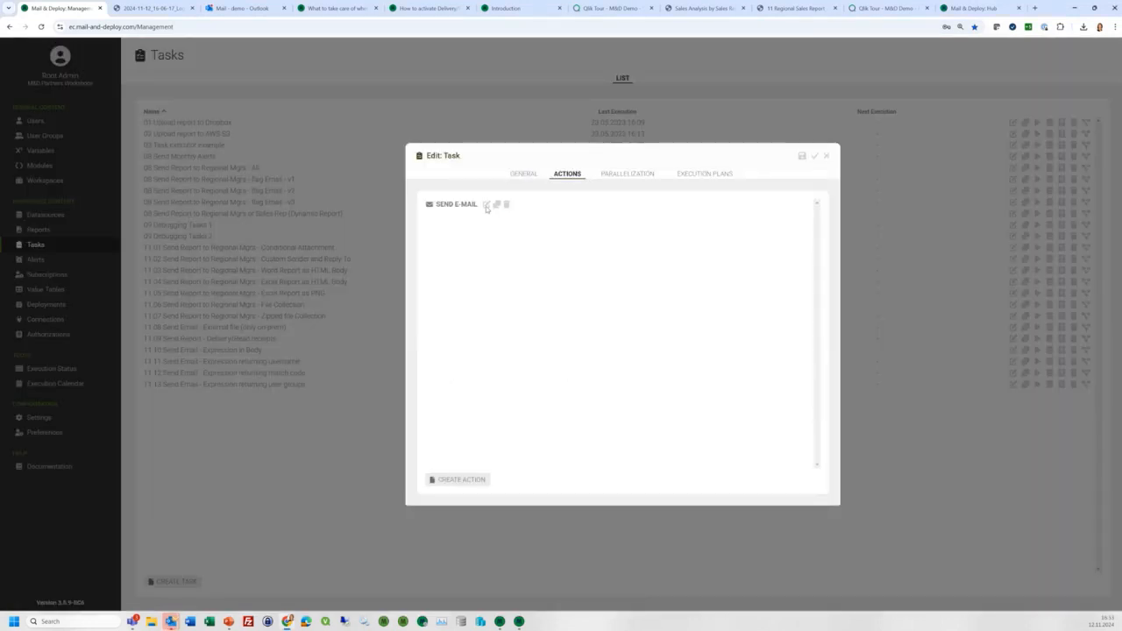
{"action": "left_click", "coordinate": [486, 206]}
{"action": "left_click", "coordinate": [608, 210]}
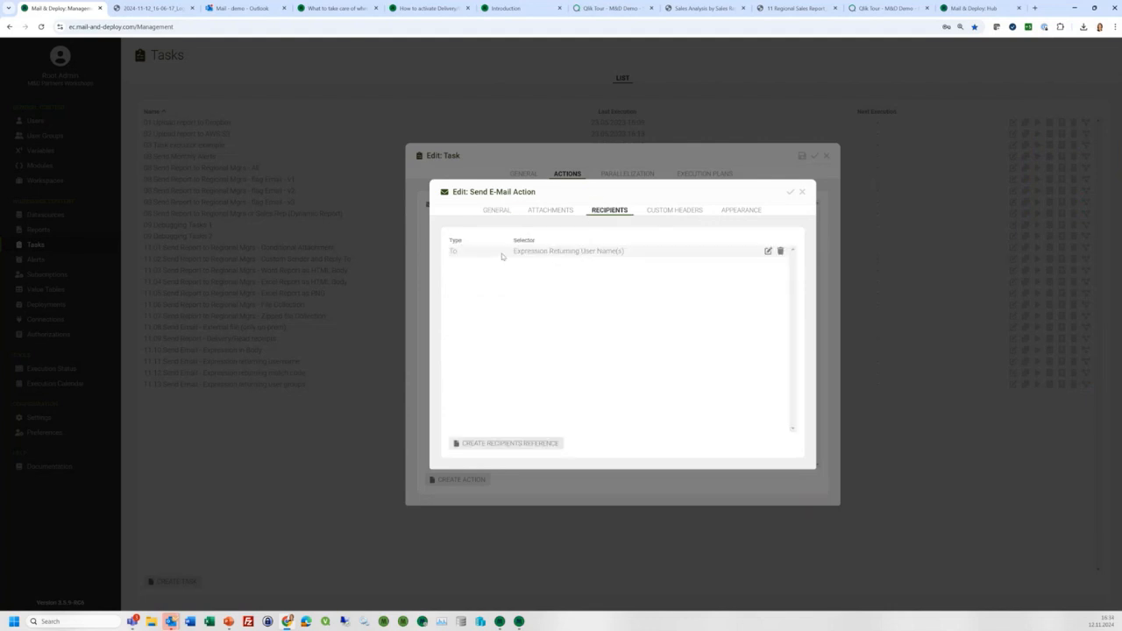
{"action": "triple_click", "coordinate": [538, 252]}
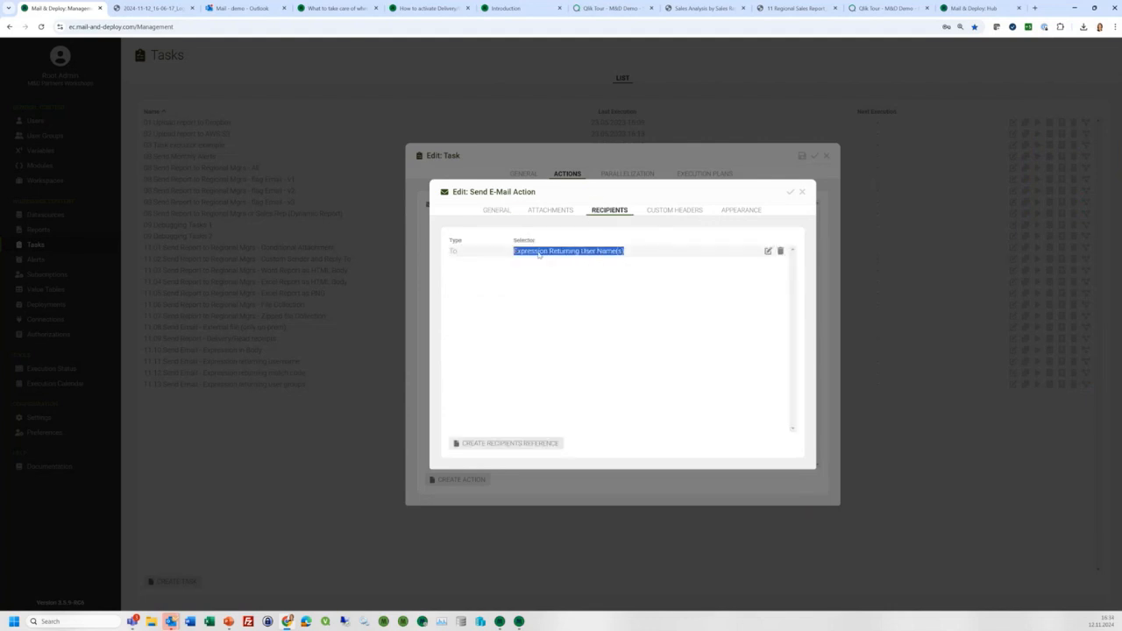
{"action": "left_click", "coordinate": [767, 251]}
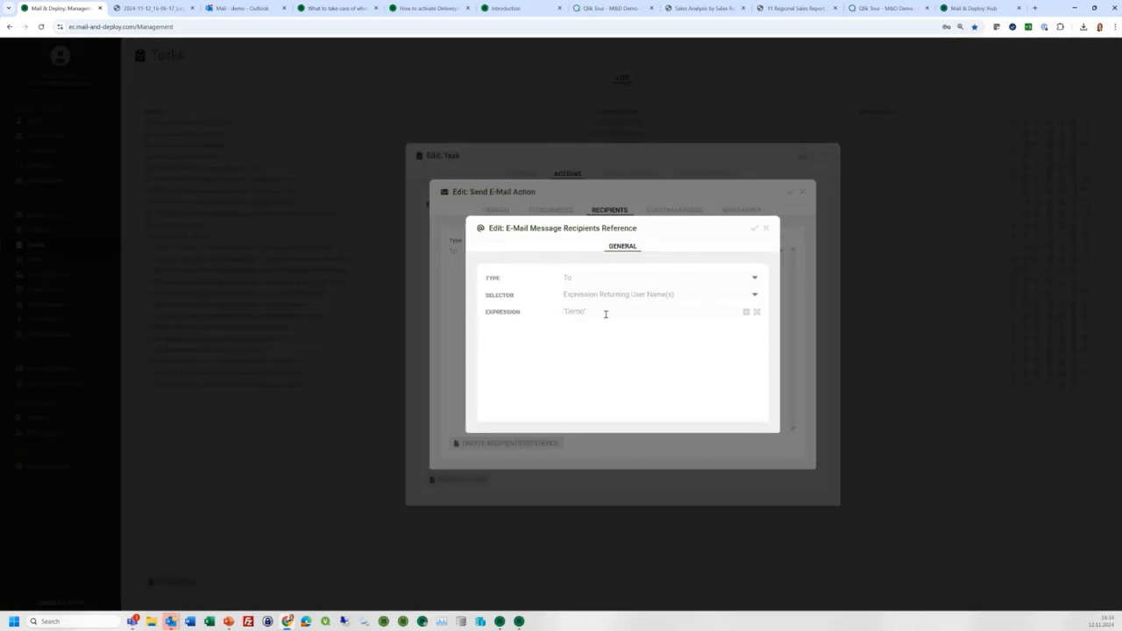
{"action": "left_click_drag", "start_coordinate": [589, 311], "coordinate": [562, 318]}
{"action": "left_click", "coordinate": [755, 229]}
{"action": "left_click", "coordinate": [801, 192]}
{"action": "left_click", "coordinate": [826, 156]}
Step: Look up the Demo user's e-mail address in the Users list
{"action": "left_click", "coordinate": [35, 121]}
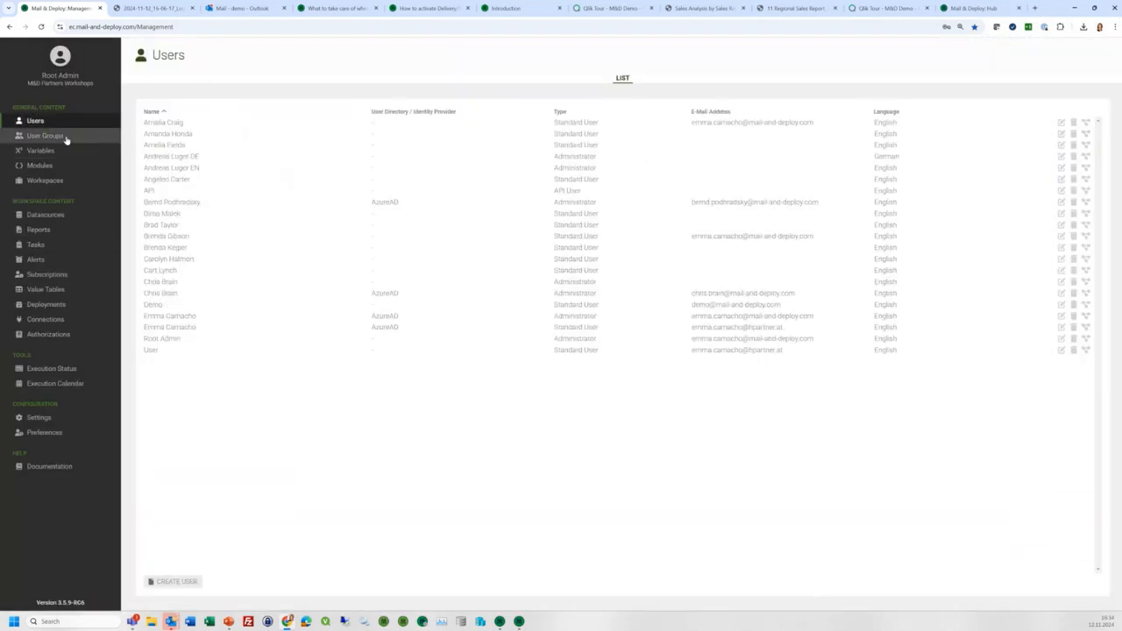
{"action": "double_click", "coordinate": [155, 304]}
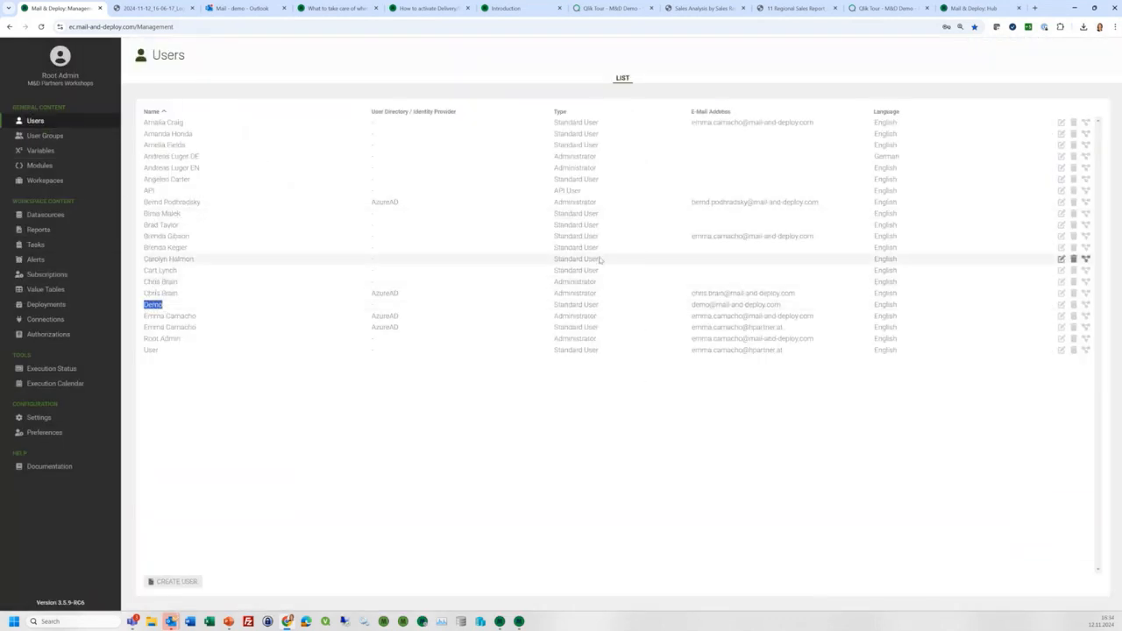
{"action": "left_click_drag", "start_coordinate": [692, 304], "coordinate": [781, 306]}
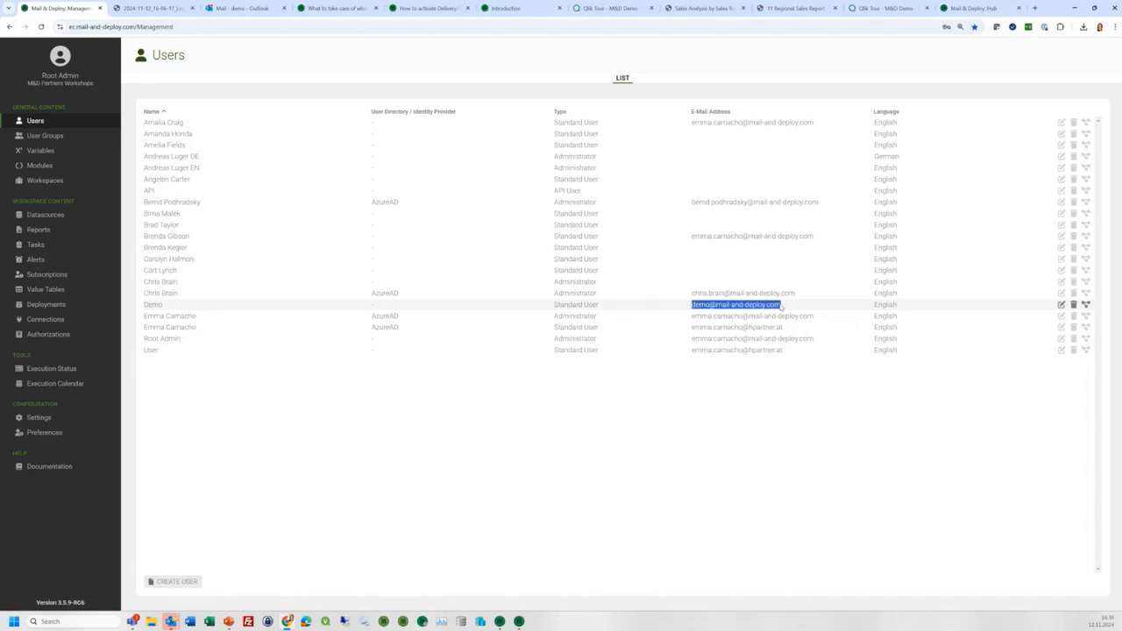
Step: Inspect the recipient expression returning user match codes in task 11.12's Send E-Mail action, and close the recipient reference
{"action": "left_click", "coordinate": [56, 246]}
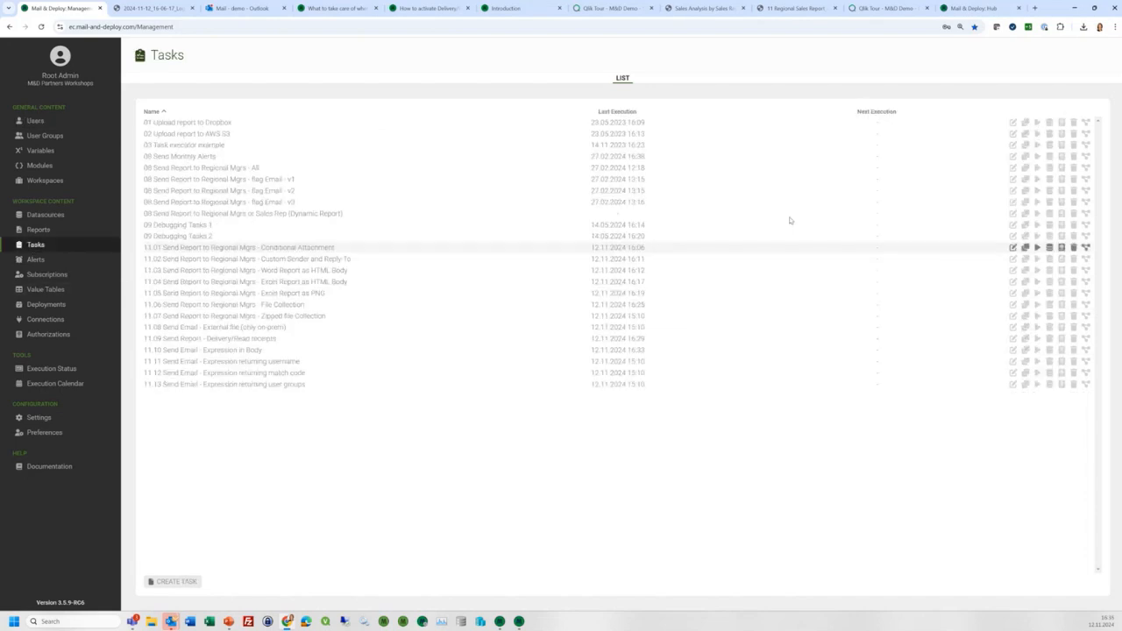
{"action": "left_click", "coordinate": [1011, 373]}
{"action": "left_click", "coordinate": [569, 173]}
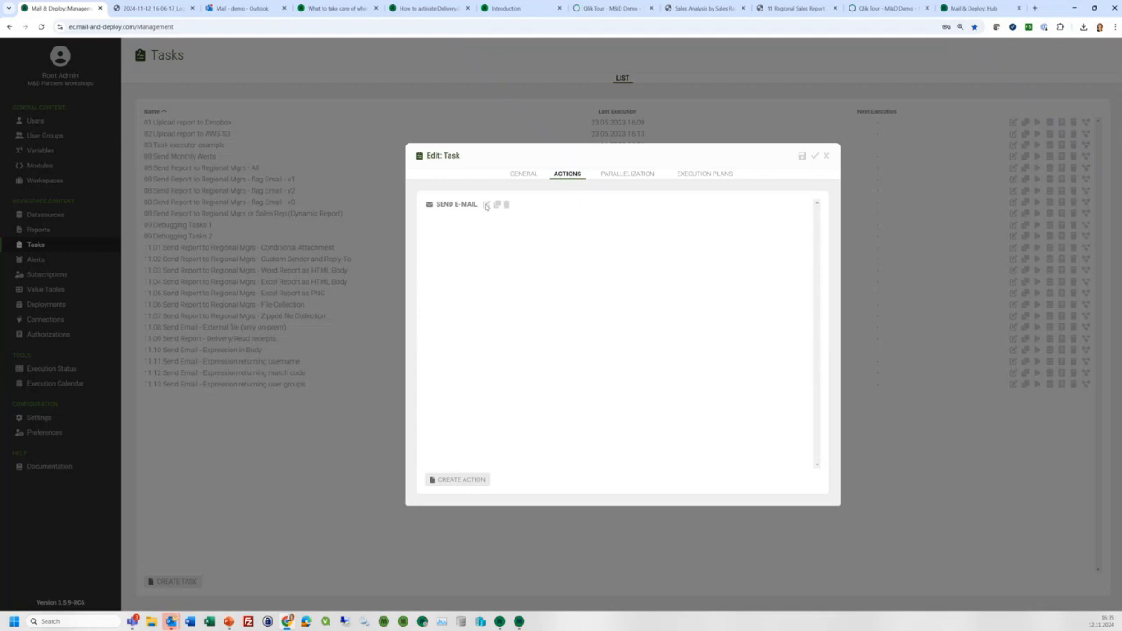
{"action": "left_click", "coordinate": [487, 205]}
{"action": "left_click", "coordinate": [603, 213]}
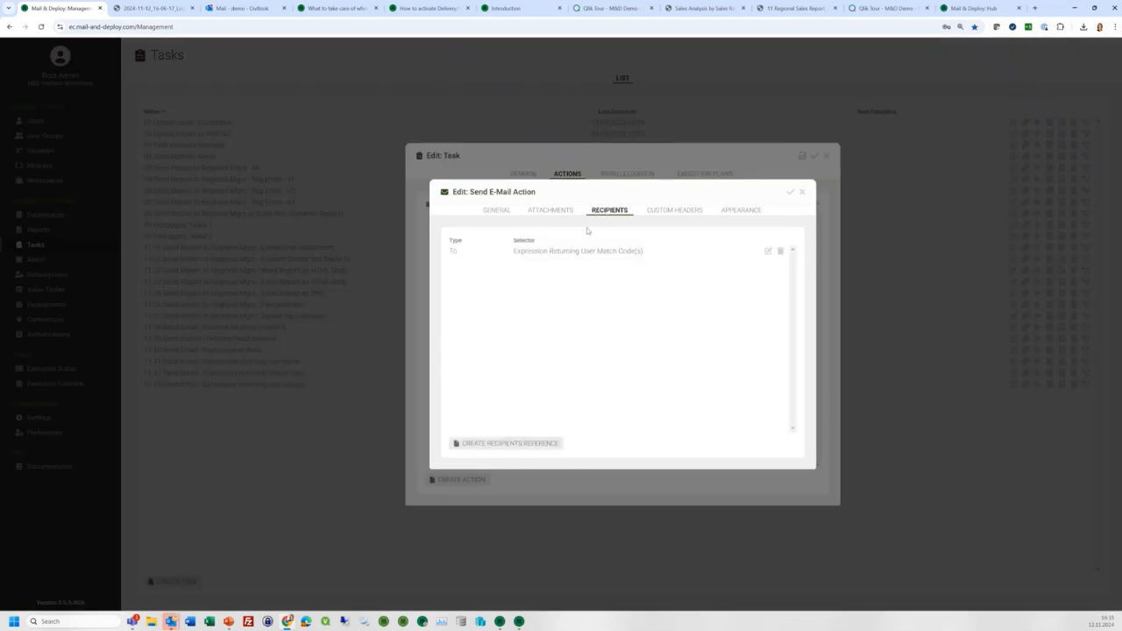
{"action": "left_click_drag", "start_coordinate": [582, 251], "coordinate": [634, 251]}
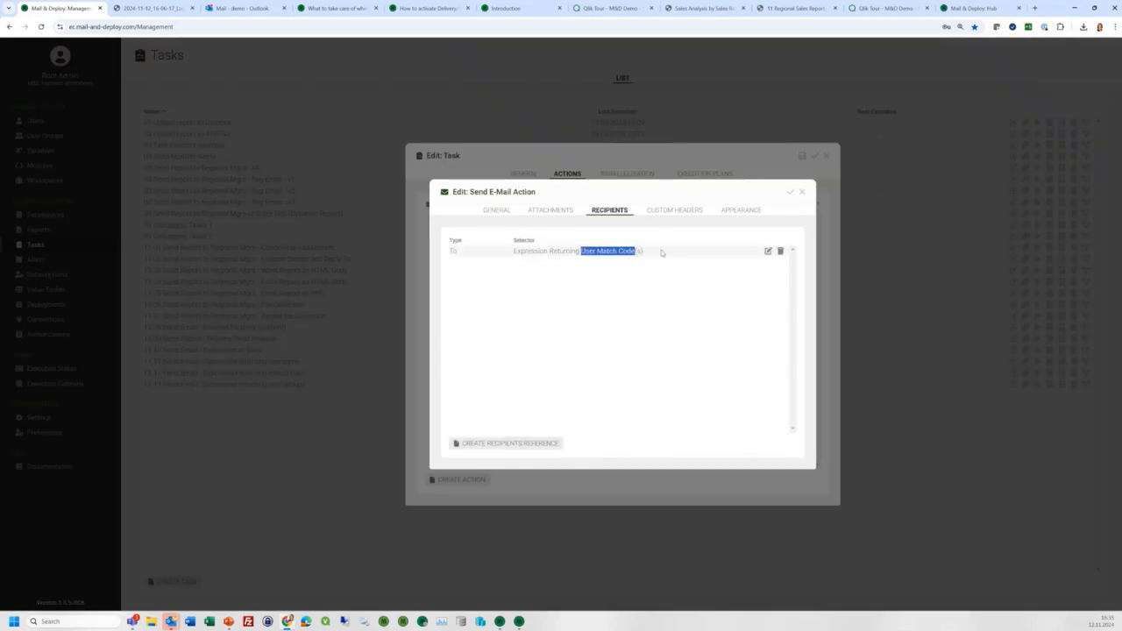
{"action": "left_click", "coordinate": [768, 251]}
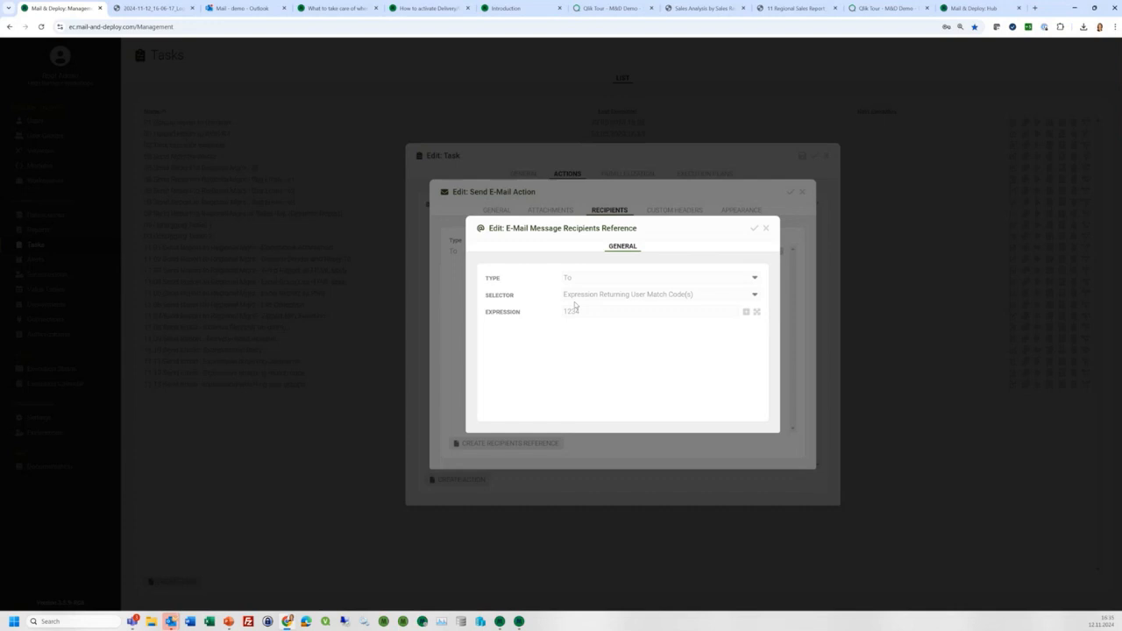
{"action": "left_click_drag", "start_coordinate": [605, 310], "coordinate": [531, 323]}
{"action": "left_click", "coordinate": [763, 229]}
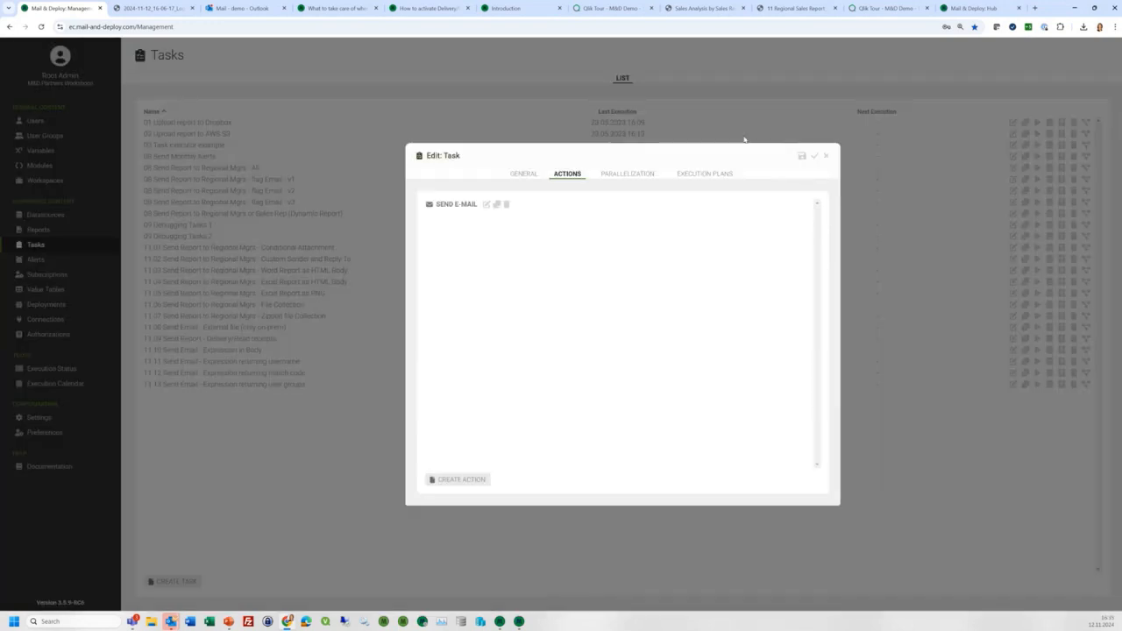
Step: Close task 11.12 and check the match code in the Demo user's settings, leaving the user unsaved
{"action": "left_click", "coordinate": [744, 138]}
{"action": "left_click", "coordinate": [40, 120]}
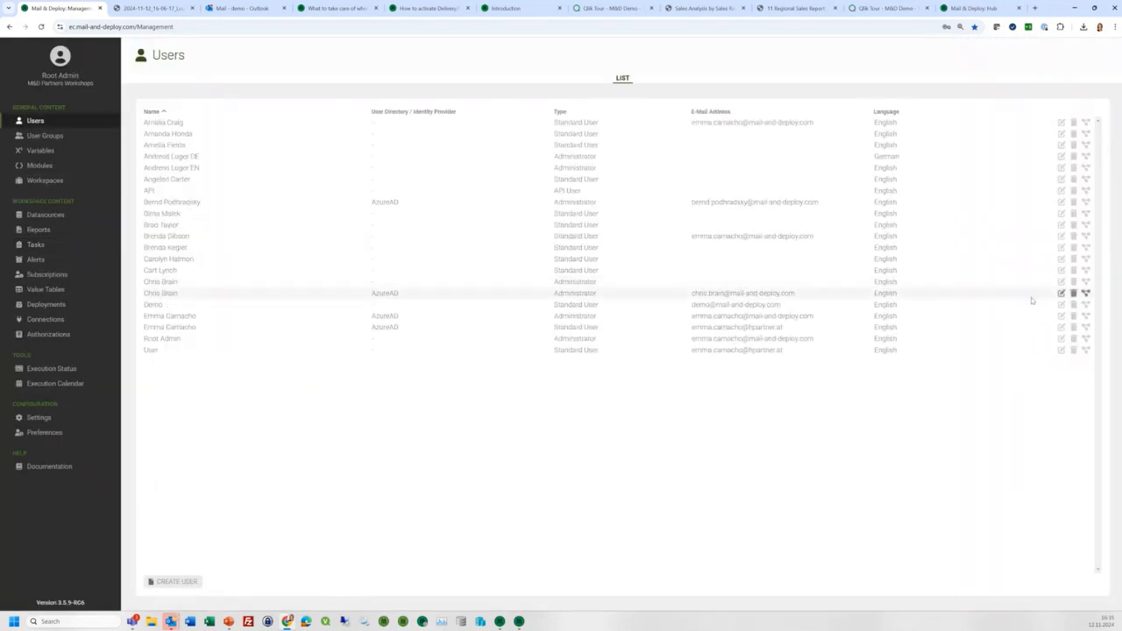
{"action": "left_click", "coordinate": [1060, 304]}
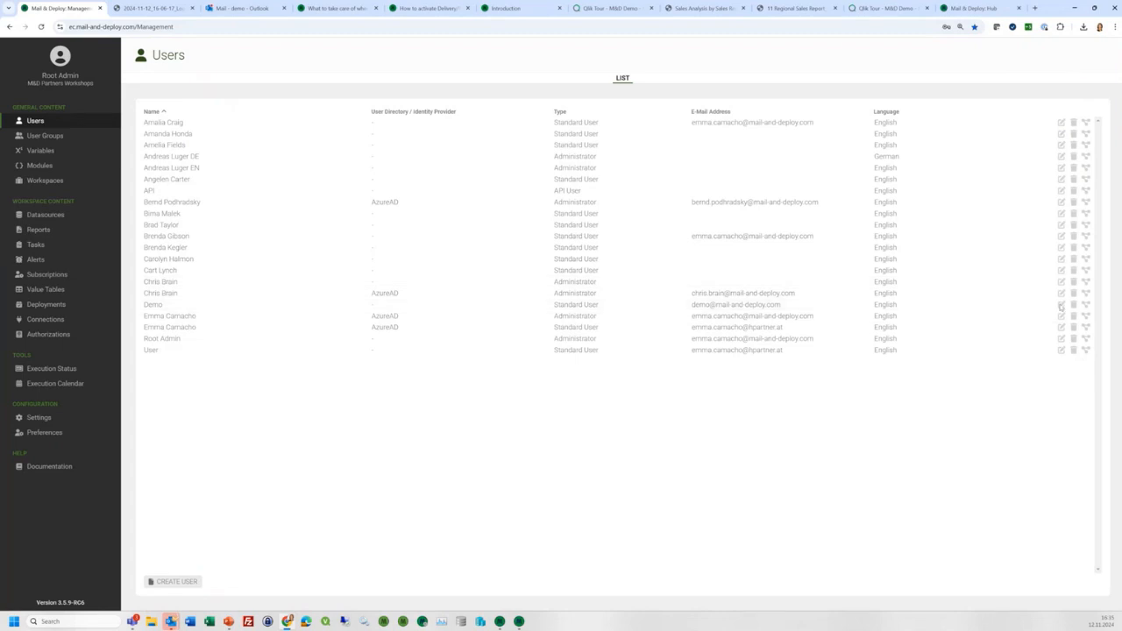
{"action": "left_click", "coordinate": [513, 300]}
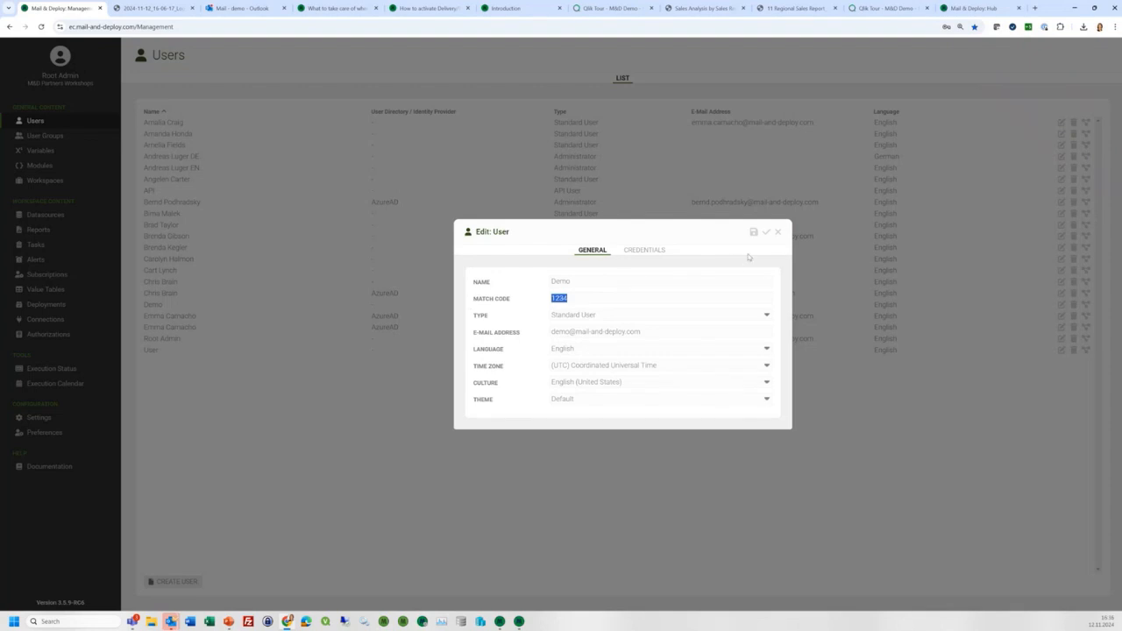
{"action": "left_click", "coordinate": [778, 235]}
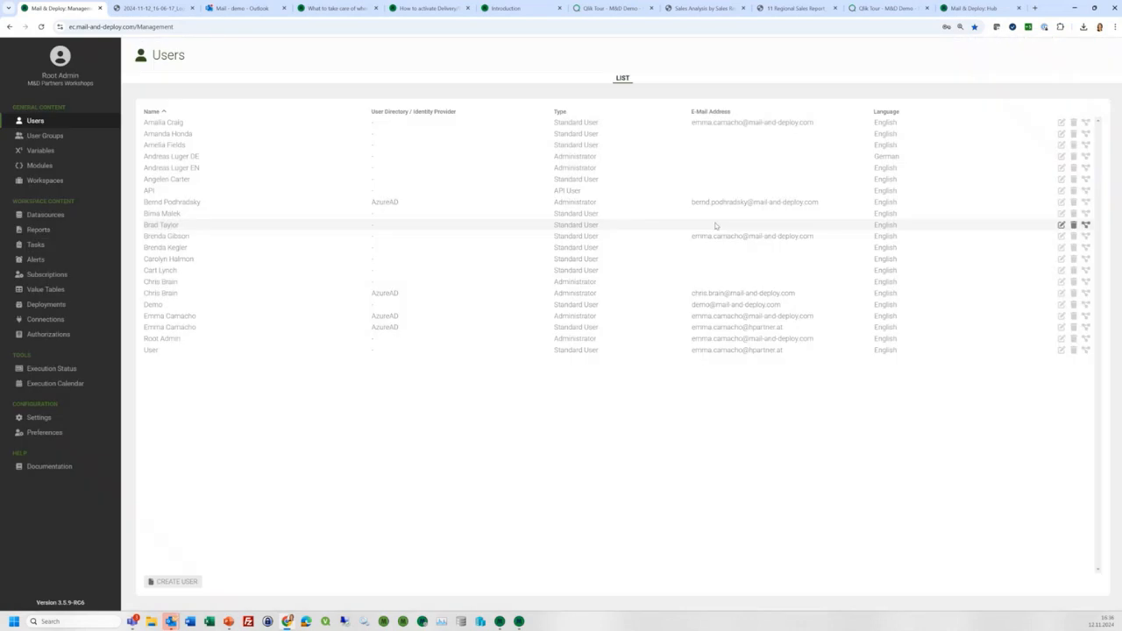
Step: Inspect the members of Demo Group in the User Groups list, and close the group without saving
{"action": "left_click", "coordinate": [88, 137]}
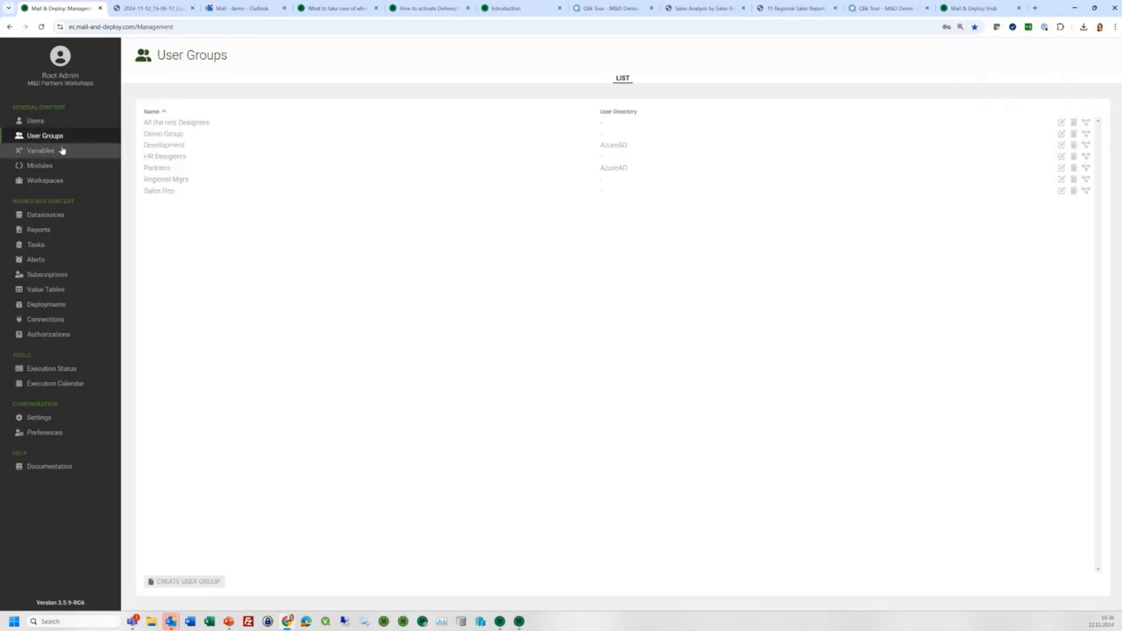
{"action": "left_click_drag", "start_coordinate": [147, 135], "coordinate": [184, 134]}
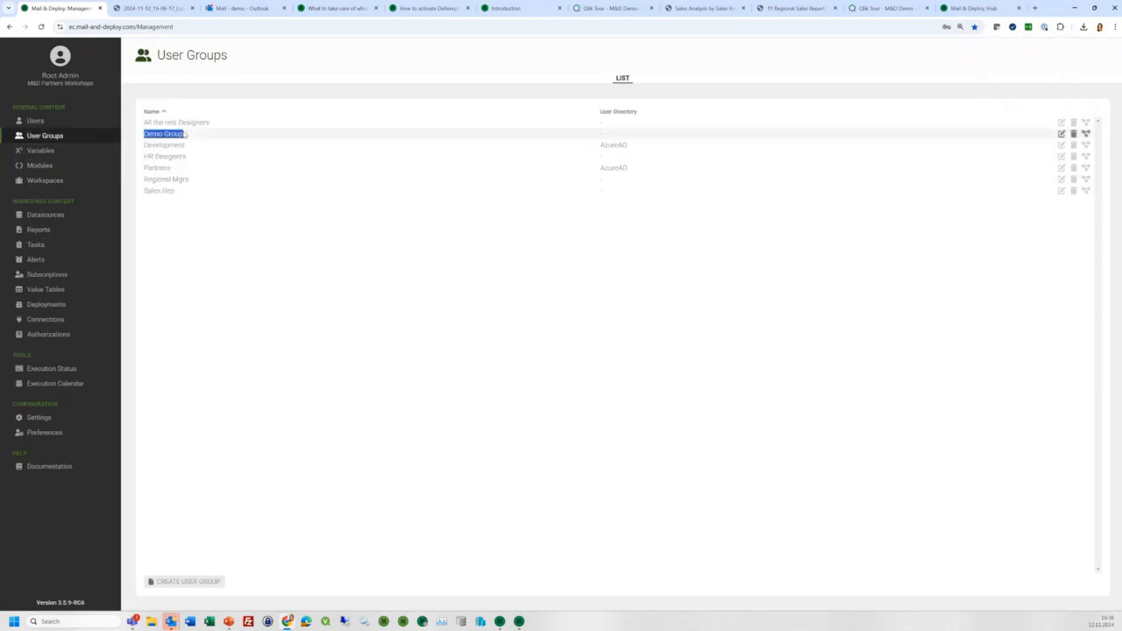
{"action": "left_click", "coordinate": [1061, 134]}
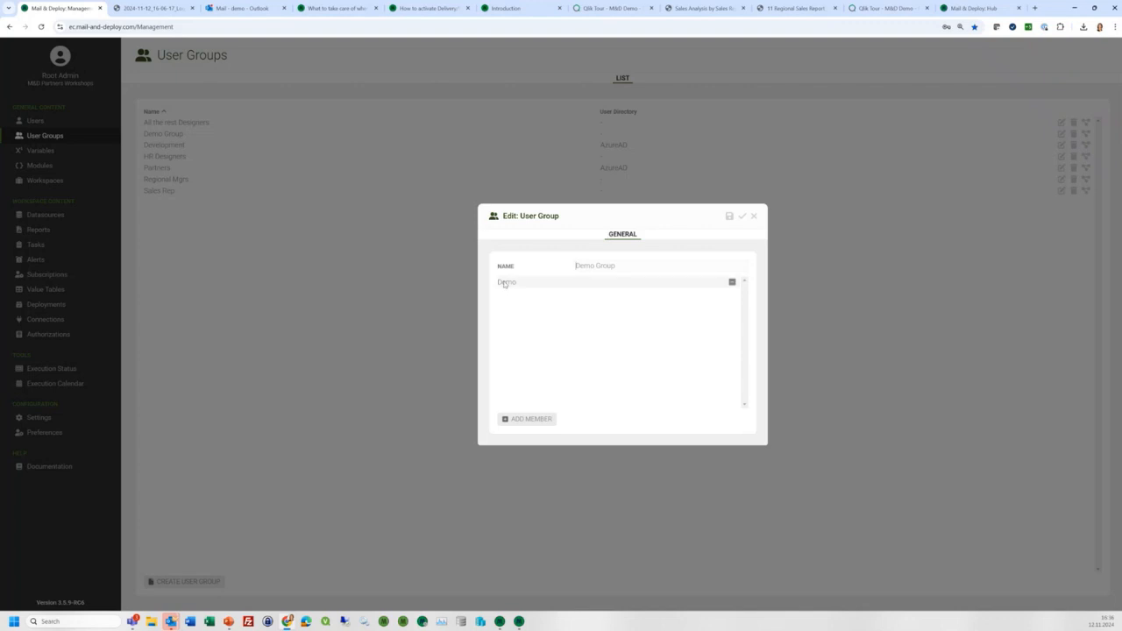
{"action": "left_click", "coordinate": [753, 215]}
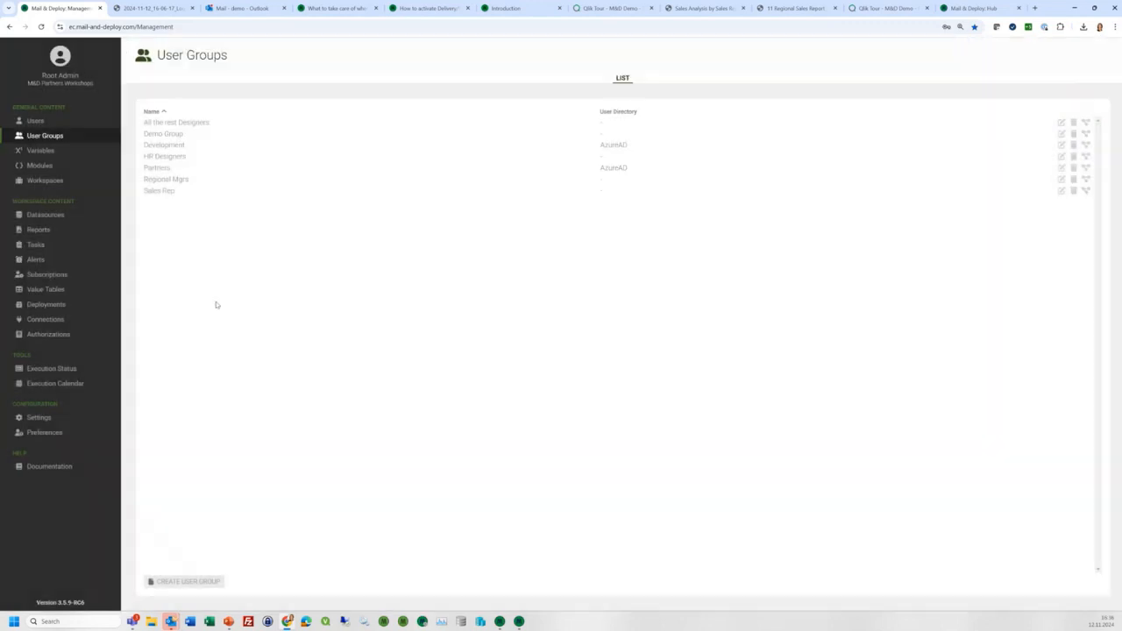
Step: Inspect the recipient expression returning user group names in task 11.13's Send E-Mail action, and close the task without saving
{"action": "left_click", "coordinate": [35, 245]}
{"action": "left_click", "coordinate": [1012, 385]}
{"action": "left_click", "coordinate": [567, 174]}
{"action": "left_click", "coordinate": [488, 206]}
{"action": "left_click", "coordinate": [605, 210]}
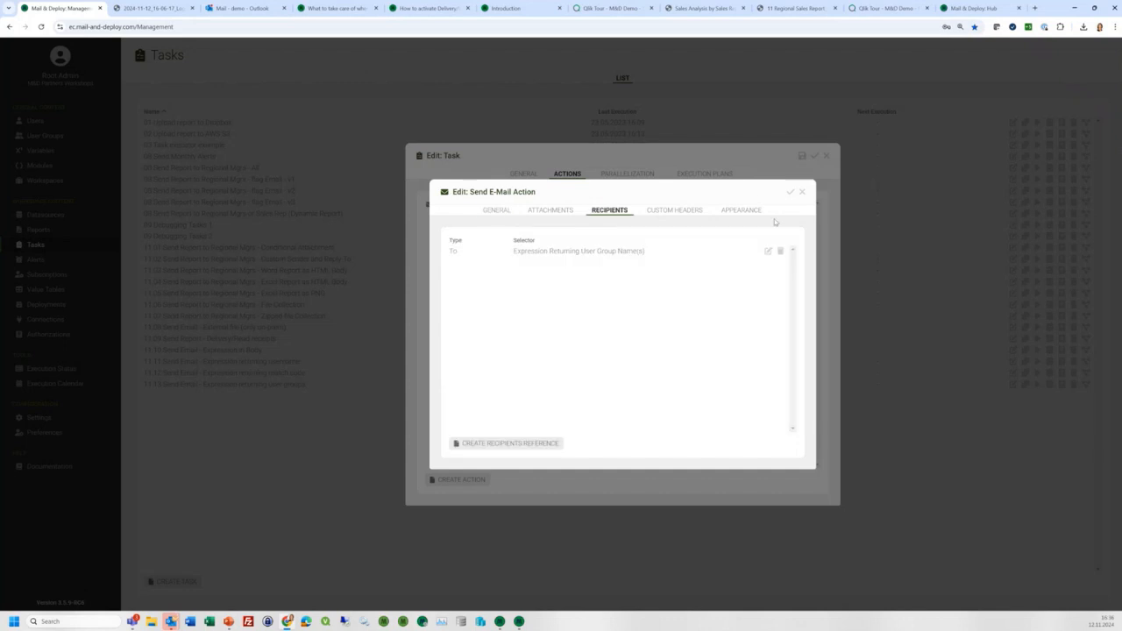
{"action": "left_click_drag", "start_coordinate": [578, 255], "coordinate": [669, 259]}
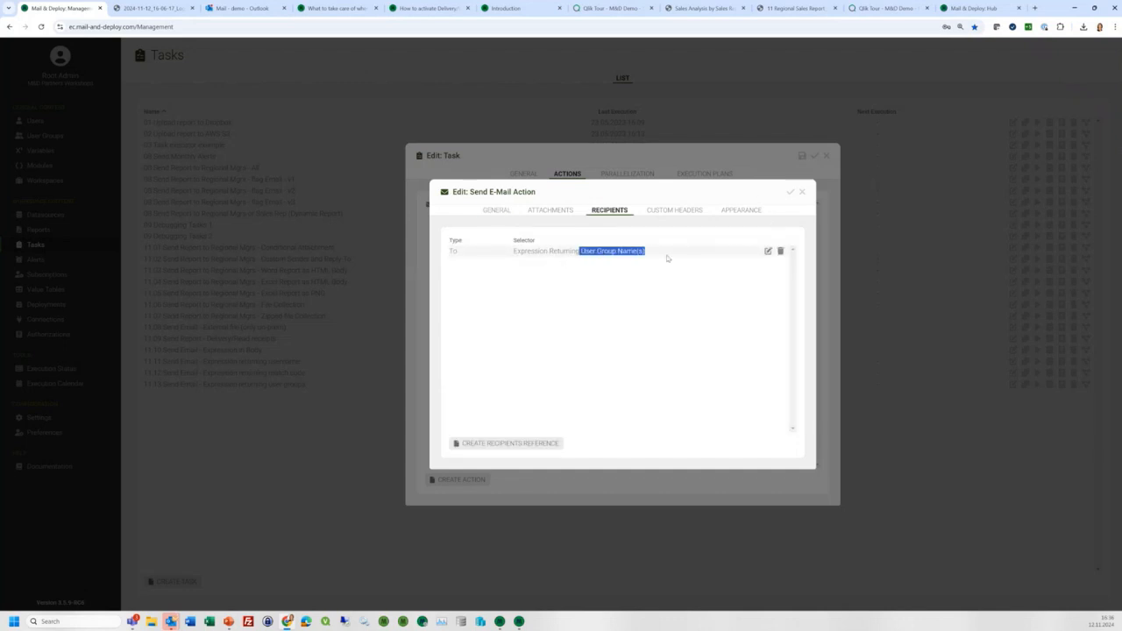
{"action": "left_click", "coordinate": [768, 251]}
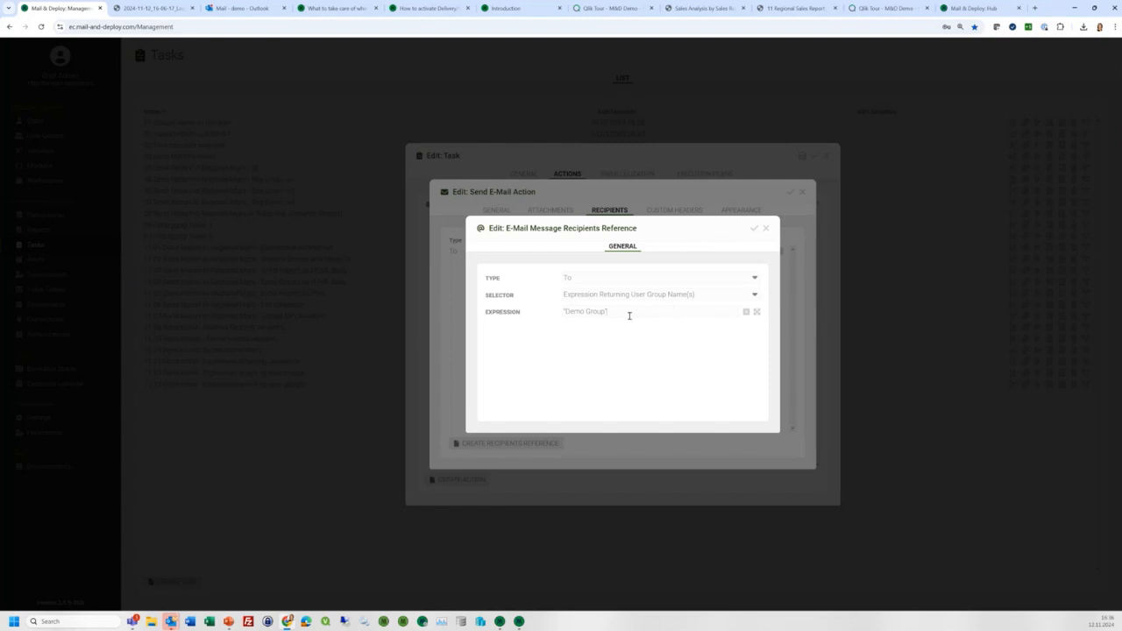
{"action": "left_click_drag", "start_coordinate": [629, 316], "coordinate": [478, 324]}
{"action": "left_click", "coordinate": [764, 228]}
{"action": "left_click", "coordinate": [801, 191]}
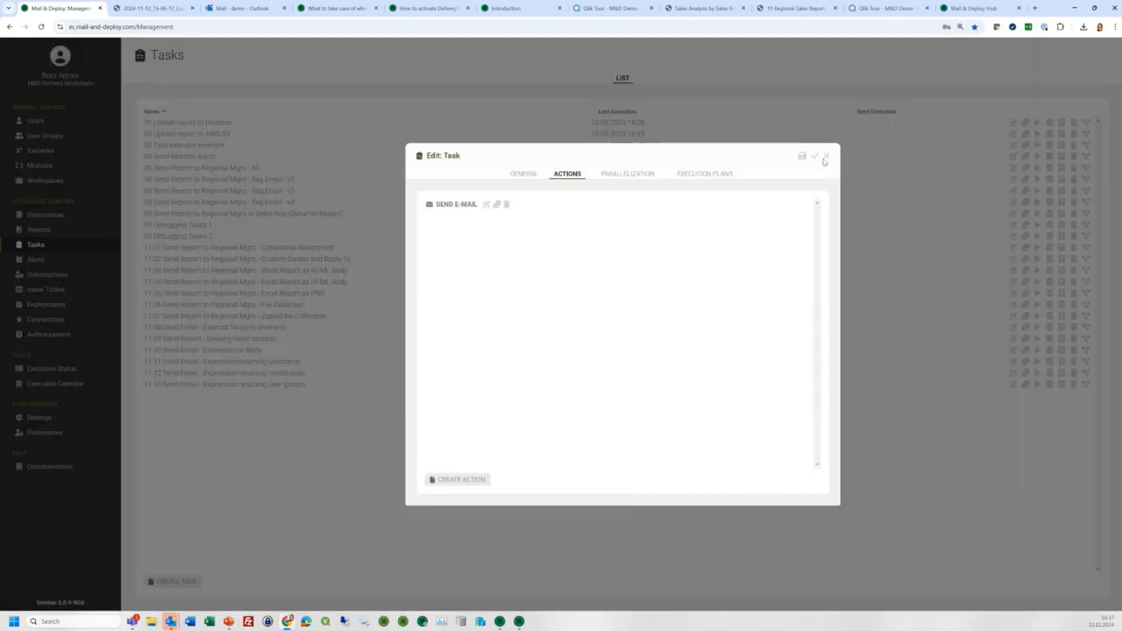
{"action": "left_click", "coordinate": [893, 156]}
Step: Switch to the Outlook desktop app and check the demo inbox
{"action": "mouse_move", "coordinate": [171, 621]}
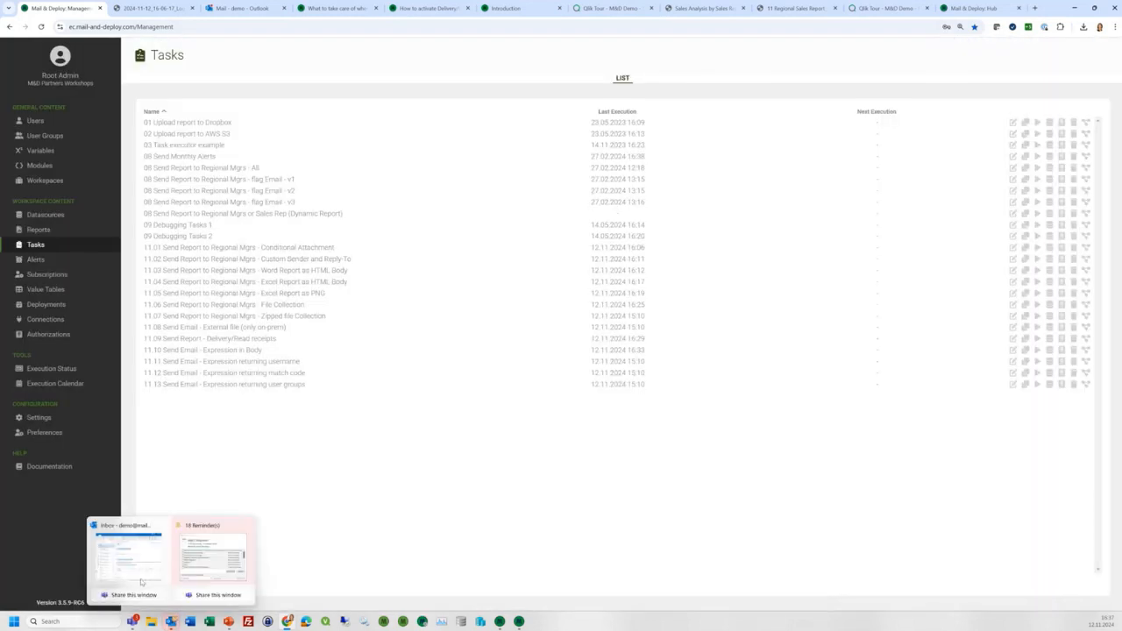
{"action": "left_click", "coordinate": [140, 581]}
{"action": "left_click", "coordinate": [186, 344]}
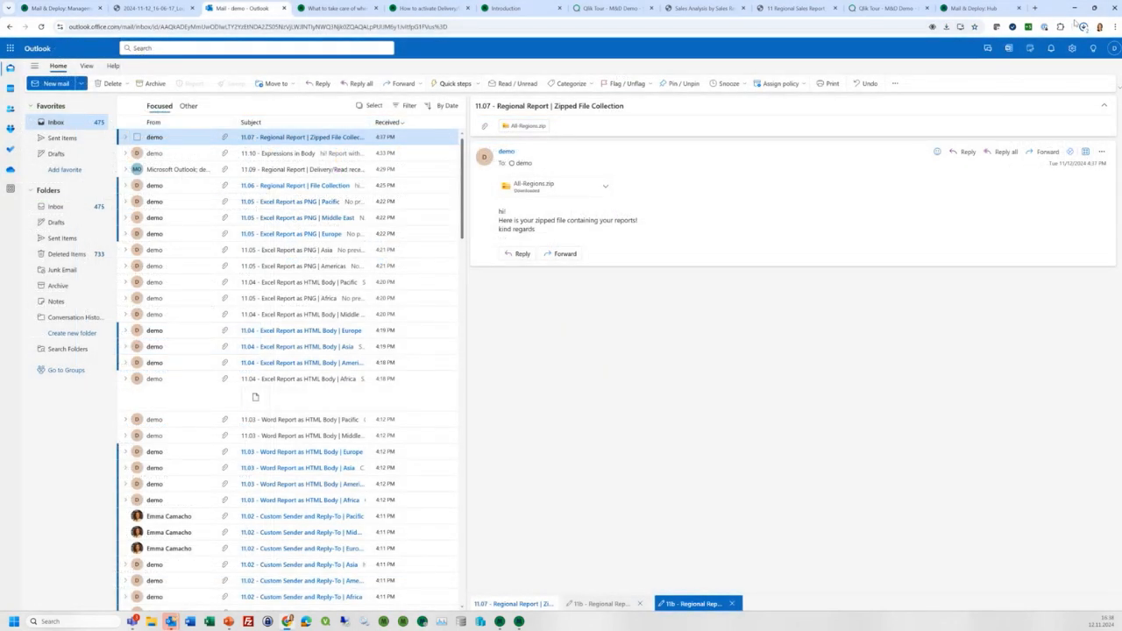
Step: Open the downloaded All-Regions.zip from the 11.07 e-mail with File Explorer, view the files inside, and close the window
{"action": "left_click", "coordinate": [1006, 68]}
{"action": "left_click", "coordinate": [448, 146]}
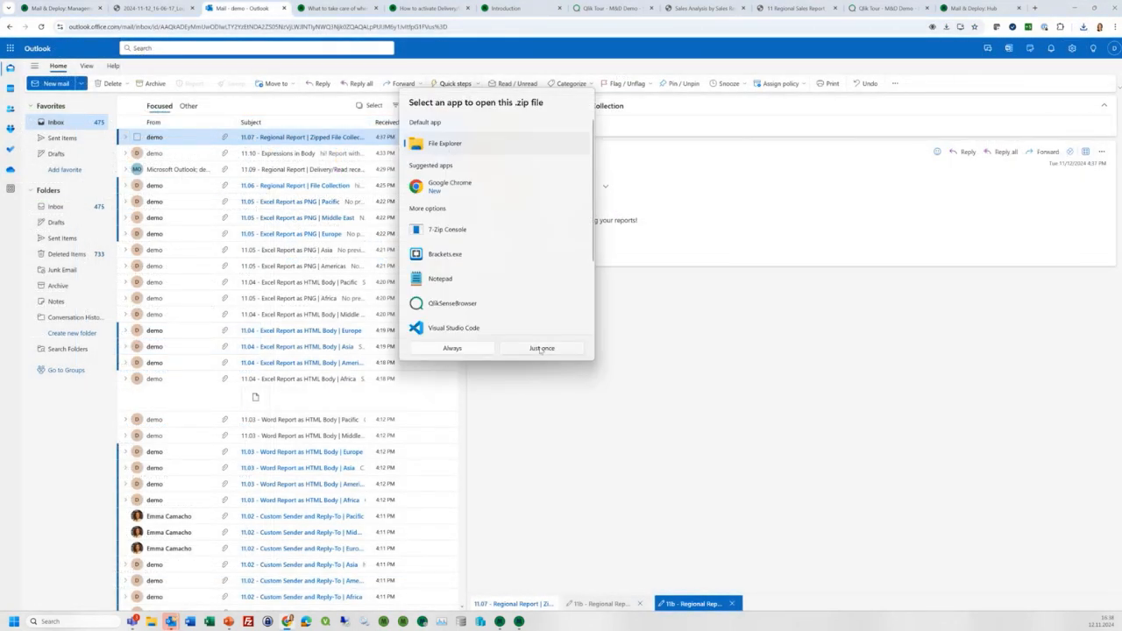
{"action": "left_click", "coordinate": [454, 349]}
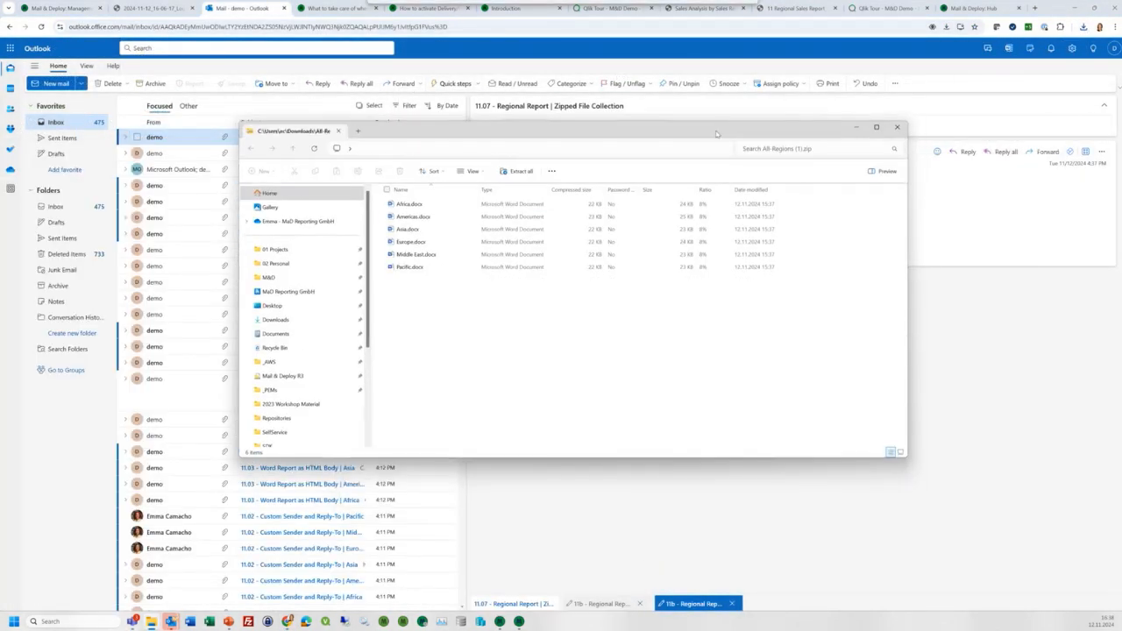
{"action": "left_click", "coordinate": [898, 128]}
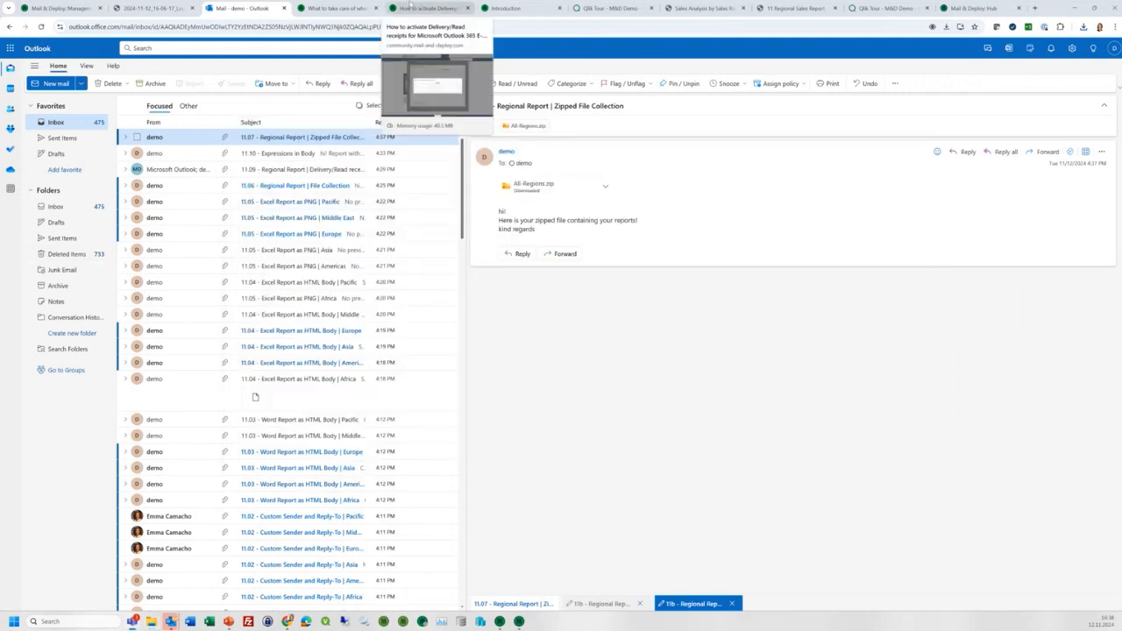
Step: Read the Microsoft 365 Outlook E-Mail Server article, comparing the server settings for versions 3.4.7 and lower with 3.4.8 and higher
{"action": "left_click", "coordinate": [322, 8]}
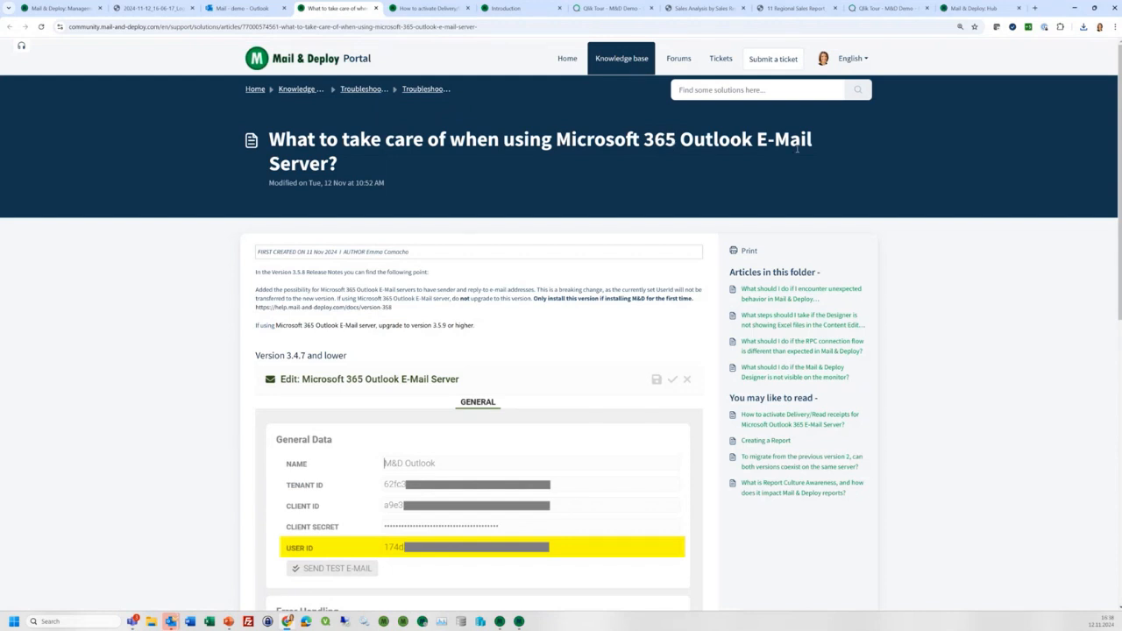
{"action": "scroll", "coordinate": [559, 248], "scroll_direction": "down", "scroll_amount": 2}
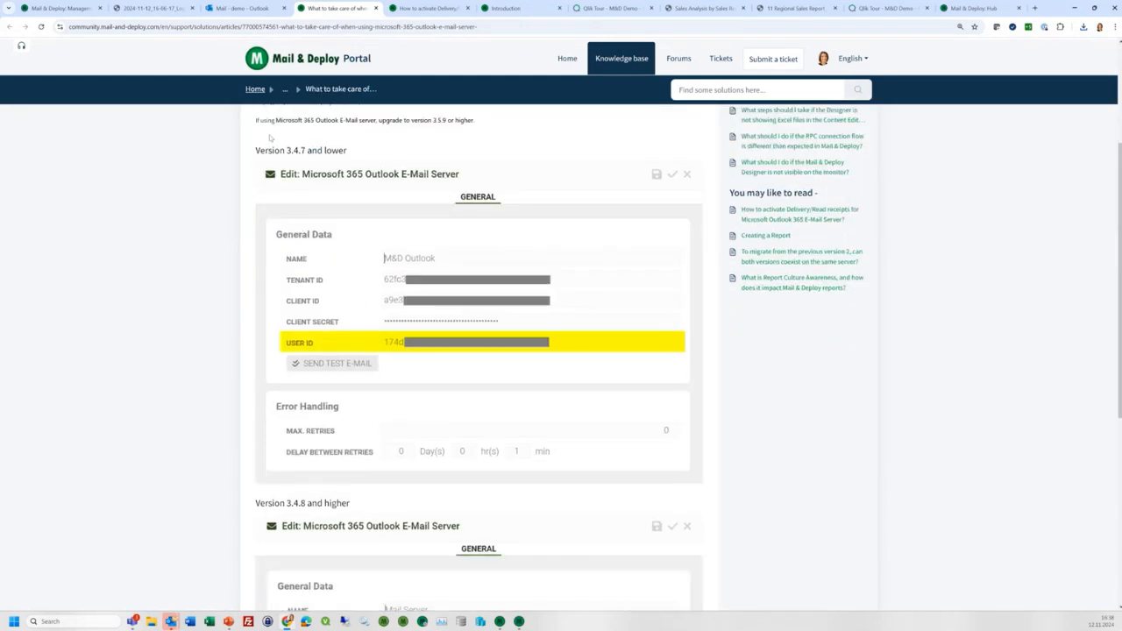
{"action": "left_click_drag", "start_coordinate": [286, 151], "coordinate": [347, 151]}
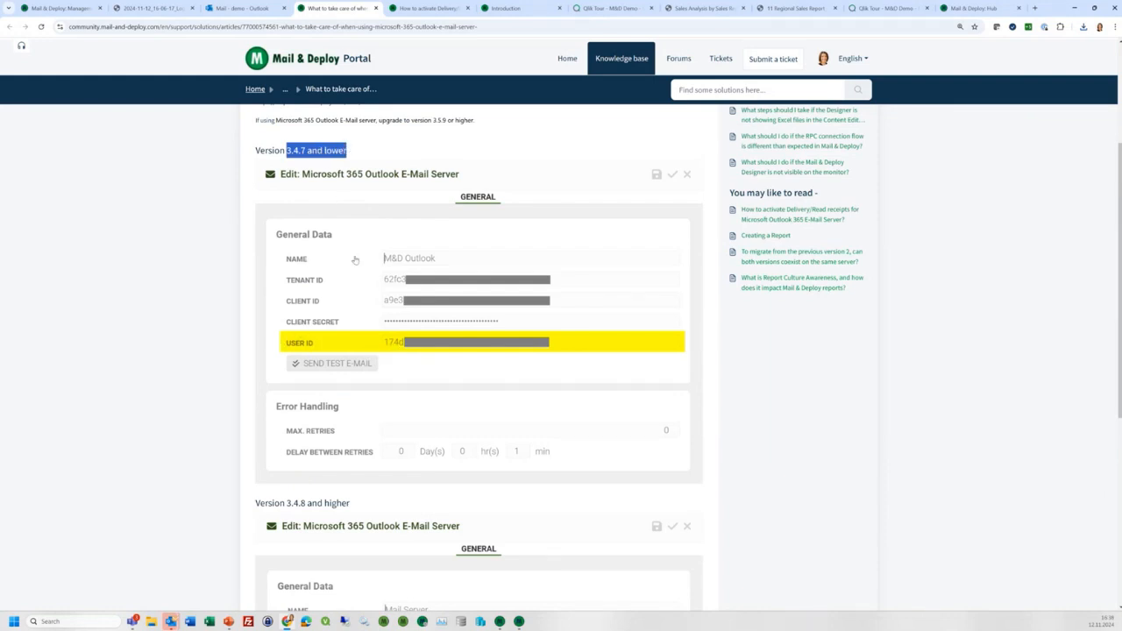
{"action": "left_click_drag", "start_coordinate": [287, 504], "coordinate": [350, 504]}
{"action": "scroll", "coordinate": [387, 498], "scroll_direction": "down", "scroll_amount": 4}
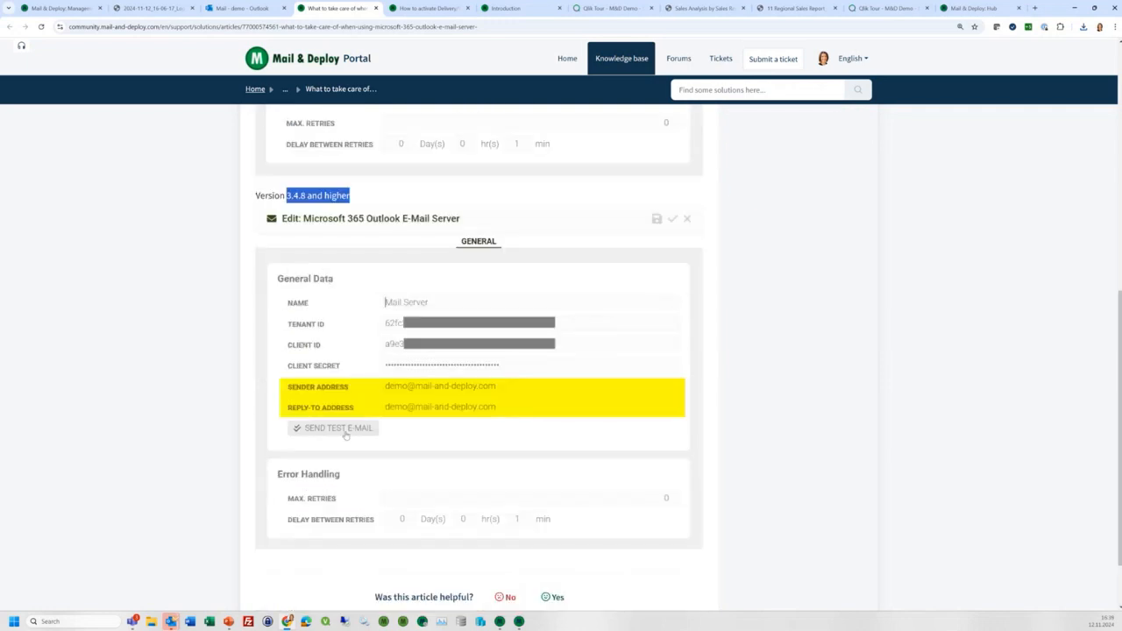